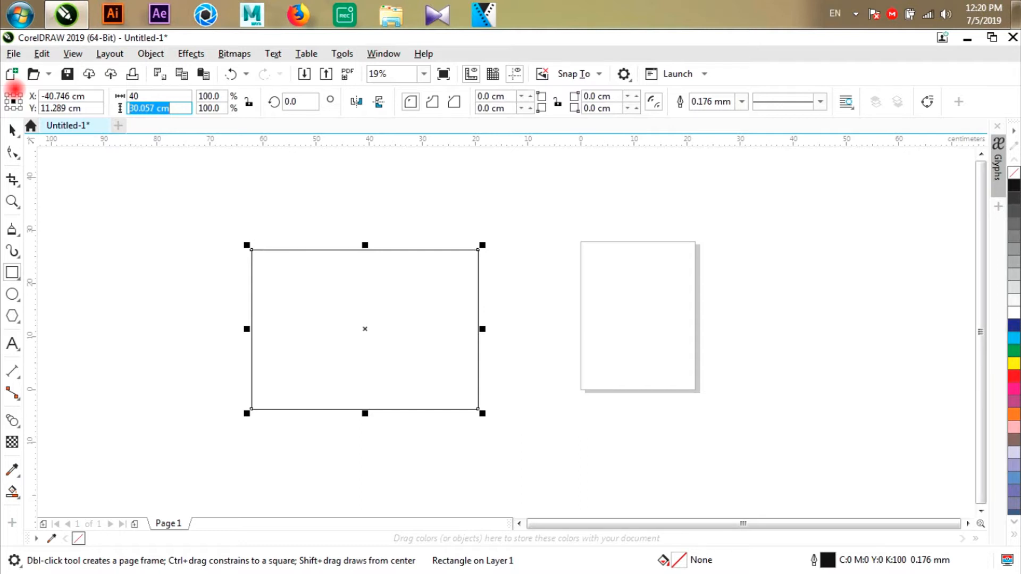
- Set the rectangle's size to 40 cm wide and 30 cm high
{"action": "key", "text": "Return"}
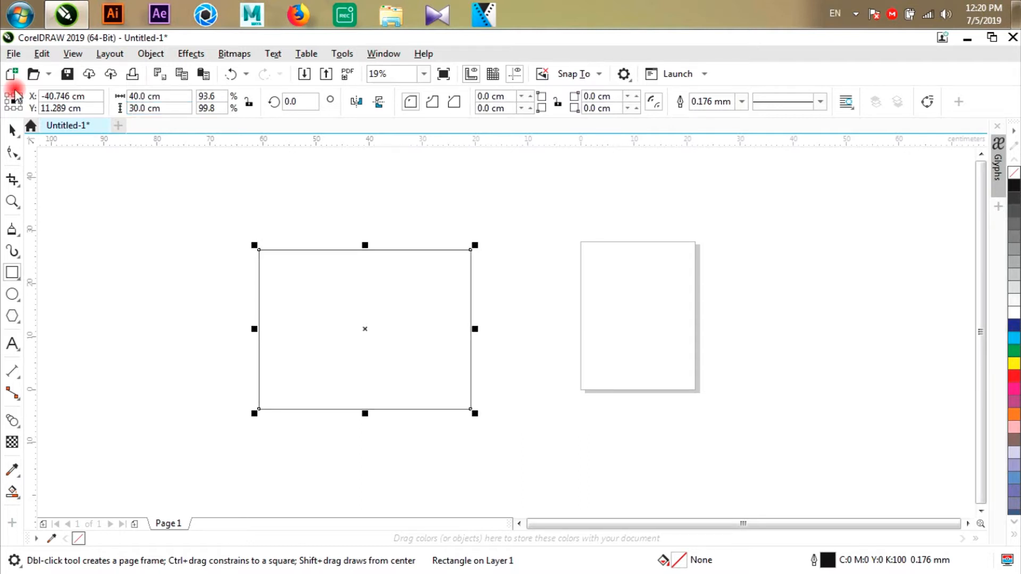
{"action": "left_click", "coordinate": [205, 266]}
{"action": "left_click", "coordinate": [12, 129]}
{"action": "left_click", "coordinate": [286, 316]}
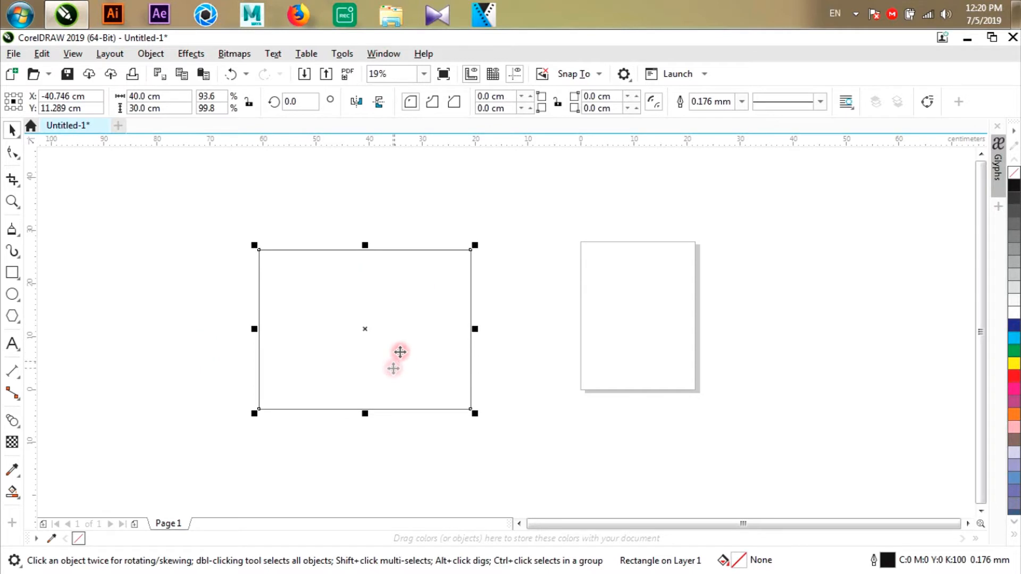
{"action": "left_click", "coordinate": [147, 95]}
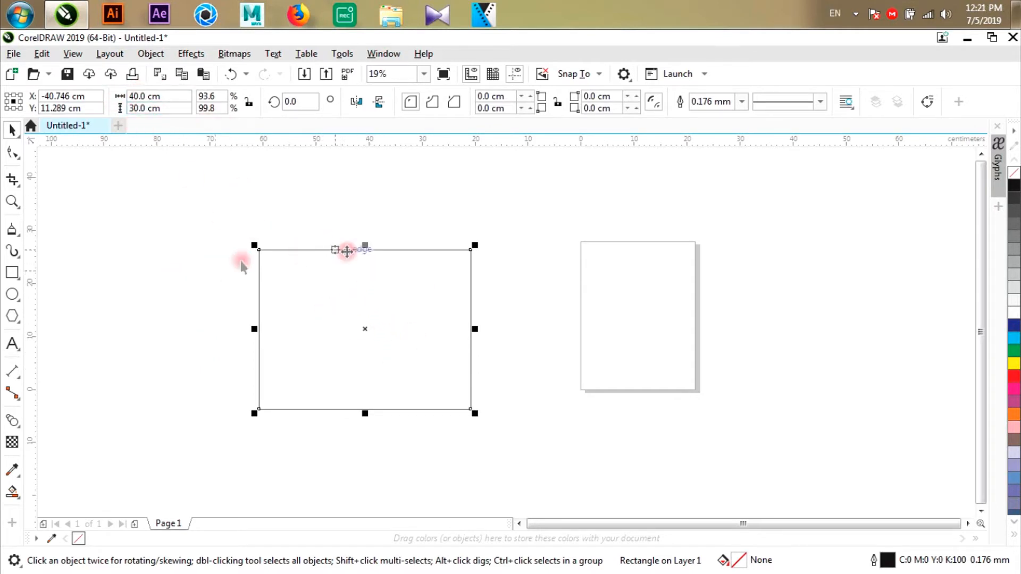
{"action": "left_click", "coordinate": [320, 218]}
{"action": "left_click", "coordinate": [304, 288]}
{"action": "scroll", "coordinate": [252, 228], "scroll_direction": "up", "scroll_amount": 2}
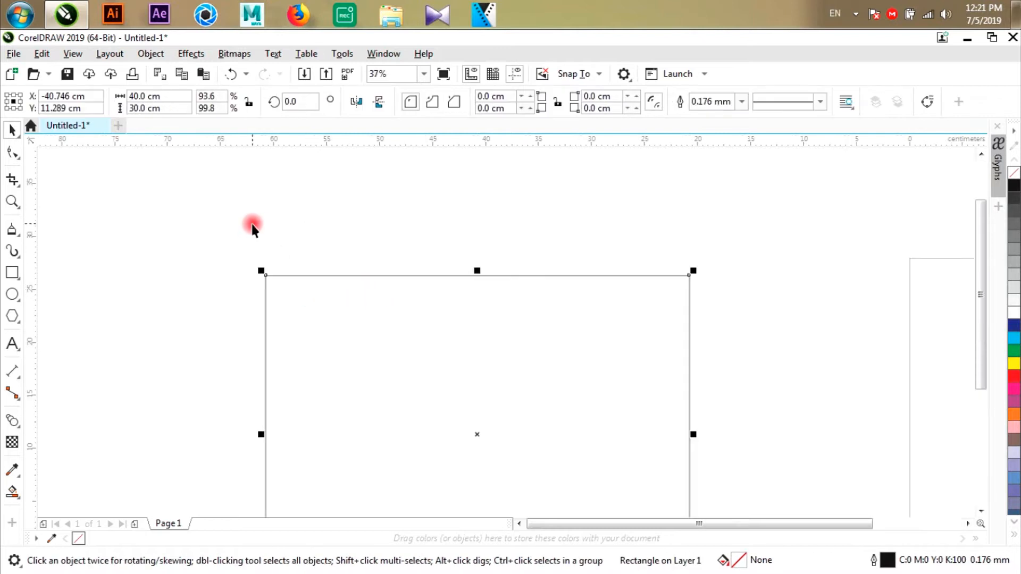
{"action": "scroll", "coordinate": [405, 269], "scroll_direction": "down", "scroll_amount": 4}
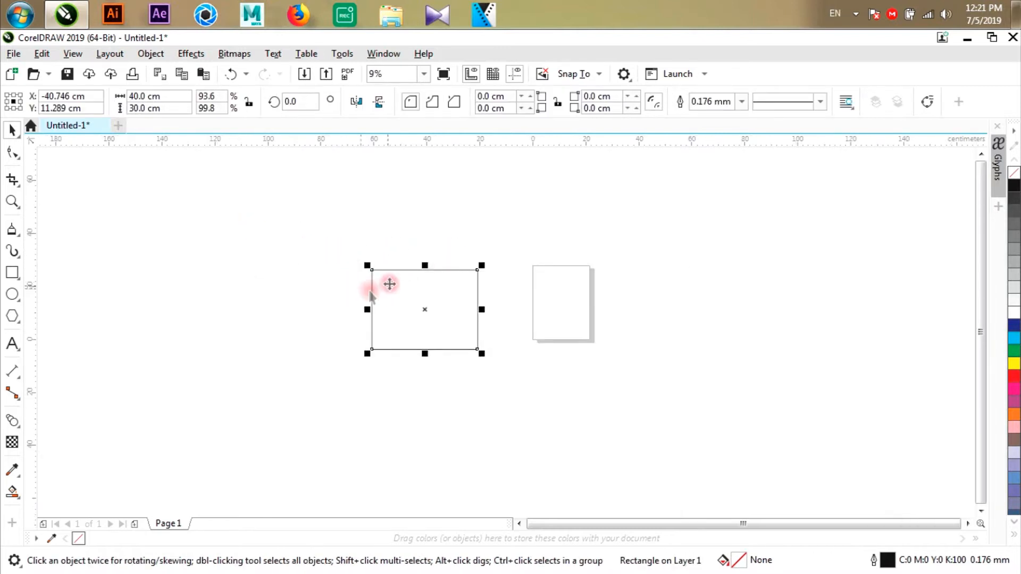
{"action": "scroll", "coordinate": [417, 267], "scroll_direction": "up", "scroll_amount": 2}
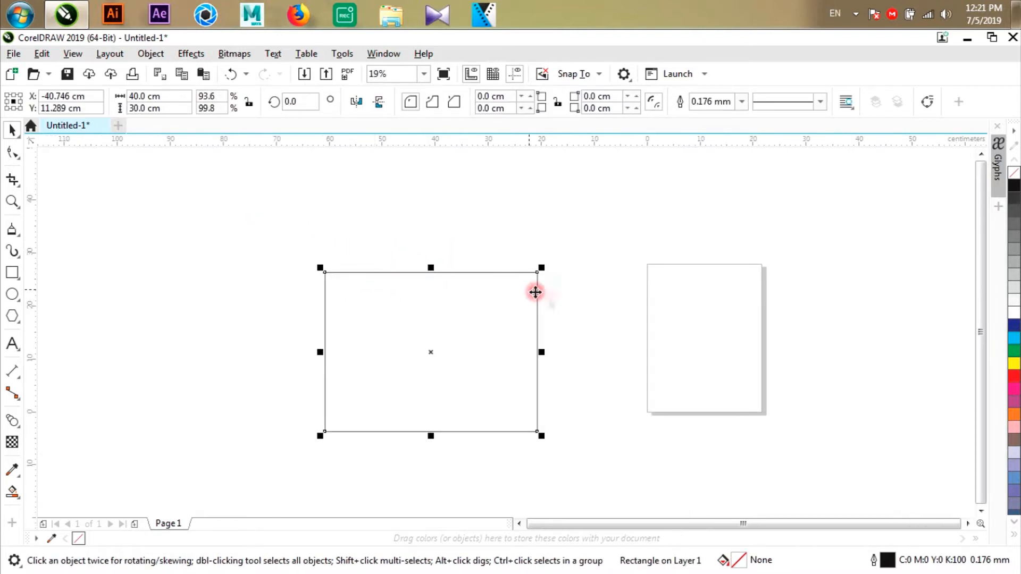
{"action": "left_click", "coordinate": [486, 246]}
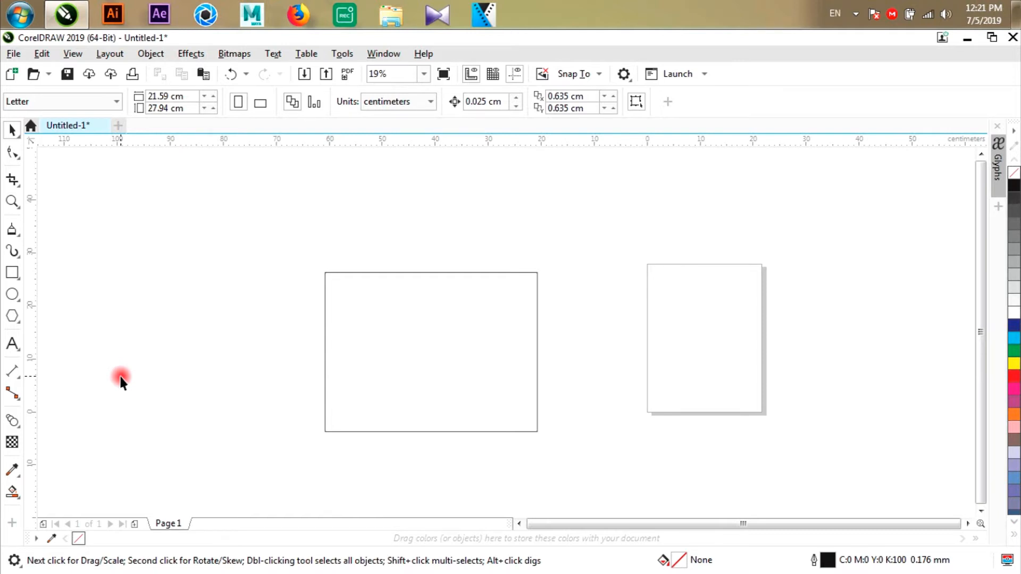
- Add a Parallel Dimension for the rectangle's width, with the dimension line placed just above its top edge
{"action": "left_click", "coordinate": [12, 371]}
{"action": "left_click", "coordinate": [13, 371]}
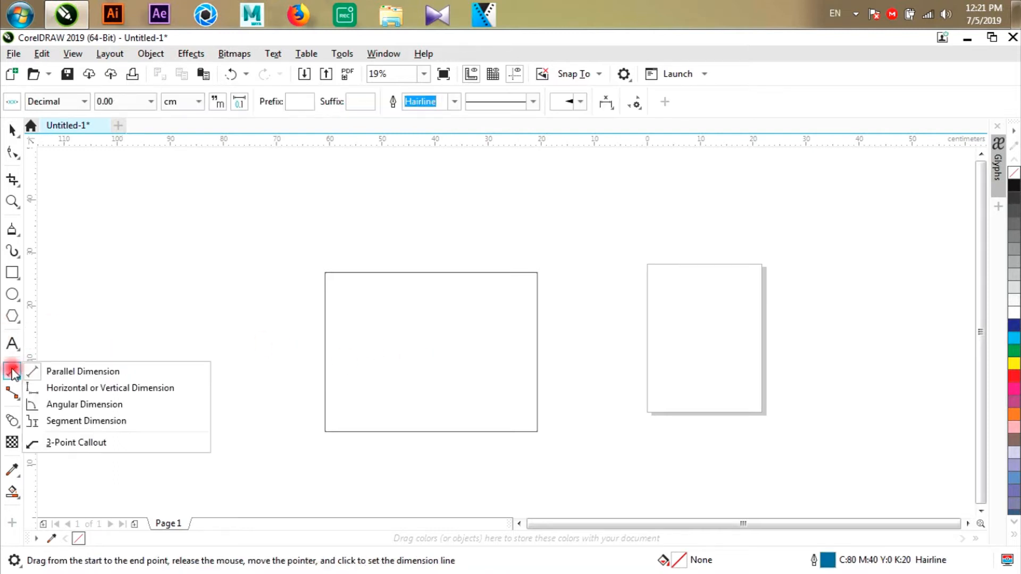
{"action": "left_click", "coordinate": [81, 372]}
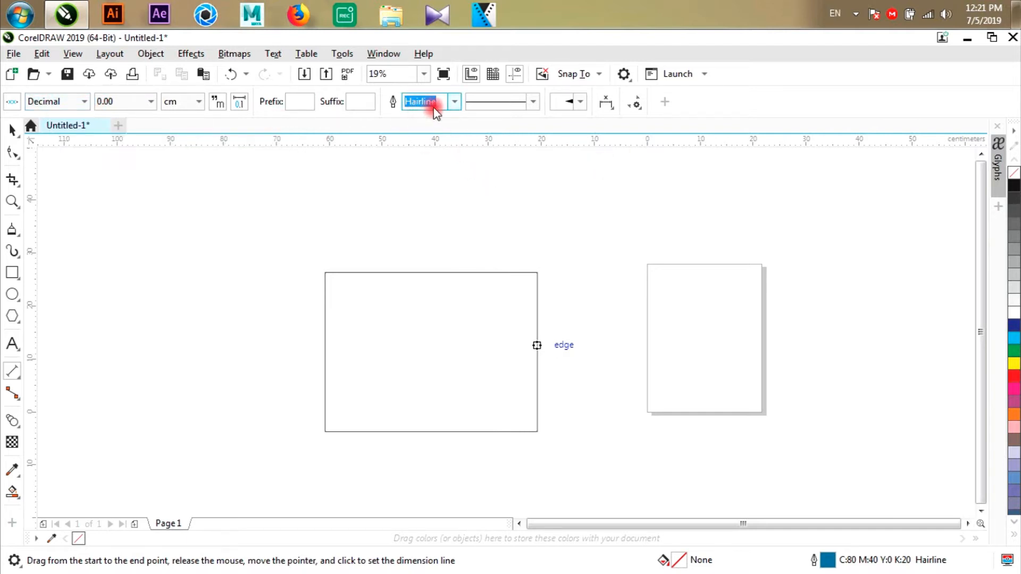
{"action": "left_click", "coordinate": [455, 104]}
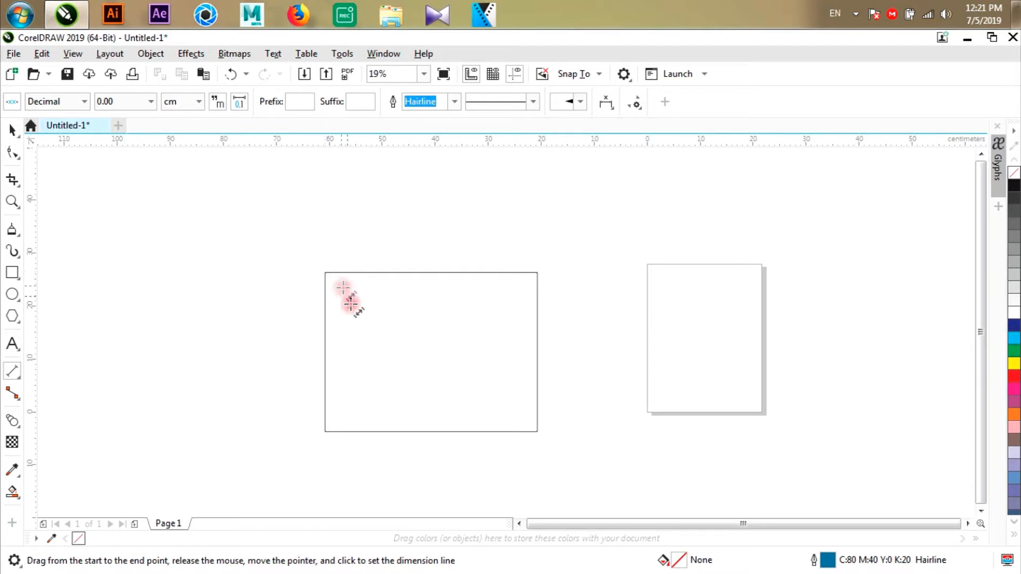
{"action": "left_click_drag", "start_coordinate": [326, 274], "coordinate": [540, 272]}
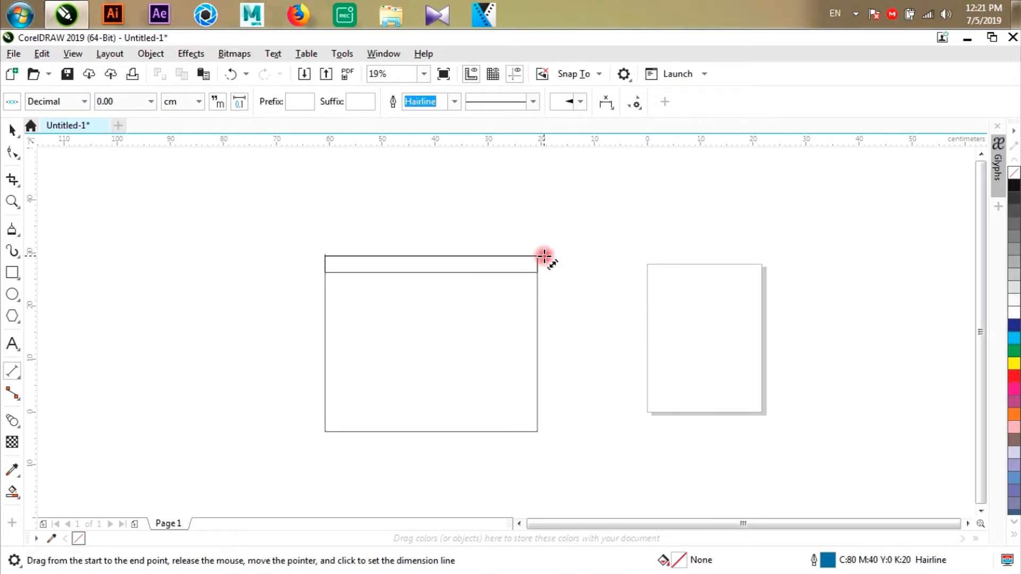
{"action": "left_click", "coordinate": [545, 250]}
{"action": "scroll", "coordinate": [433, 255], "scroll_direction": "up", "scroll_amount": 2}
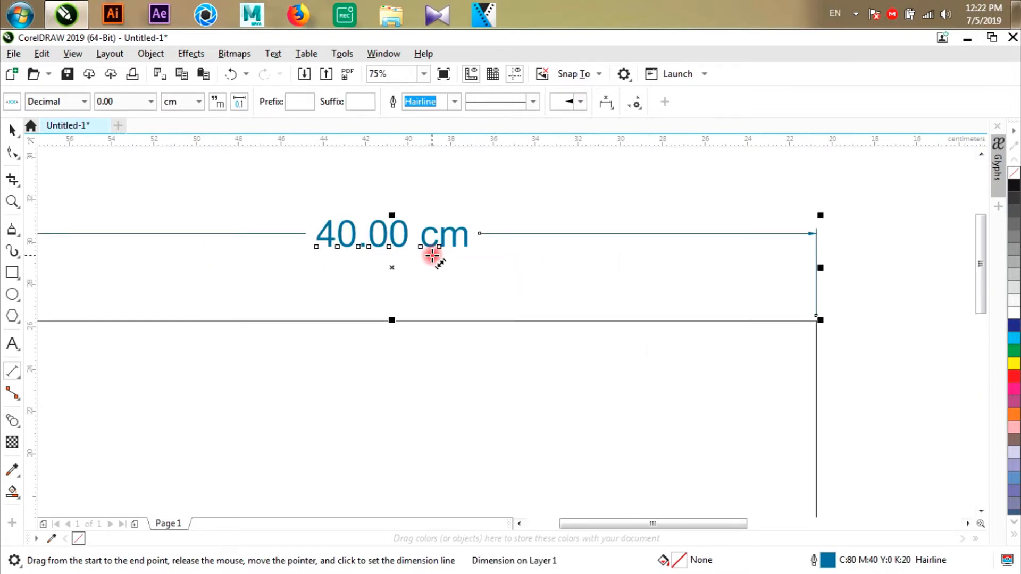
- Add a parallel dimension for the rectangle's height, just outside its right edge, and return to the Pick tool
{"action": "scroll", "coordinate": [432, 256], "scroll_direction": "down", "scroll_amount": 1}
{"action": "scroll", "coordinate": [483, 219], "scroll_direction": "down", "scroll_amount": 1}
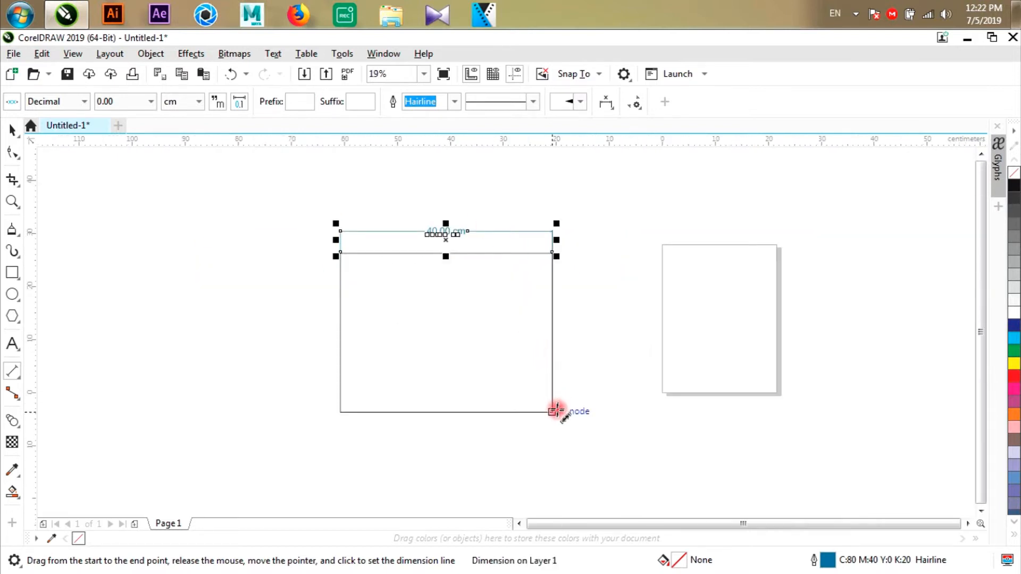
{"action": "left_click_drag", "start_coordinate": [552, 411], "coordinate": [552, 253]}
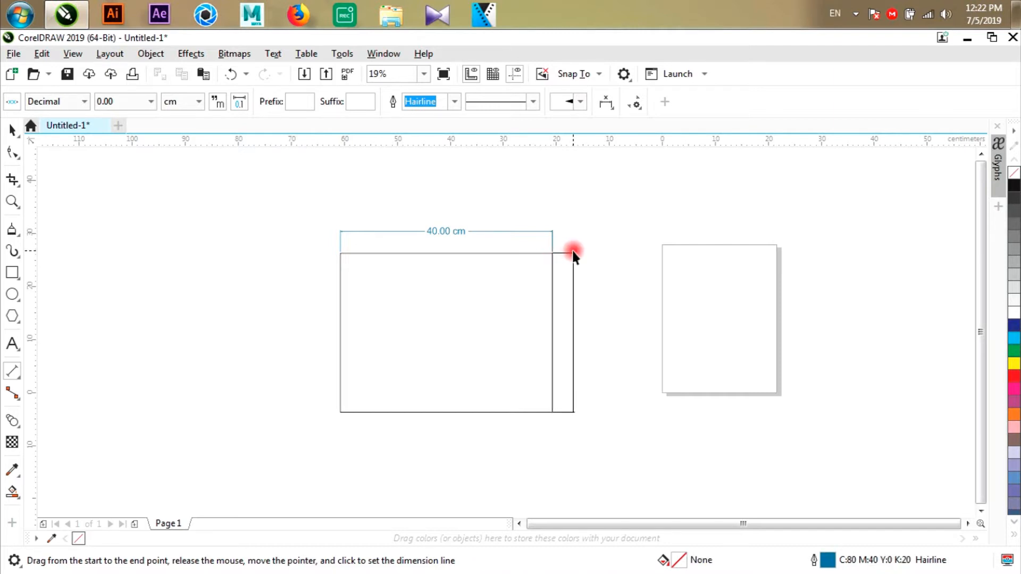
{"action": "left_click", "coordinate": [573, 250]}
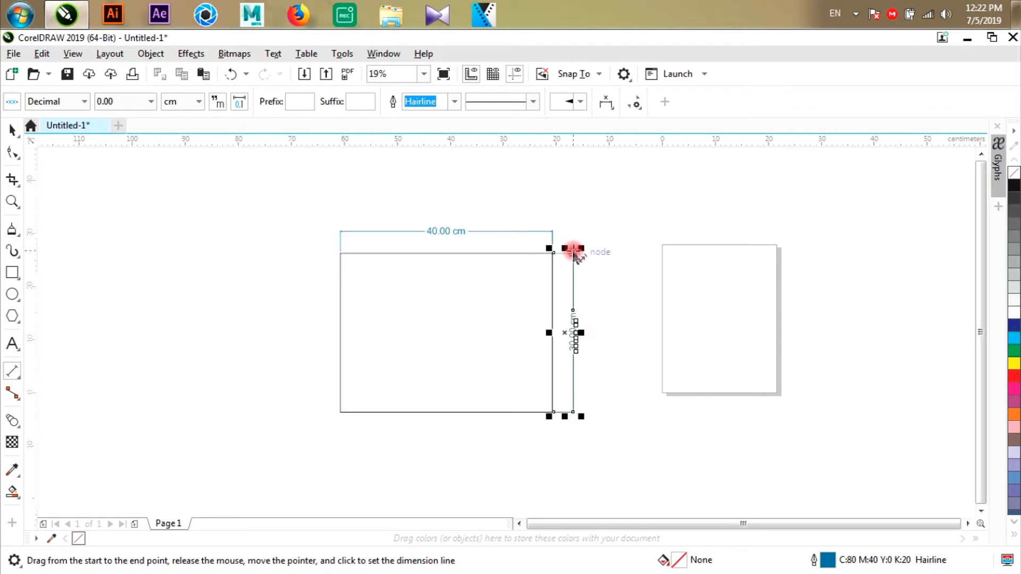
{"action": "scroll", "coordinate": [582, 348], "scroll_direction": "up", "scroll_amount": 2}
{"action": "scroll", "coordinate": [388, 301], "scroll_direction": "down", "scroll_amount": 2}
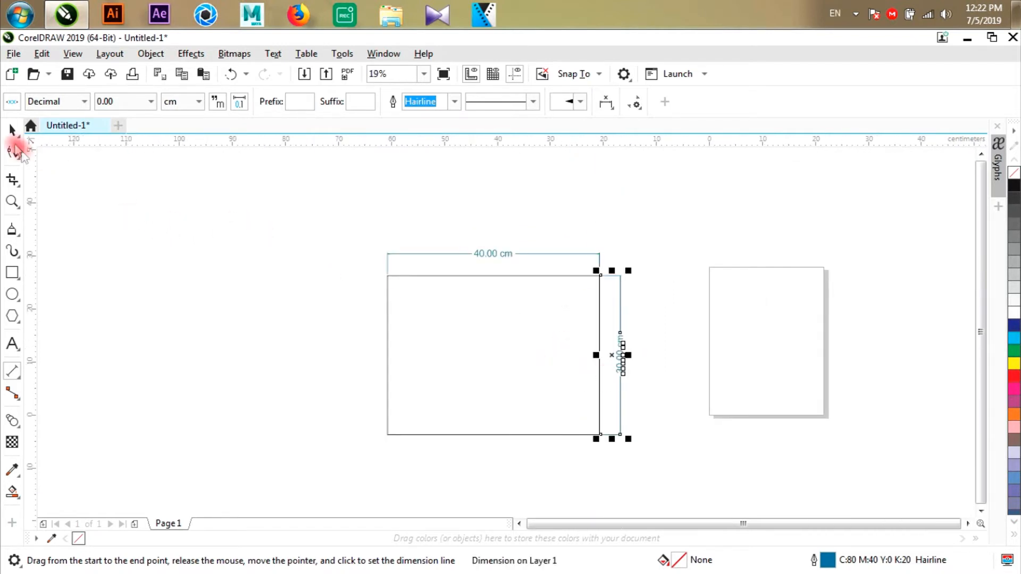
{"action": "left_click", "coordinate": [12, 130]}
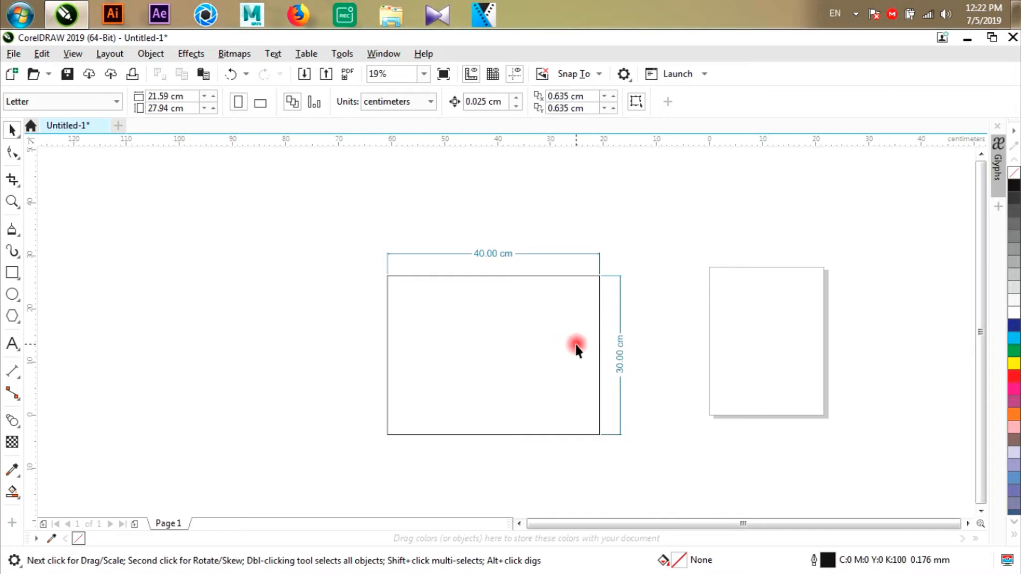
- Move the rectangle about 10 cm to the left and slightly down, together with its attached dimensions
{"action": "left_click", "coordinate": [556, 336]}
{"action": "left_click_drag", "start_coordinate": [512, 317], "coordinate": [478, 341]}
{"action": "left_click_drag", "start_coordinate": [477, 341], "coordinate": [419, 362]}
- Try a 50 cm width and a downward stretch of the bottom edge on the rectangle, and undo both changes
{"action": "left_click", "coordinate": [166, 95]}
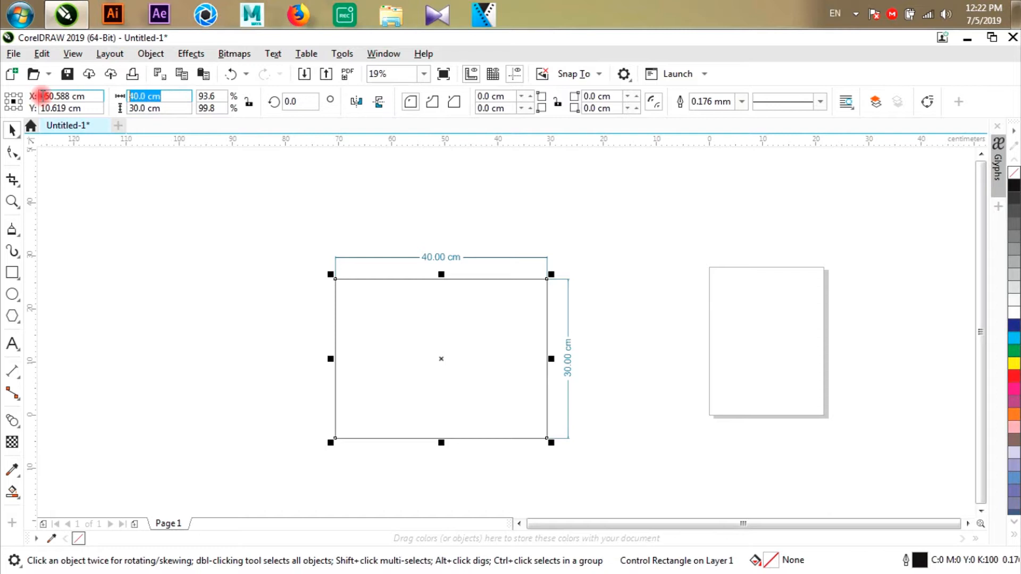
{"action": "type", "text": "50"}
{"action": "key", "text": "Return"}
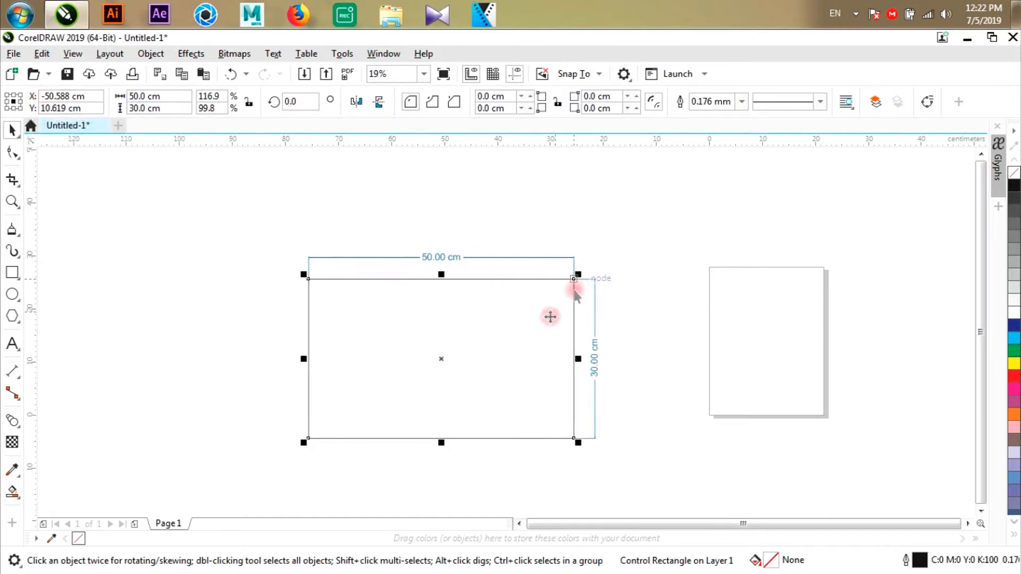
{"action": "left_click_drag", "start_coordinate": [441, 443], "coordinate": [451, 474]}
{"action": "key", "text": "ctrl+z"}
{"action": "key", "text": "ctrl+z"}
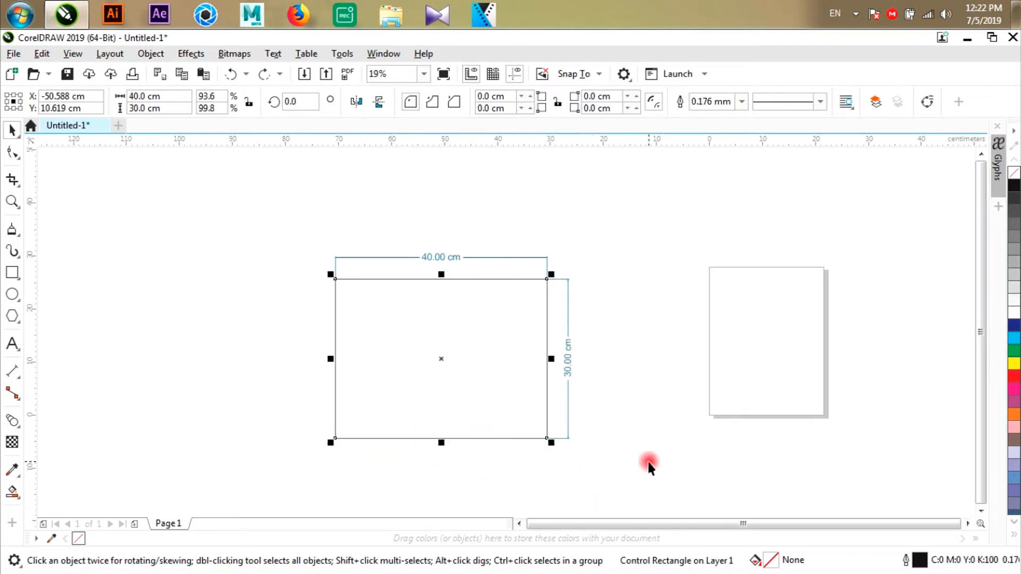
- Set the outline width of the rectangle's width dimension to 0.5 mm
{"action": "left_click", "coordinate": [415, 271]}
{"action": "scroll", "coordinate": [426, 290], "scroll_direction": "up", "scroll_amount": 2}
{"action": "left_click", "coordinate": [425, 287]}
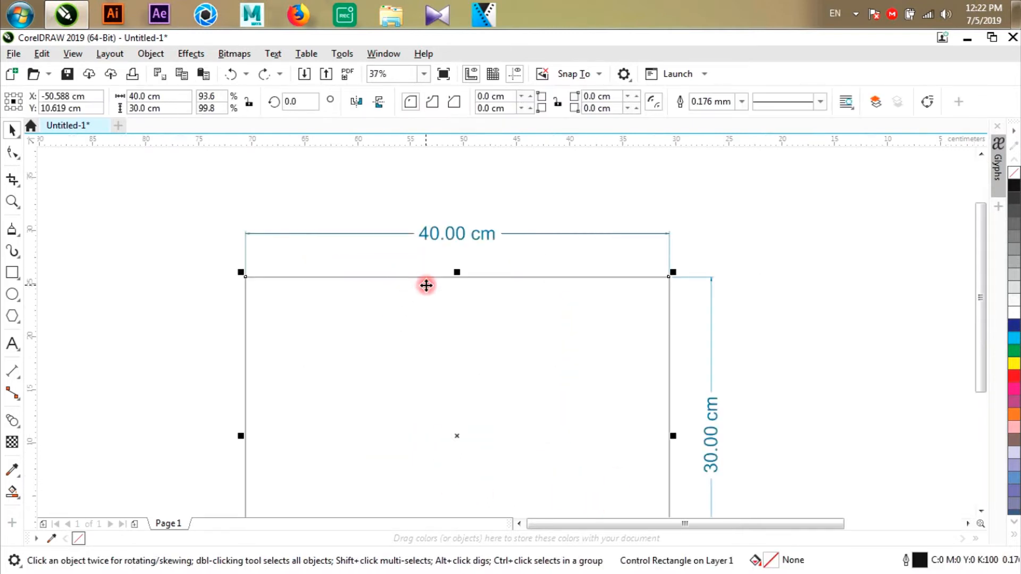
{"action": "scroll", "coordinate": [422, 282], "scroll_direction": "down", "scroll_amount": 2}
{"action": "scroll", "coordinate": [383, 268], "scroll_direction": "up", "scroll_amount": 2}
{"action": "left_click", "coordinate": [376, 260]}
{"action": "scroll", "coordinate": [273, 258], "scroll_direction": "up", "scroll_amount": 4}
{"action": "left_click", "coordinate": [425, 106]}
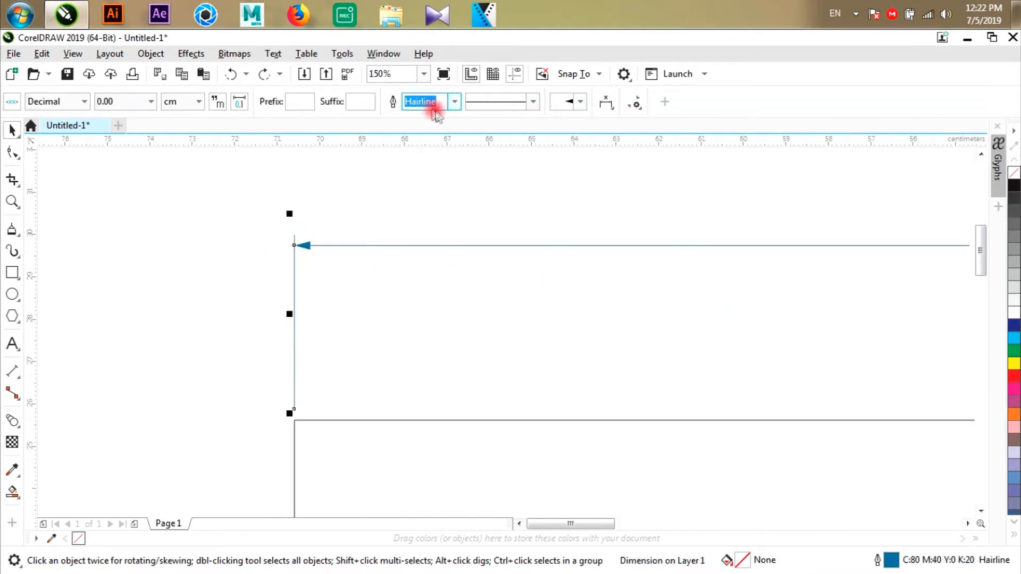
{"action": "left_click", "coordinate": [452, 103]}
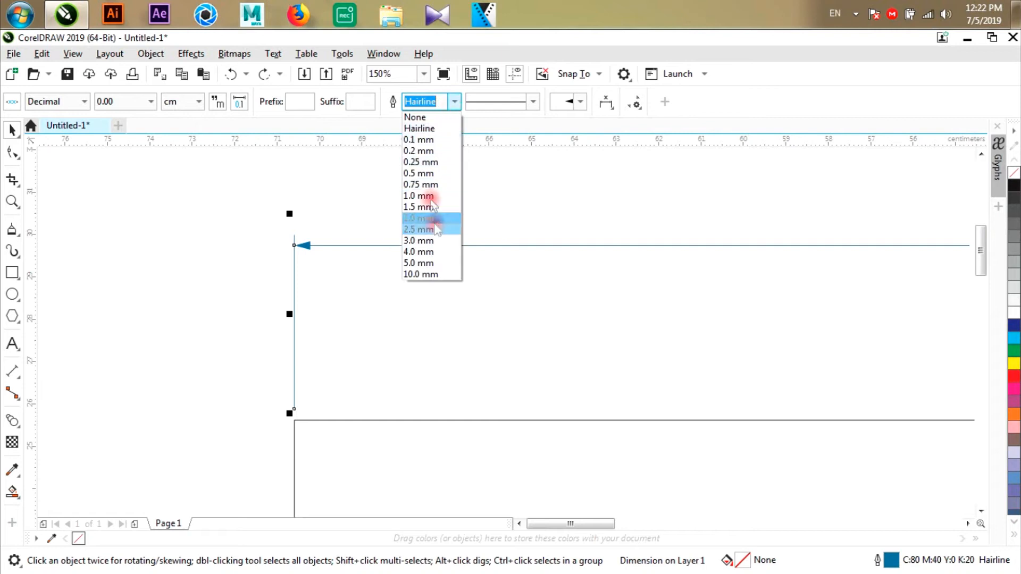
{"action": "left_click", "coordinate": [426, 173]}
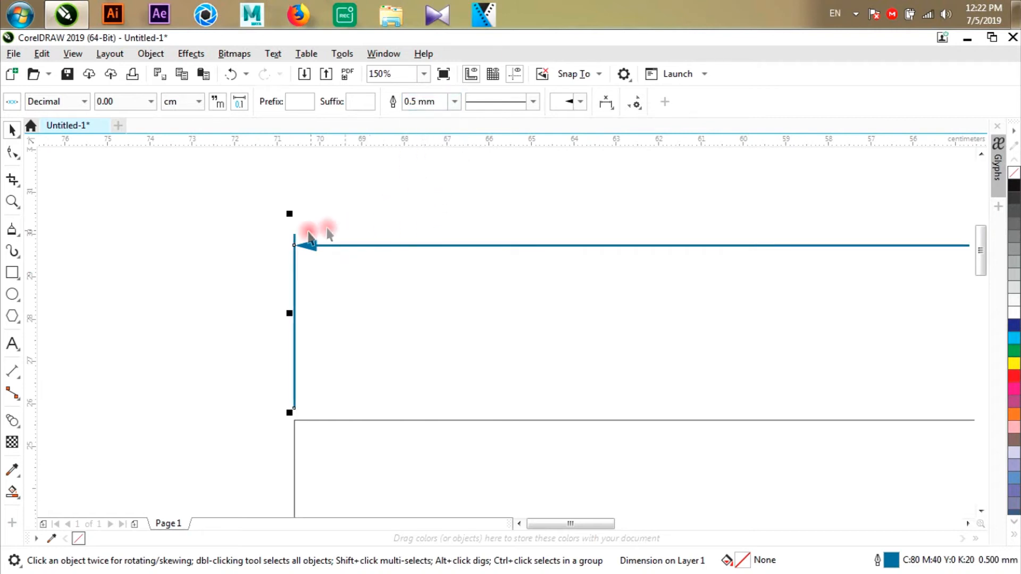
- Change the width dimension's arrowheads to the slanted tick style and deselect the dimension
{"action": "scroll", "coordinate": [352, 226], "scroll_direction": "down", "scroll_amount": 1}
{"action": "scroll", "coordinate": [333, 233], "scroll_direction": "up", "scroll_amount": 1}
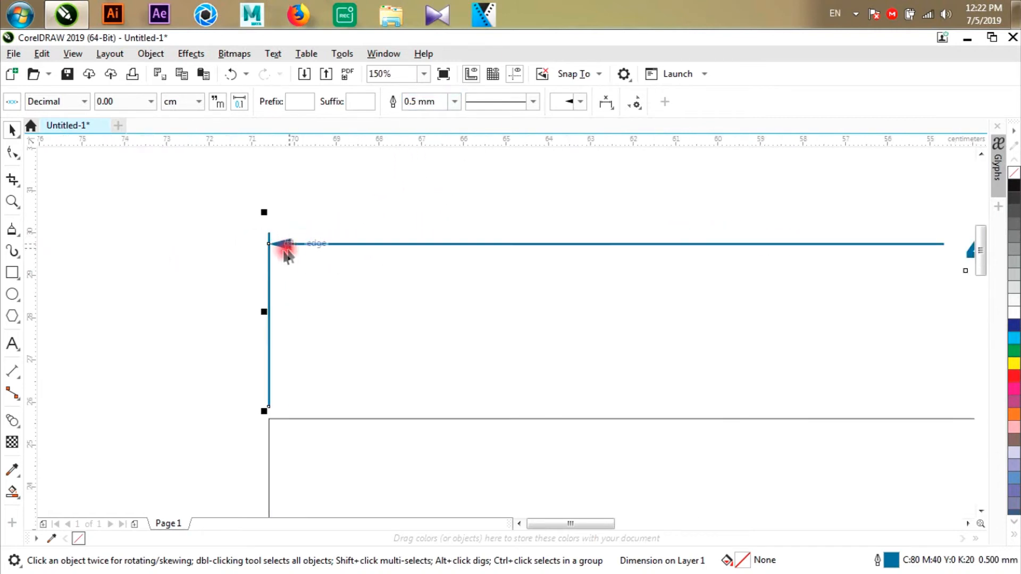
{"action": "left_click", "coordinate": [579, 102]}
{"action": "left_click_drag", "start_coordinate": [703, 200], "coordinate": [709, 178]}
{"action": "left_click", "coordinate": [645, 162]}
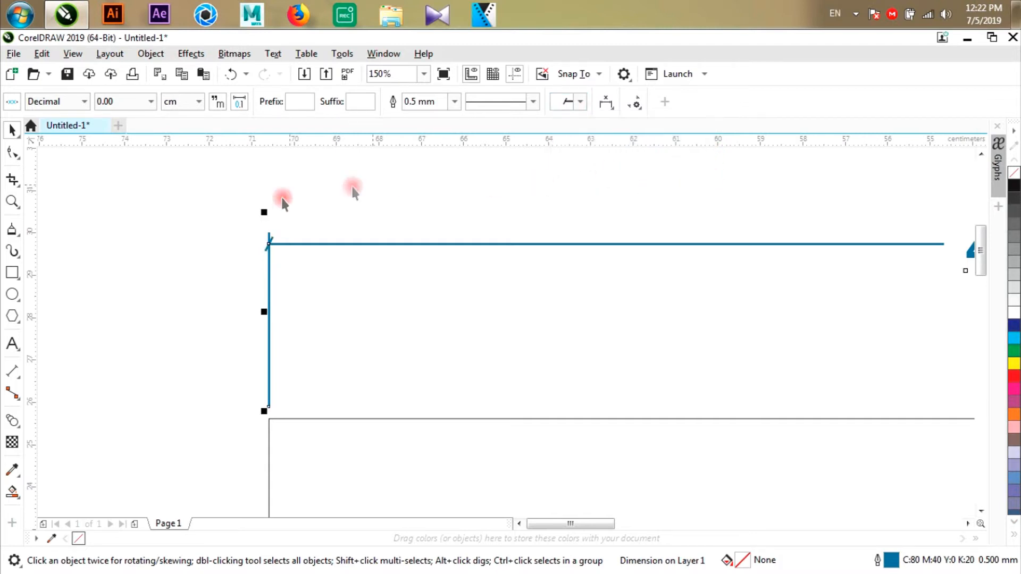
{"action": "scroll", "coordinate": [239, 215], "scroll_direction": "down", "scroll_amount": 2}
{"action": "left_click", "coordinate": [410, 197]}
{"action": "scroll", "coordinate": [382, 221], "scroll_direction": "down", "scroll_amount": 1}
{"action": "scroll", "coordinate": [629, 228], "scroll_direction": "up", "scroll_amount": 1}
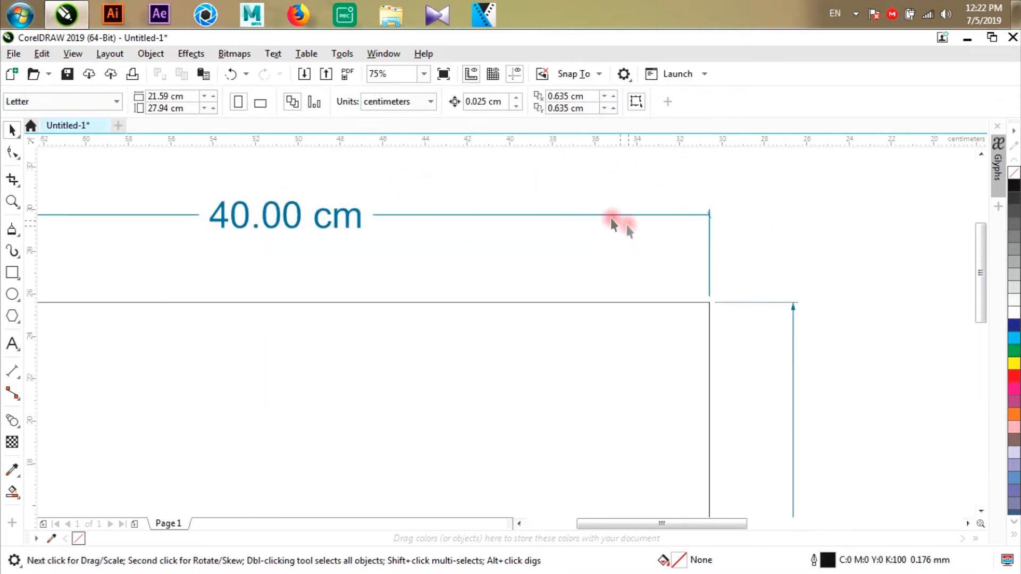
- Try black as the line colour of the width dimension and settle on red
{"action": "scroll", "coordinate": [569, 215], "scroll_direction": "down", "scroll_amount": 1}
{"action": "left_click", "coordinate": [564, 213]}
{"action": "scroll", "coordinate": [563, 212], "scroll_direction": "up", "scroll_amount": 2}
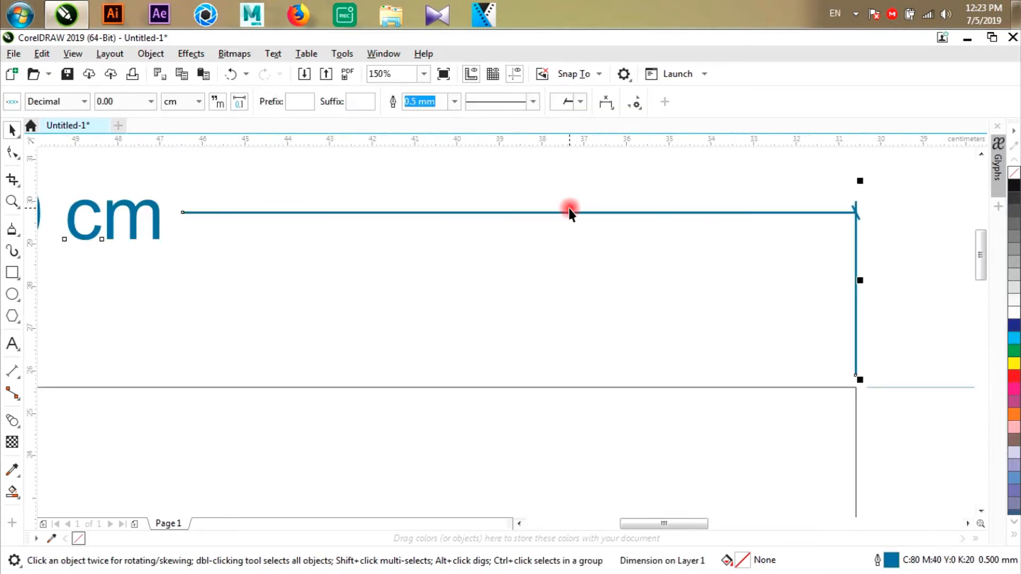
{"action": "right_click", "coordinate": [1015, 186]}
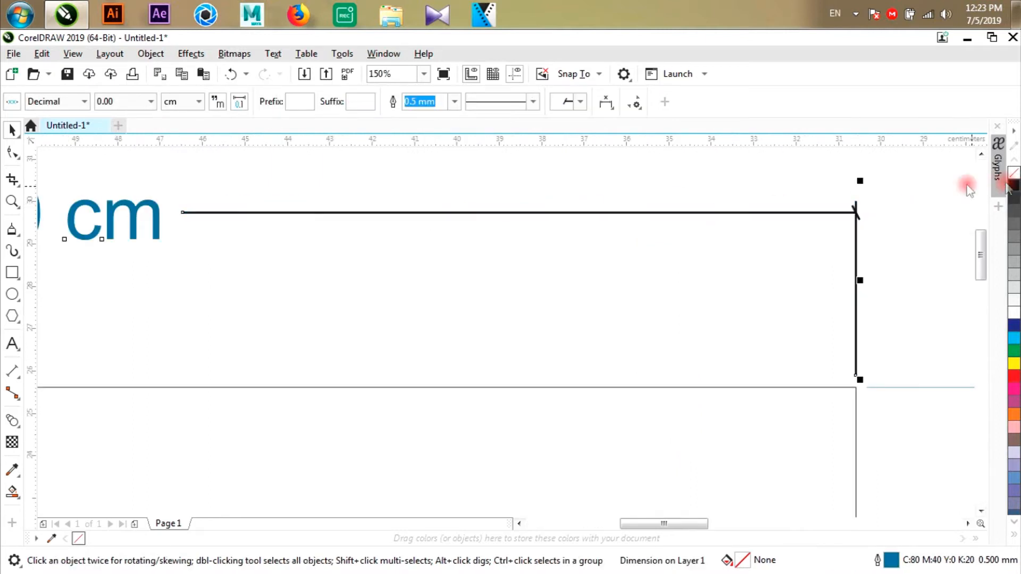
{"action": "scroll", "coordinate": [790, 209], "scroll_direction": "down", "scroll_amount": 1}
{"action": "scroll", "coordinate": [567, 282], "scroll_direction": "down", "scroll_amount": 1}
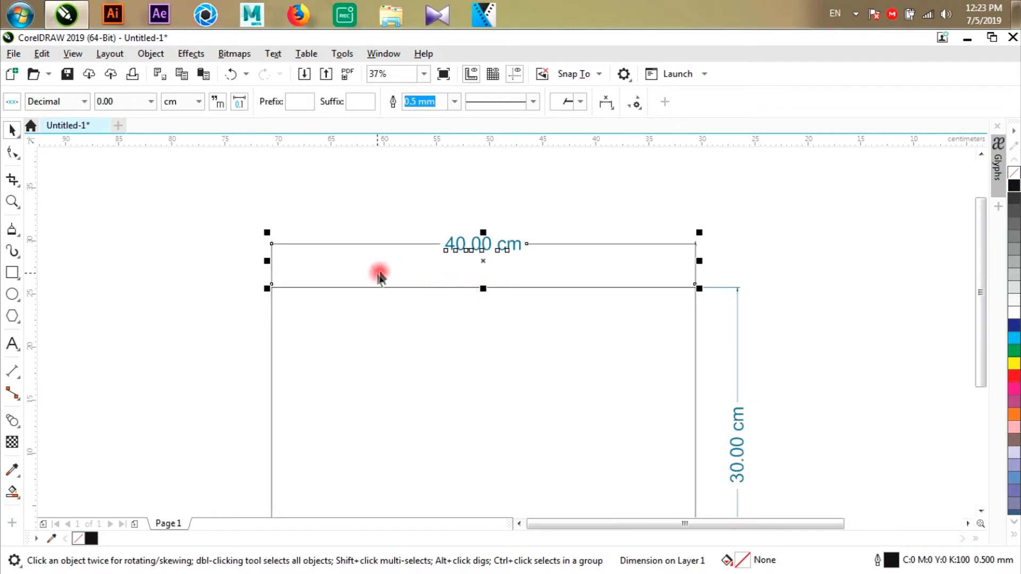
{"action": "scroll", "coordinate": [378, 274], "scroll_direction": "up", "scroll_amount": 1}
{"action": "right_click", "coordinate": [1015, 384]}
{"action": "scroll", "coordinate": [372, 207], "scroll_direction": "down", "scroll_amount": 1}
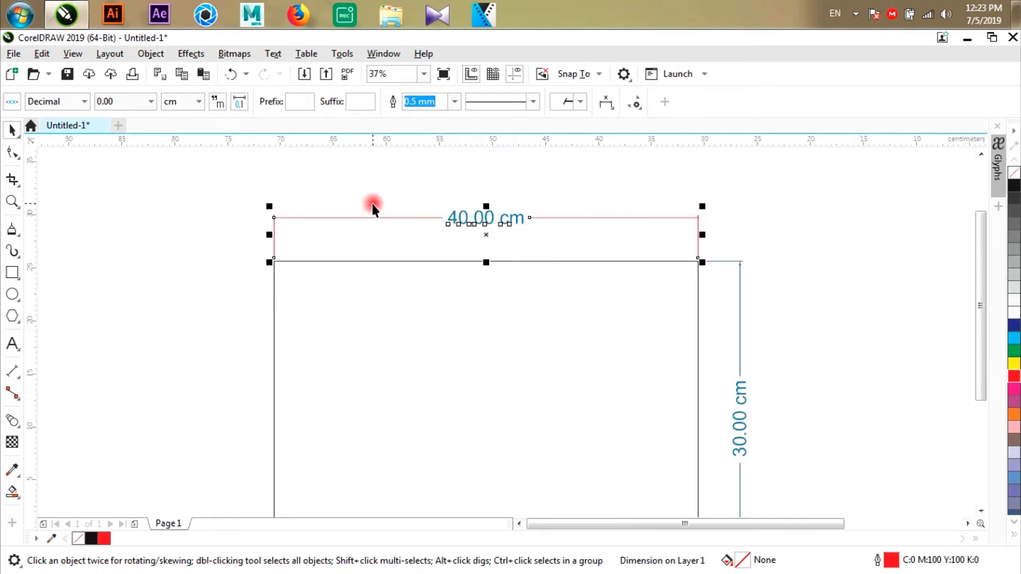
- Colour the width dimension's text black and deselect it
{"action": "left_click", "coordinate": [388, 207]}
{"action": "scroll", "coordinate": [426, 208], "scroll_direction": "up", "scroll_amount": 1}
{"action": "left_click", "coordinate": [501, 215]}
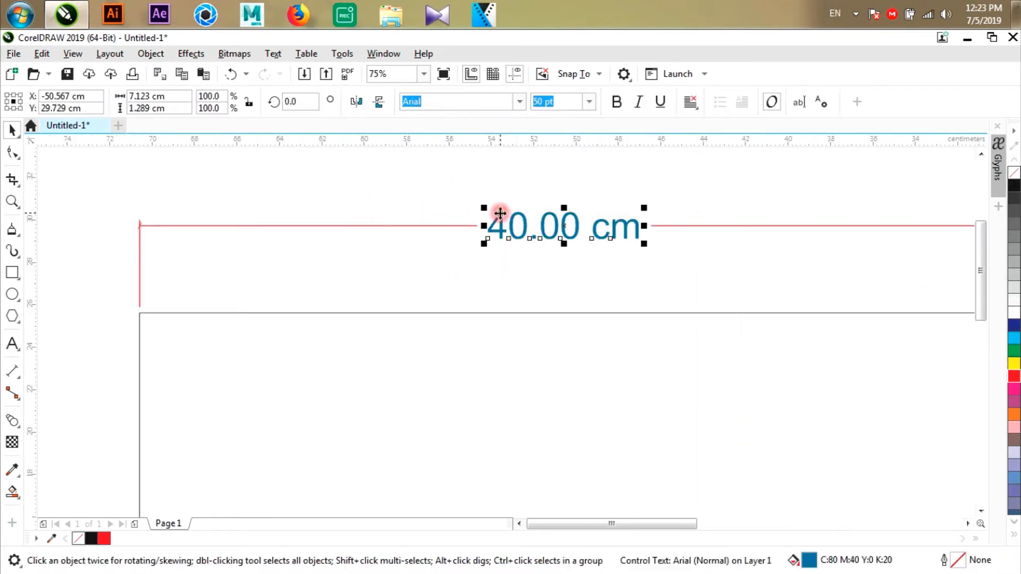
{"action": "left_click", "coordinate": [1011, 188]}
{"action": "left_click", "coordinate": [274, 217]}
- Change the arrowheads of the height dimension to the same slanted tick style
{"action": "scroll", "coordinate": [273, 217], "scroll_direction": "down", "scroll_amount": 1}
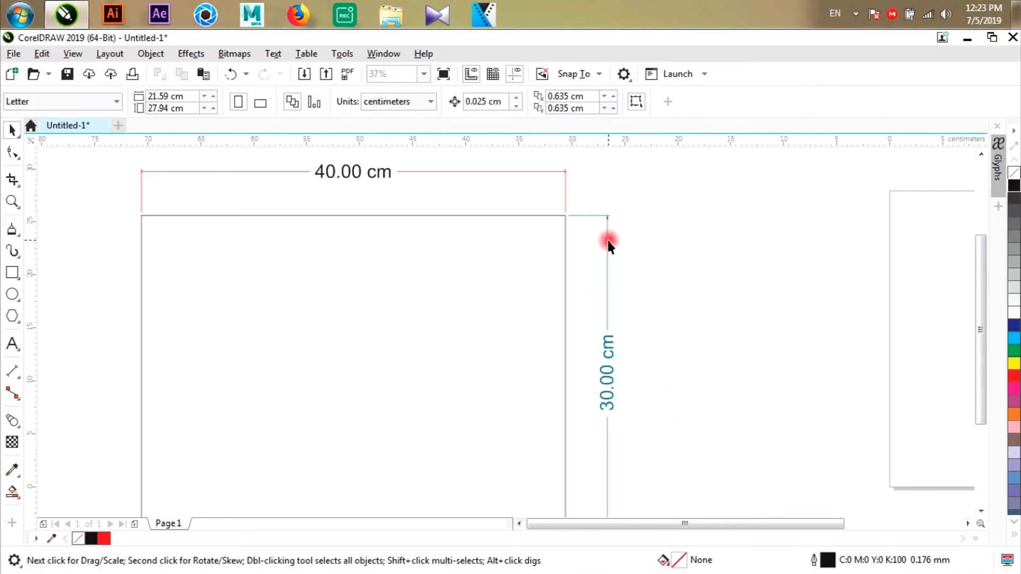
{"action": "left_click", "coordinate": [608, 240]}
{"action": "left_click", "coordinate": [561, 103]}
{"action": "left_click", "coordinate": [697, 206]}
{"action": "mouse_move", "coordinate": [706, 187]}
{"action": "left_mouse_down"}
{"action": "mouse_move", "coordinate": [706, 173]}
{"action": "mouse_move", "coordinate": [706, 184]}
{"action": "left_mouse_up"}
{"action": "left_click", "coordinate": [634, 140]}
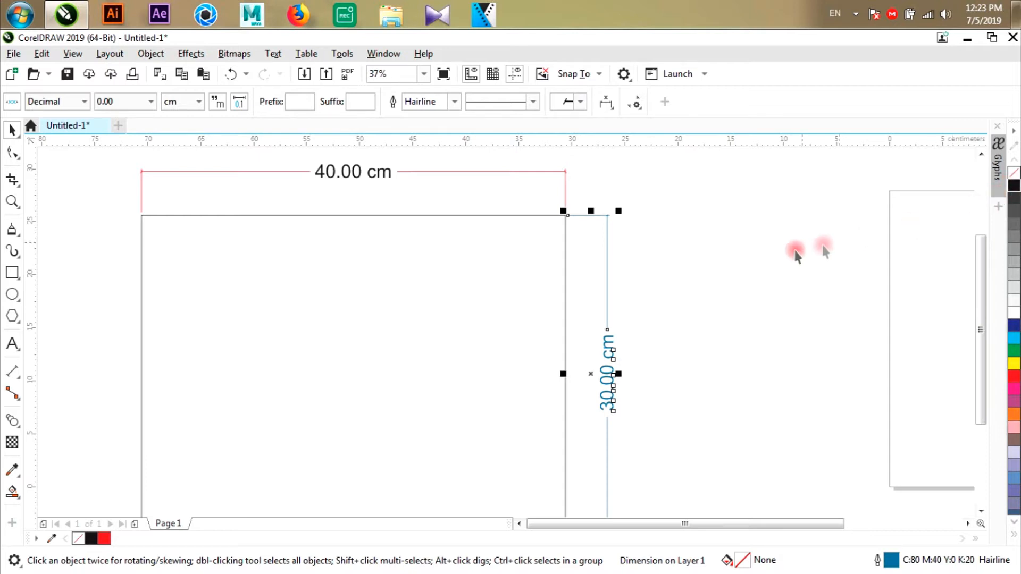
- Colour the height dimension's text black and its lines red, and deselect it
{"action": "left_click_drag", "start_coordinate": [711, 289], "coordinate": [565, 451]}
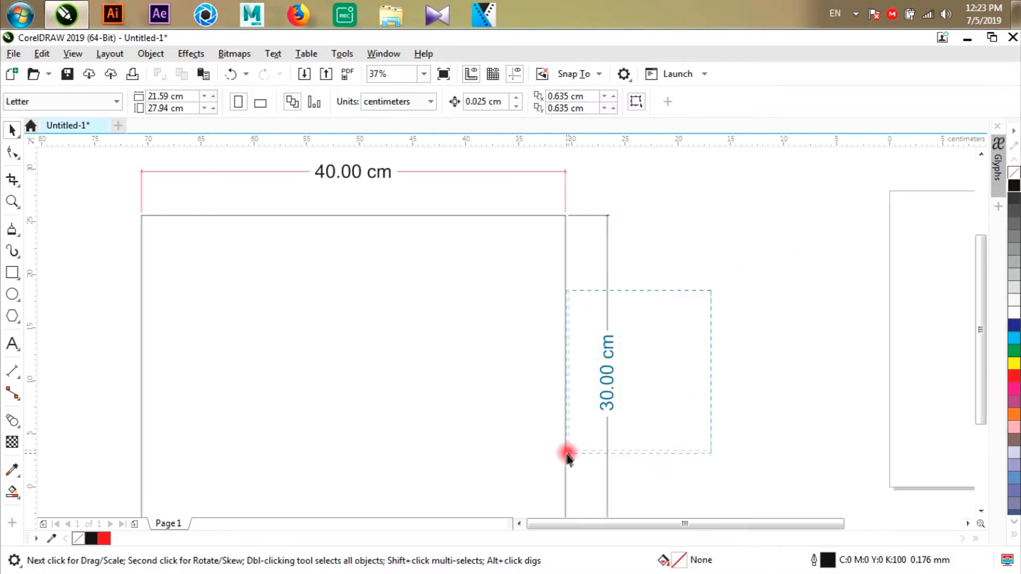
{"action": "left_click", "coordinate": [618, 218]}
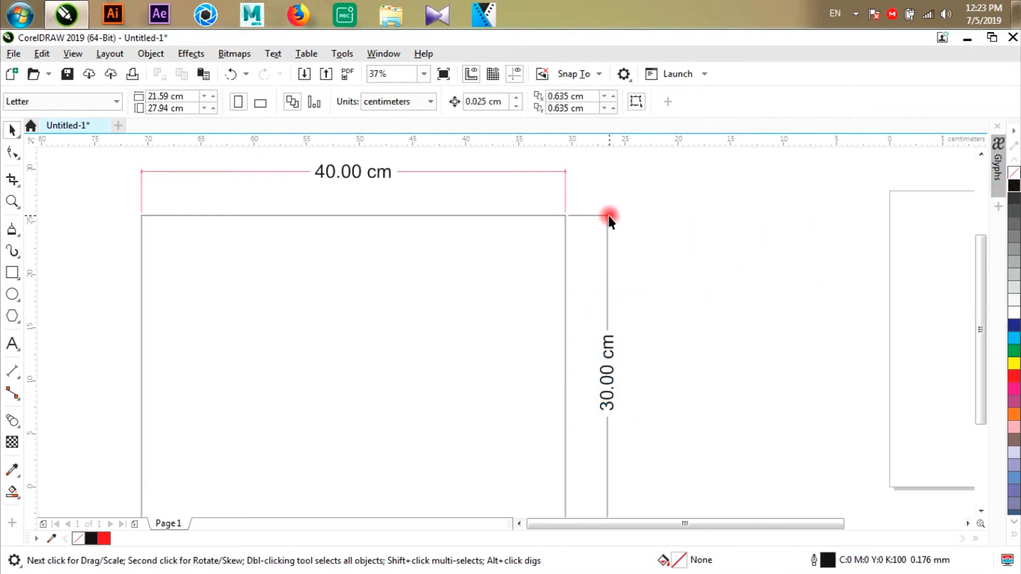
{"action": "left_click", "coordinate": [607, 217]}
{"action": "right_click", "coordinate": [1012, 377]}
{"action": "left_click", "coordinate": [750, 311]}
{"action": "scroll", "coordinate": [602, 203], "scroll_direction": "up", "scroll_amount": 1}
{"action": "scroll", "coordinate": [591, 204], "scroll_direction": "down", "scroll_amount": 1}
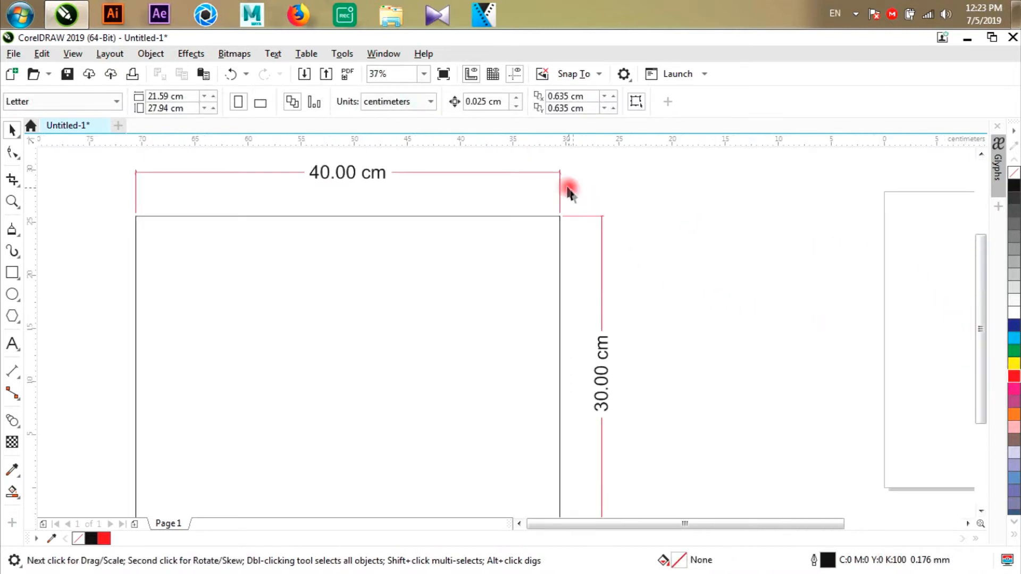
- Set the height dimension's line width to 0.5 mm, the same as the width dimension, and deselect it
{"action": "left_click", "coordinate": [560, 184]}
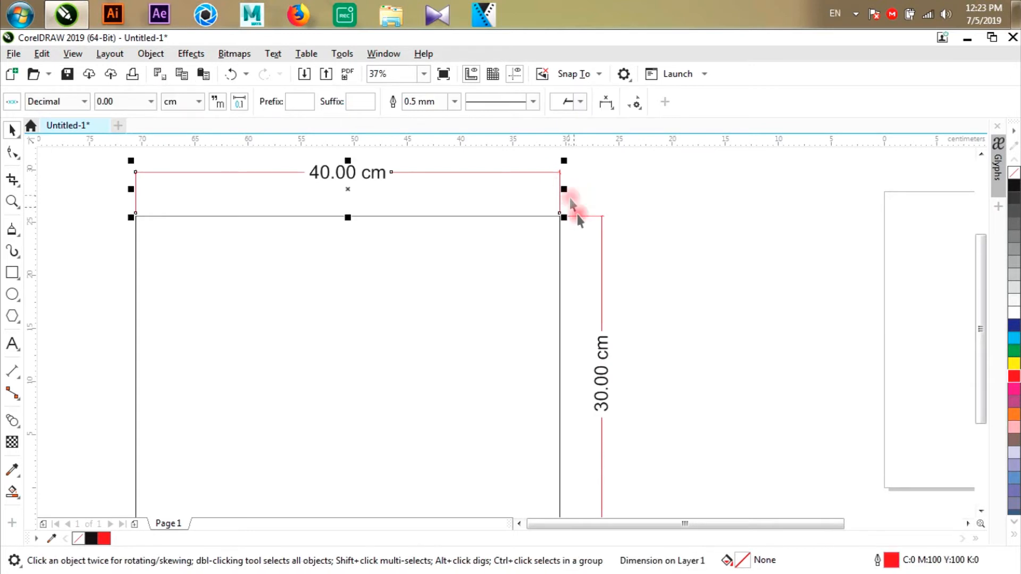
{"action": "left_click", "coordinate": [617, 303]}
{"action": "left_click", "coordinate": [602, 291]}
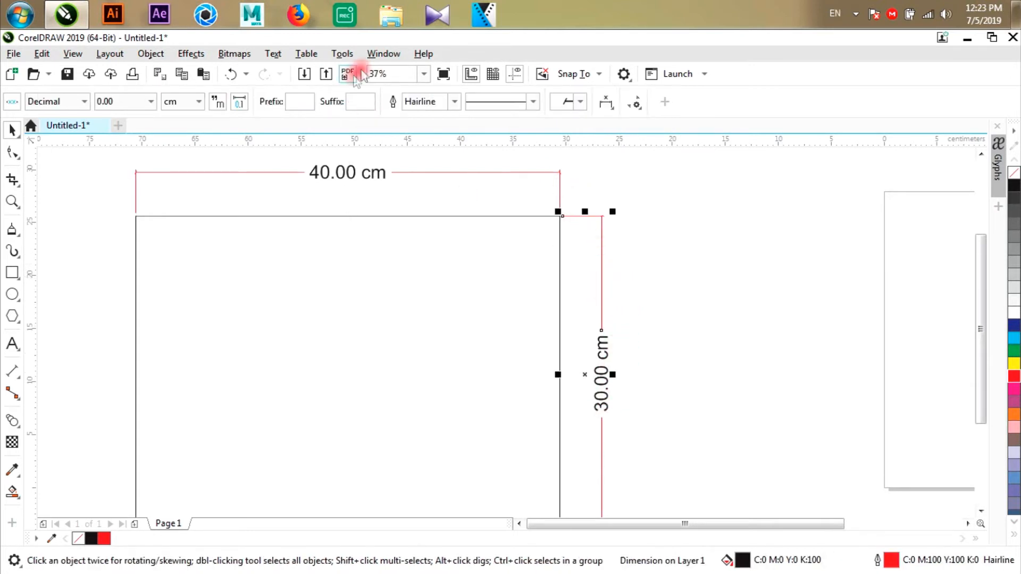
{"action": "left_click", "coordinate": [454, 101]}
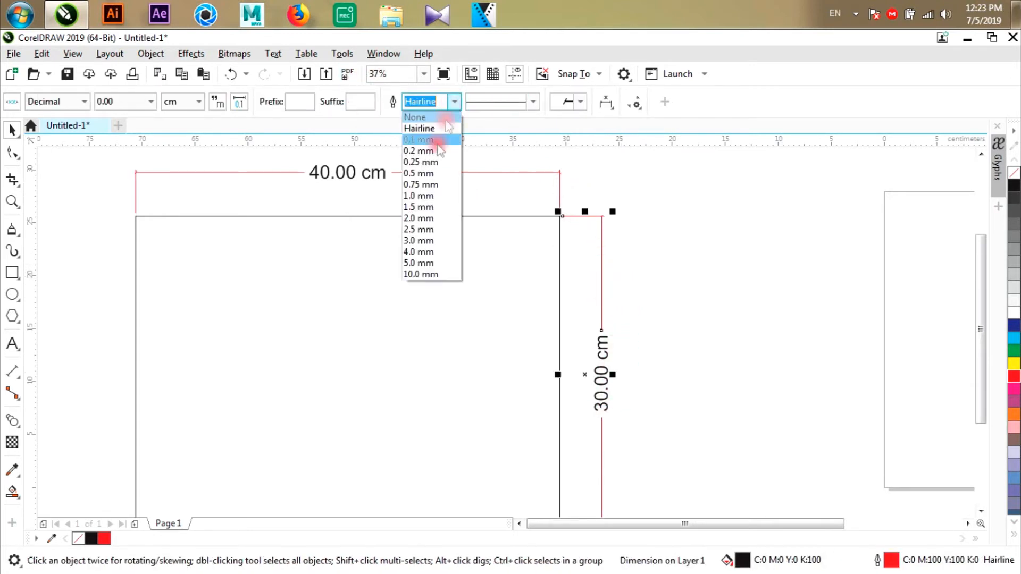
{"action": "left_click", "coordinate": [429, 173]}
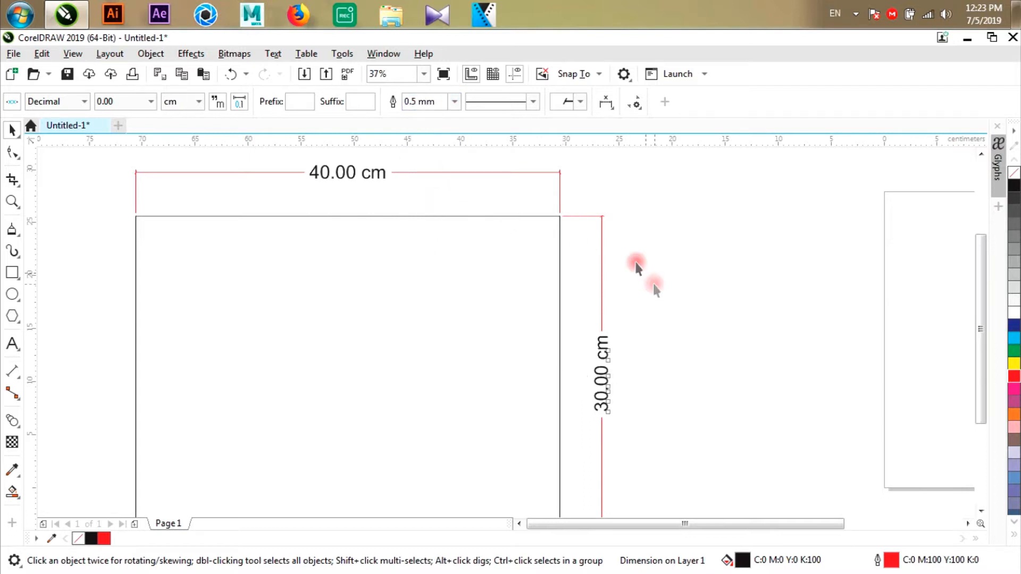
{"action": "left_click", "coordinate": [637, 266]}
{"action": "scroll", "coordinate": [597, 200], "scroll_direction": "up", "scroll_amount": 3}
{"action": "scroll", "coordinate": [598, 200], "scroll_direction": "down", "scroll_amount": 4}
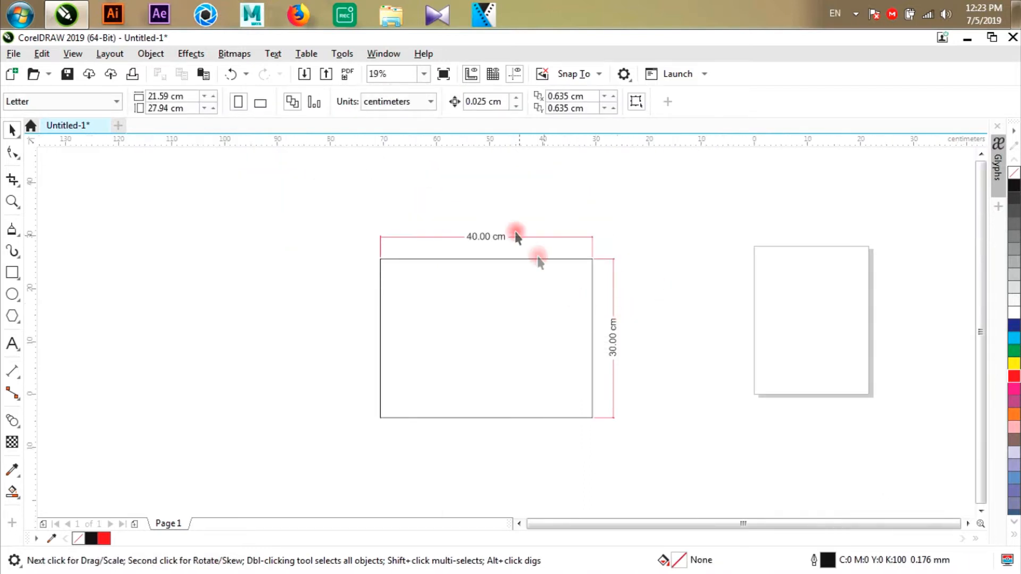
- Switch the width dimension's precision between whole numbers (0) and one decimal place (0.0), settling on 0
{"action": "scroll", "coordinate": [510, 229], "scroll_direction": "up", "scroll_amount": 1}
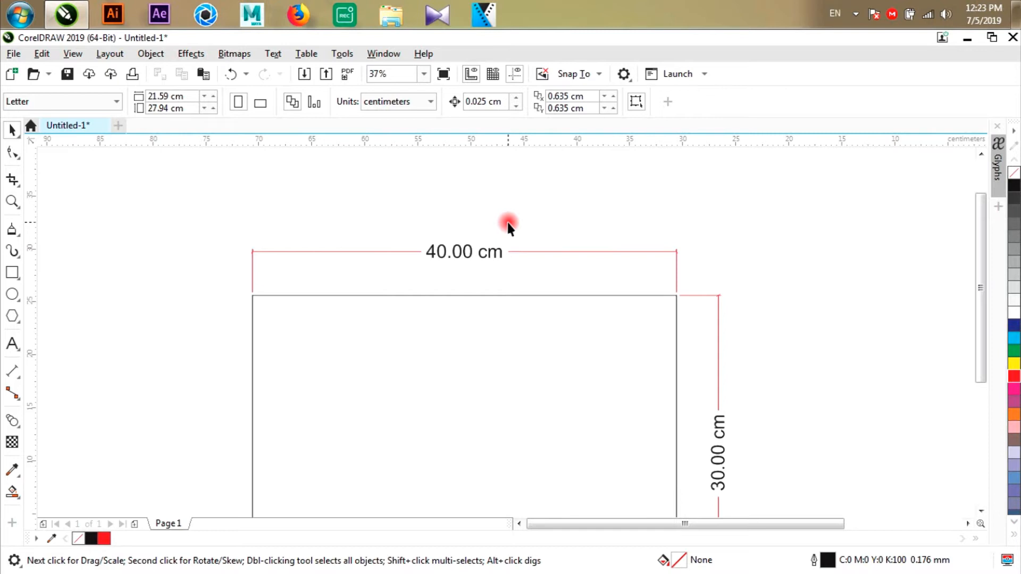
{"action": "left_click", "coordinate": [322, 252]}
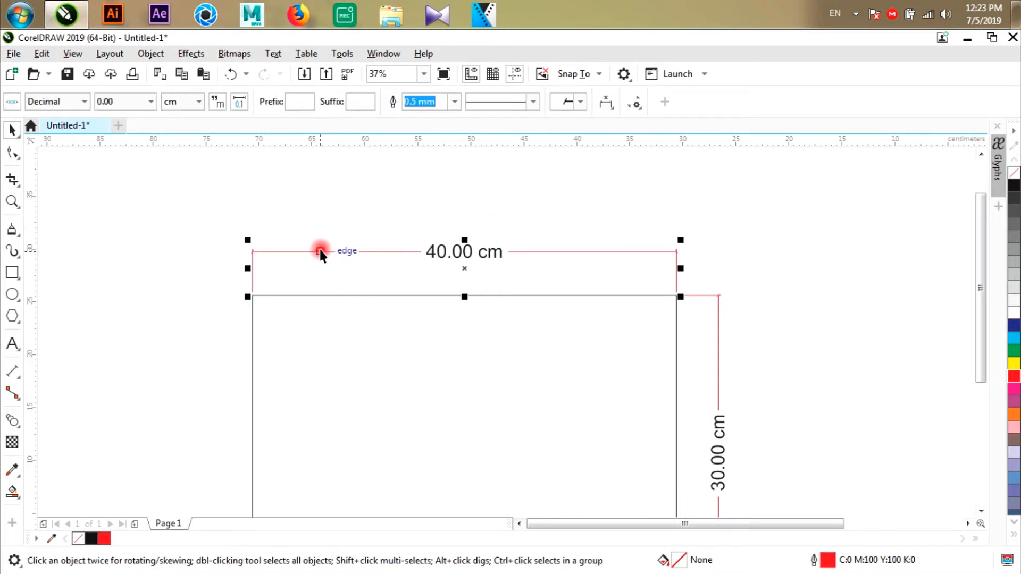
{"action": "left_click", "coordinate": [109, 102]}
{"action": "left_click", "coordinate": [106, 118]}
{"action": "left_click", "coordinate": [114, 102]}
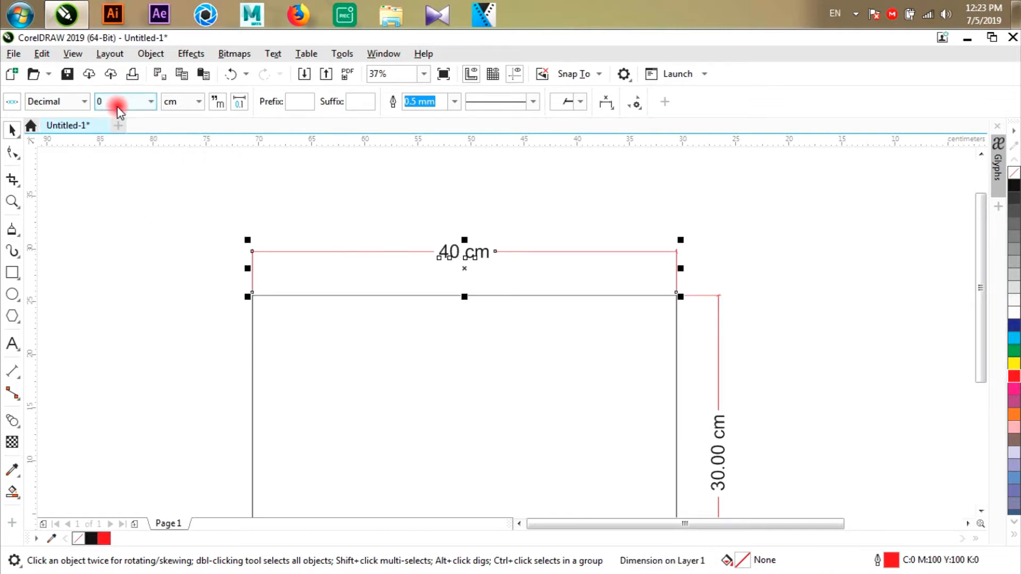
{"action": "left_click", "coordinate": [121, 128]}
{"action": "left_click", "coordinate": [119, 101]}
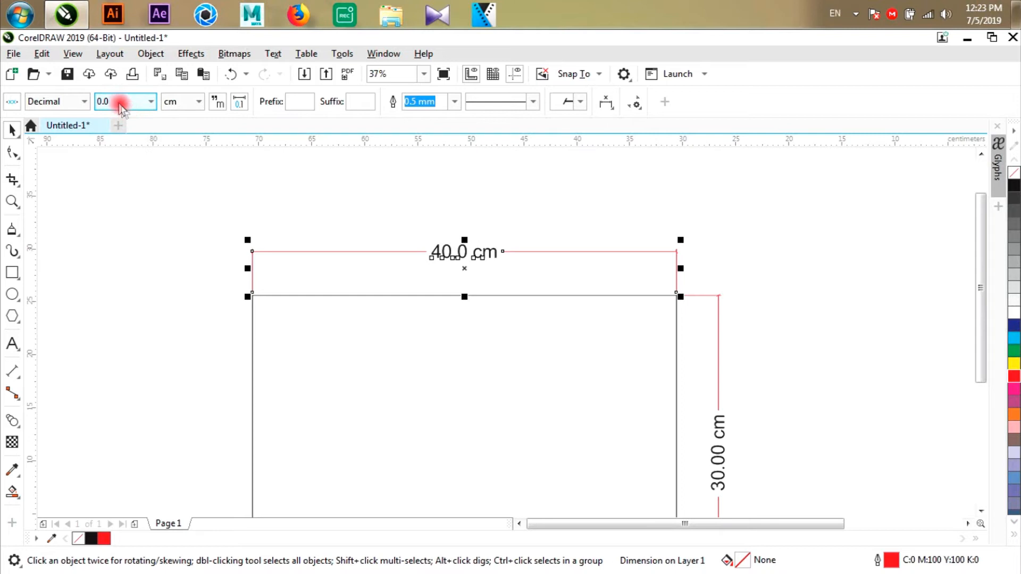
{"action": "left_click", "coordinate": [122, 121]}
{"action": "left_click", "coordinate": [118, 101]}
{"action": "left_click", "coordinate": [121, 119]}
{"action": "left_click", "coordinate": [124, 102]}
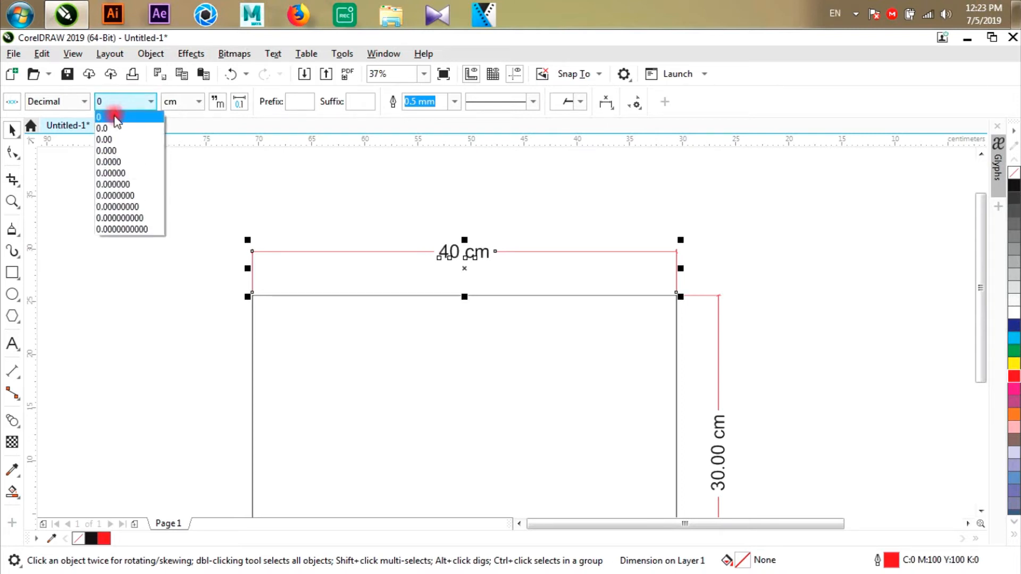
{"action": "left_click", "coordinate": [296, 182]}
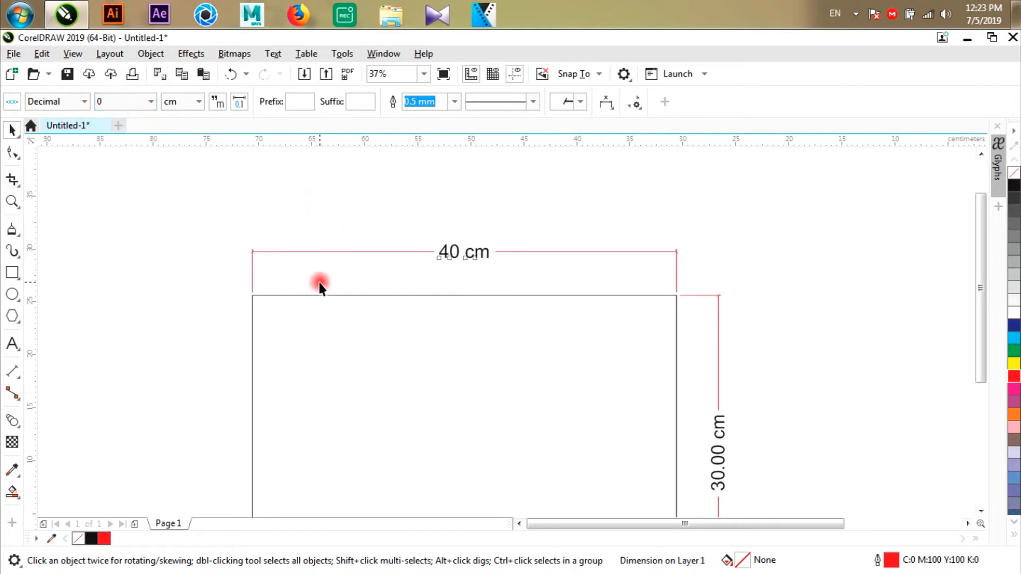
{"action": "left_click", "coordinate": [324, 296]}
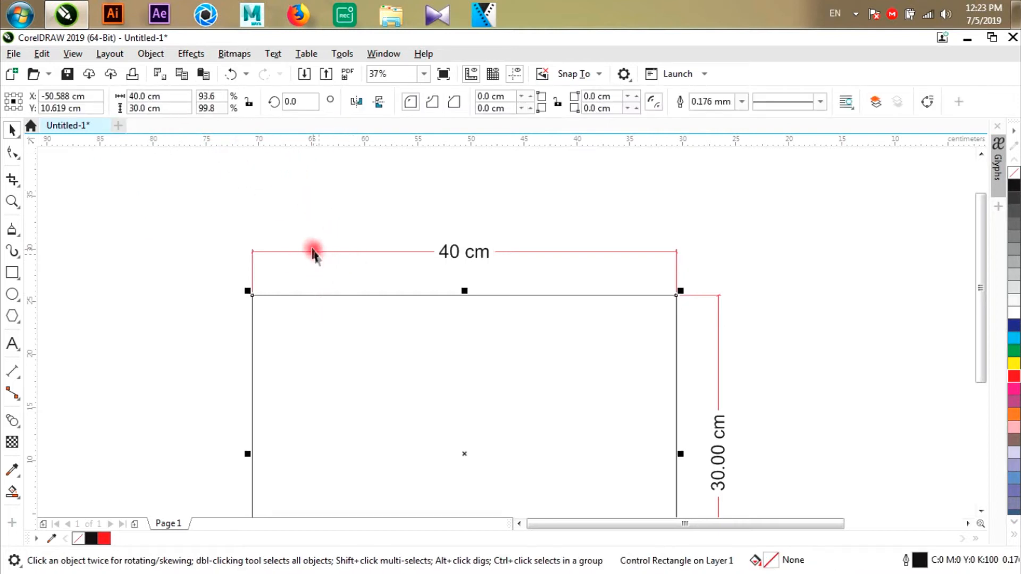
{"action": "left_click", "coordinate": [303, 254]}
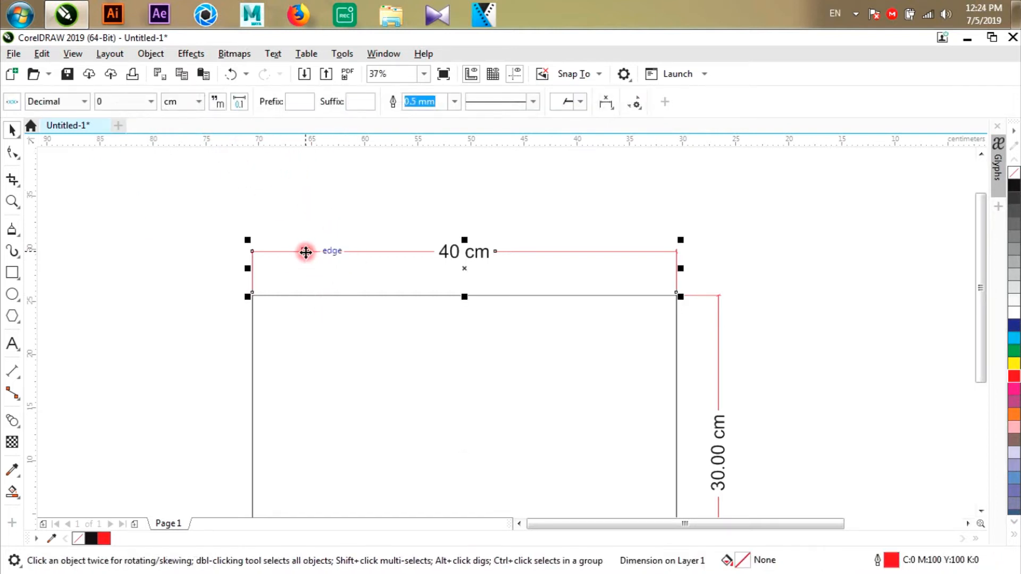
{"action": "left_click", "coordinate": [149, 101]}
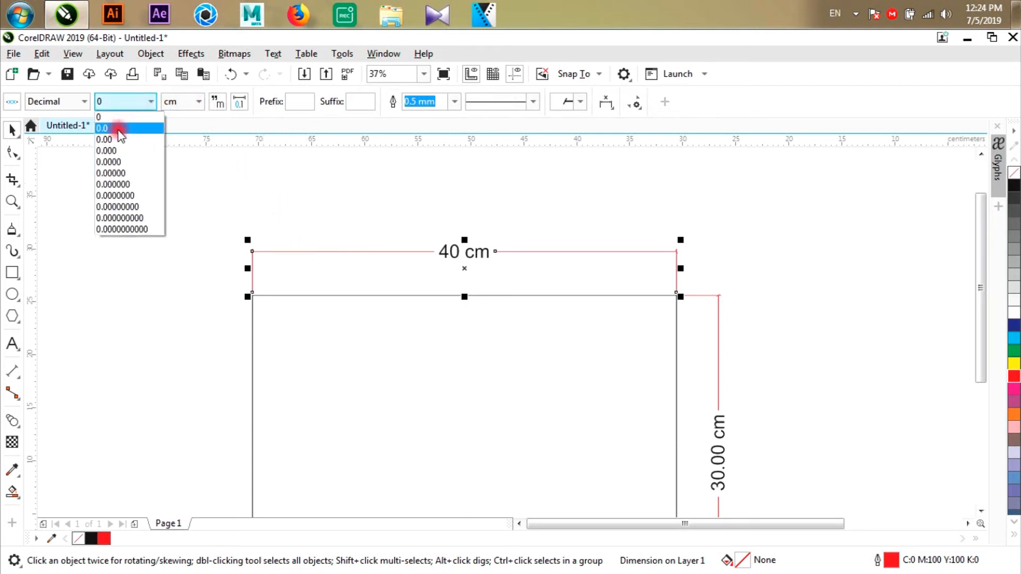
{"action": "left_click", "coordinate": [343, 196]}
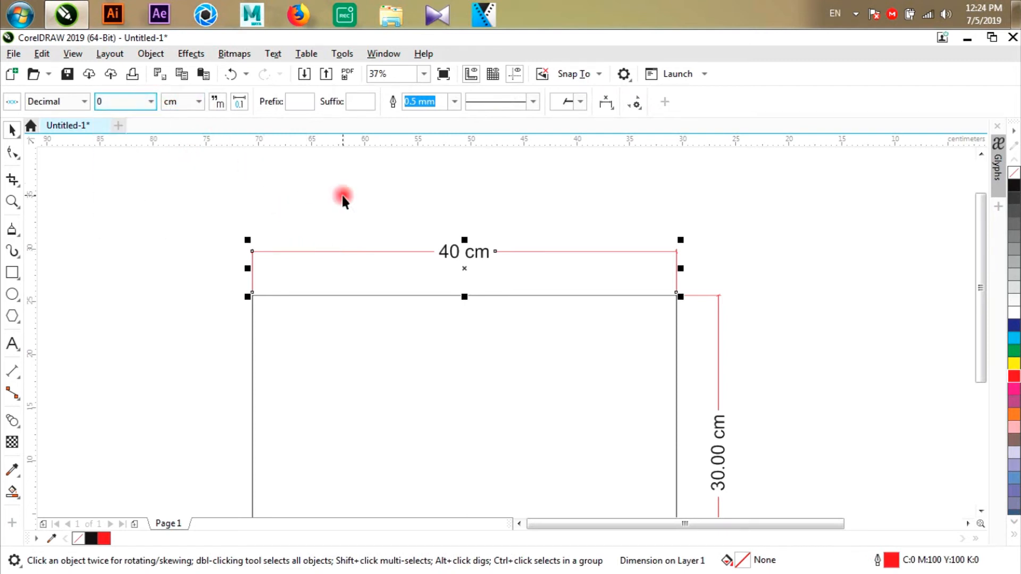
- Set the rectangle's width to 40.2 cm
{"action": "left_click", "coordinate": [340, 301]}
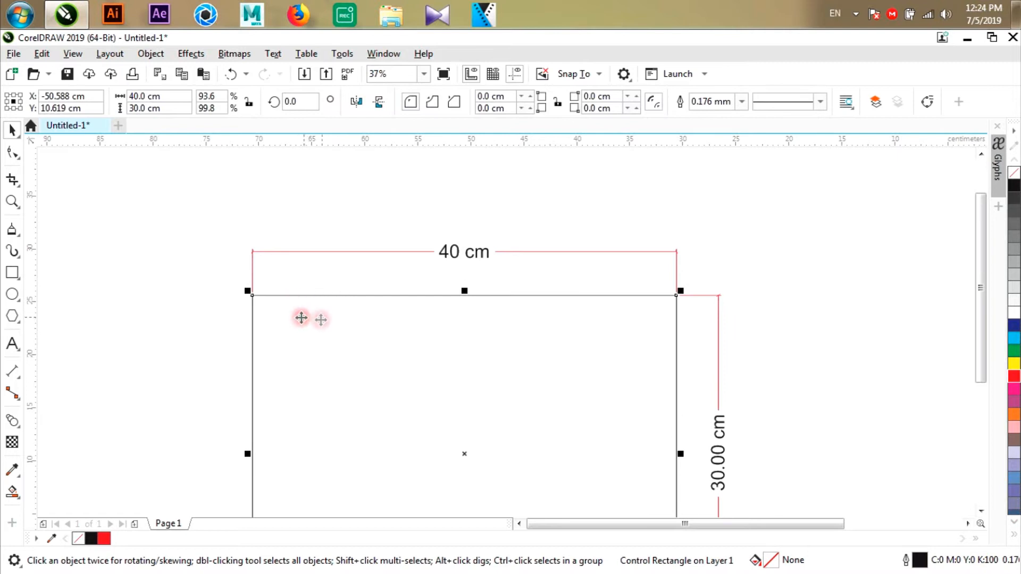
{"action": "left_click", "coordinate": [156, 108]}
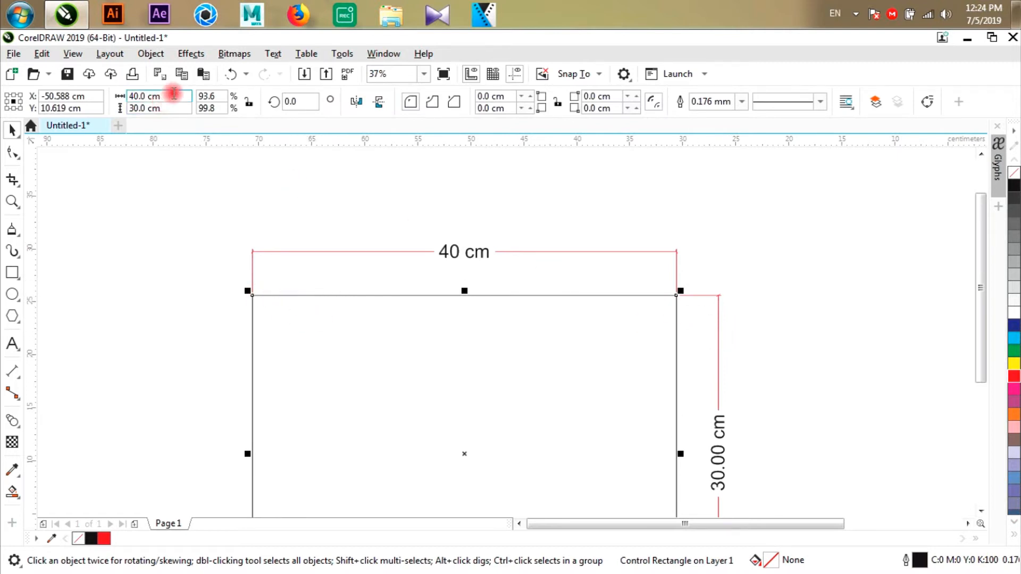
{"action": "left_click", "coordinate": [192, 231]}
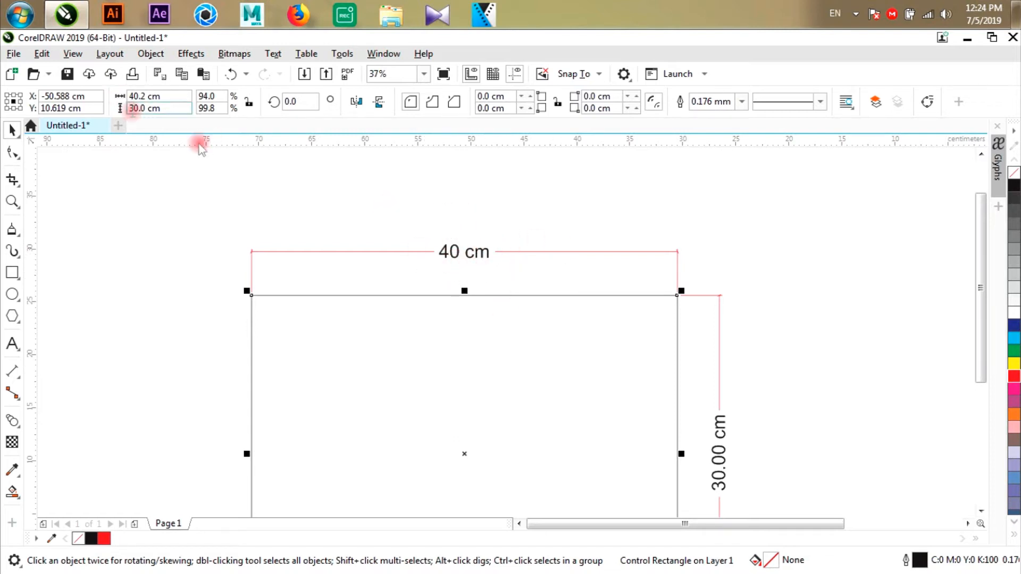
- Try one decimal place (0.0) on the width dimension, and settle on two decimal places (0.00)
{"action": "left_click", "coordinate": [399, 253]}
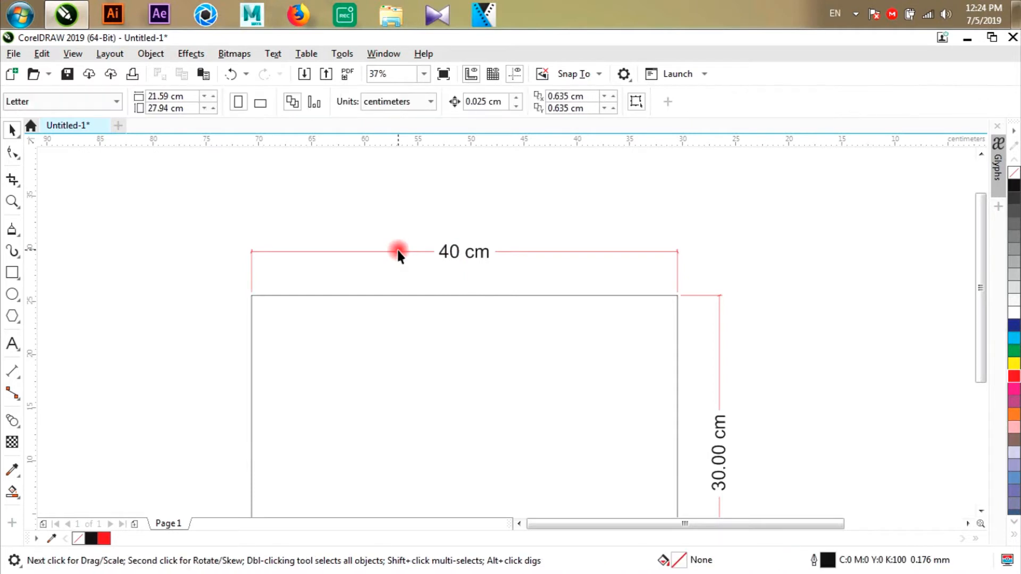
{"action": "left_click", "coordinate": [130, 101]}
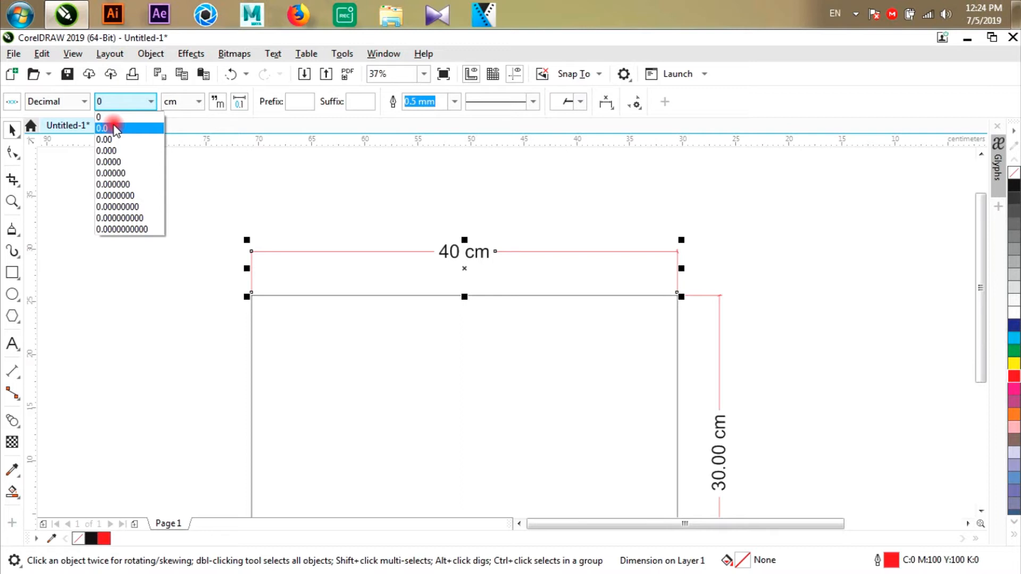
{"action": "left_click", "coordinate": [114, 128]}
{"action": "left_click", "coordinate": [112, 101]}
{"action": "left_click", "coordinate": [106, 139]}
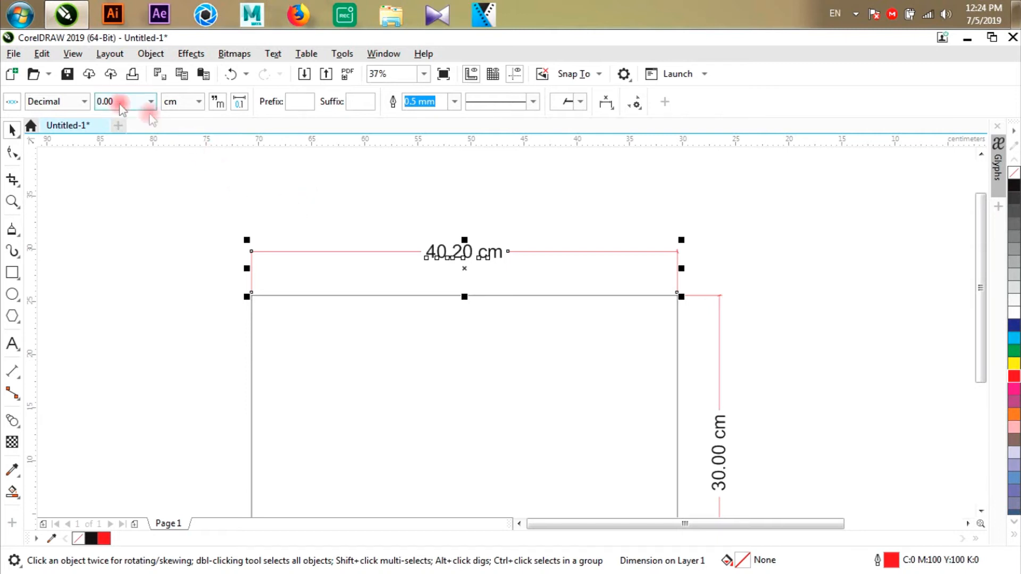
- Set the rectangle's width to 40.0 cm
{"action": "left_click", "coordinate": [298, 322]}
{"action": "left_click", "coordinate": [170, 109]}
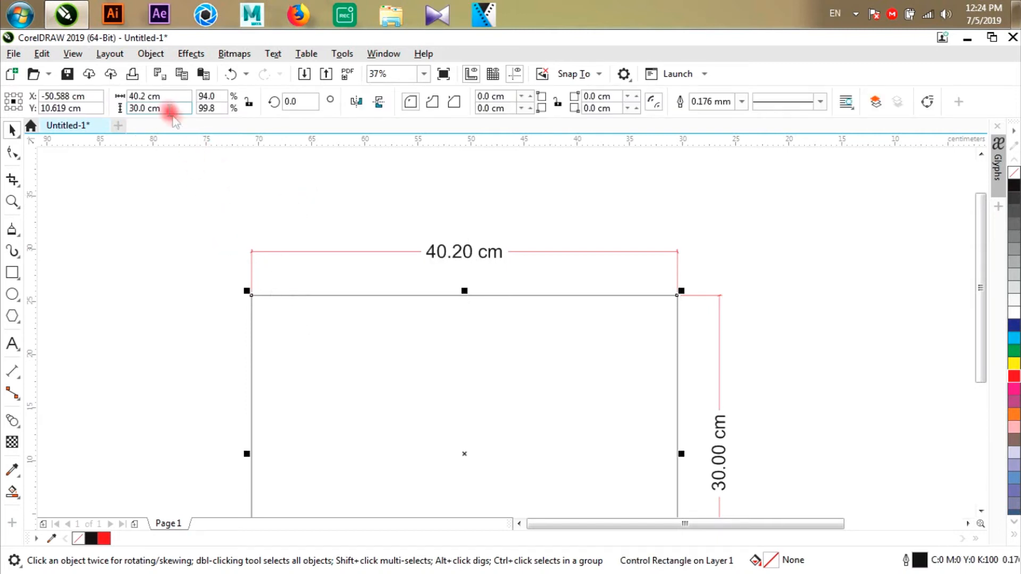
{"action": "left_click", "coordinate": [166, 99]}
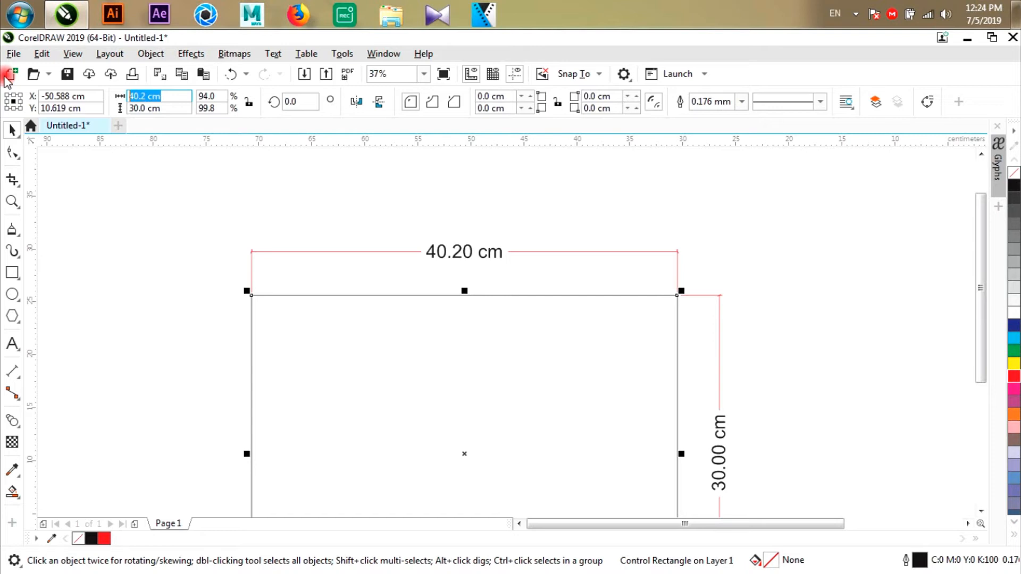
{"action": "key", "text": "Return"}
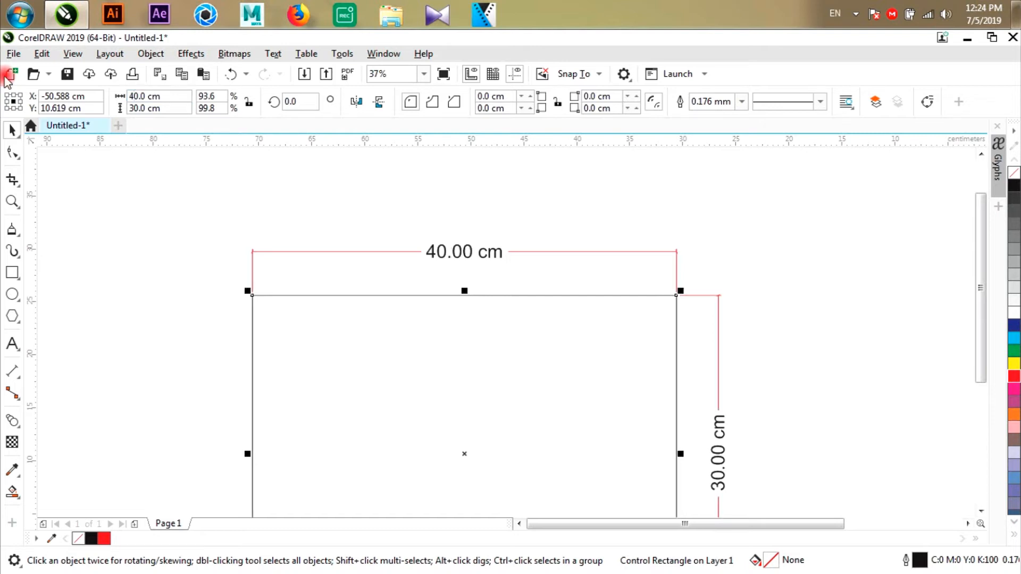
- Set the width dimension's precision to whole numbers (0) and deselect it
{"action": "left_click", "coordinate": [251, 266]}
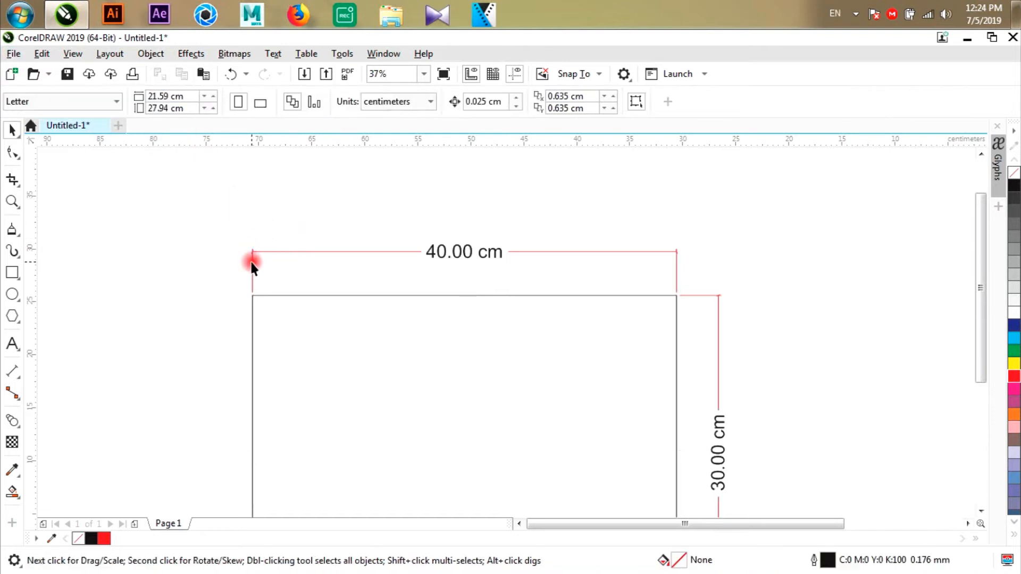
{"action": "left_click", "coordinate": [124, 105]}
{"action": "left_click", "coordinate": [123, 117]}
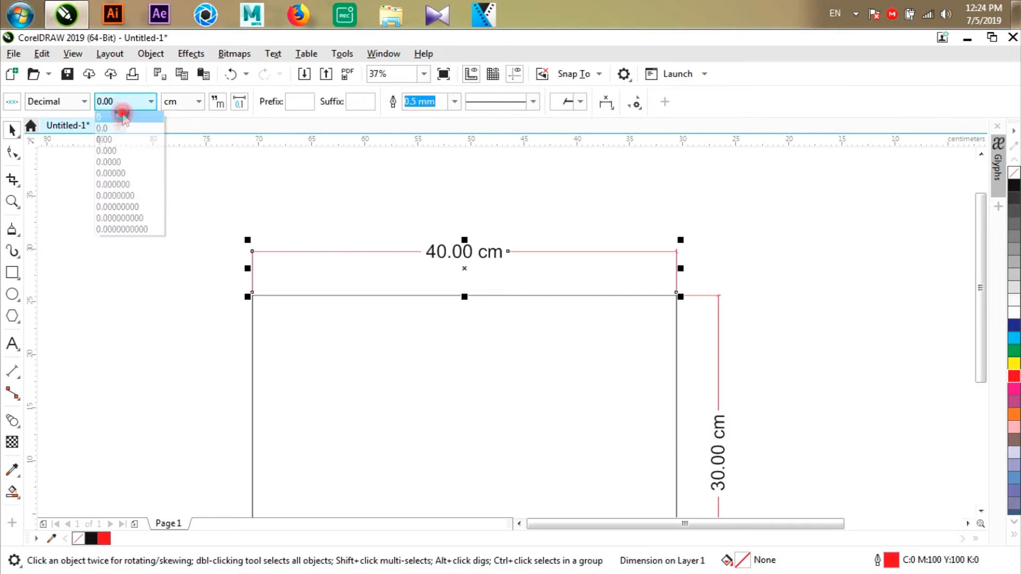
{"action": "left_click", "coordinate": [325, 197]}
- Try in, inches, mm and millimeters as the width dimension's units, and settle on cm
{"action": "left_click", "coordinate": [330, 279]}
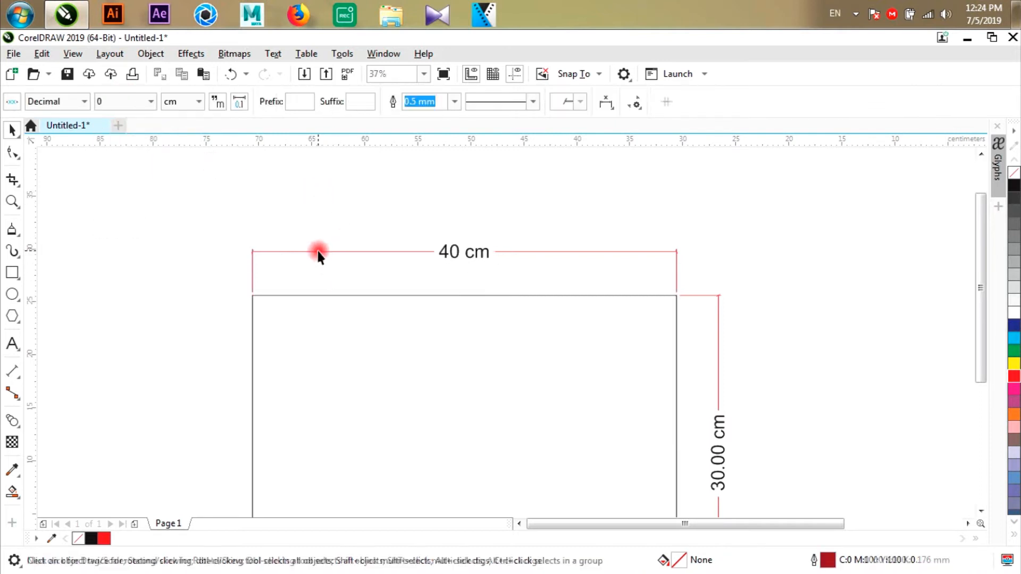
{"action": "left_click", "coordinate": [183, 103]}
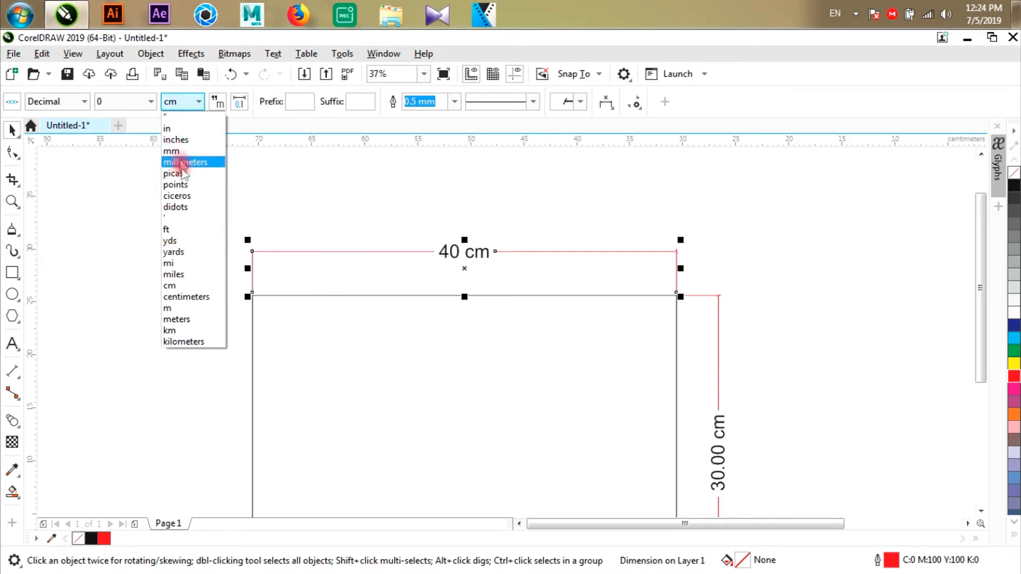
{"action": "left_click", "coordinate": [168, 129]}
{"action": "left_click", "coordinate": [178, 103]}
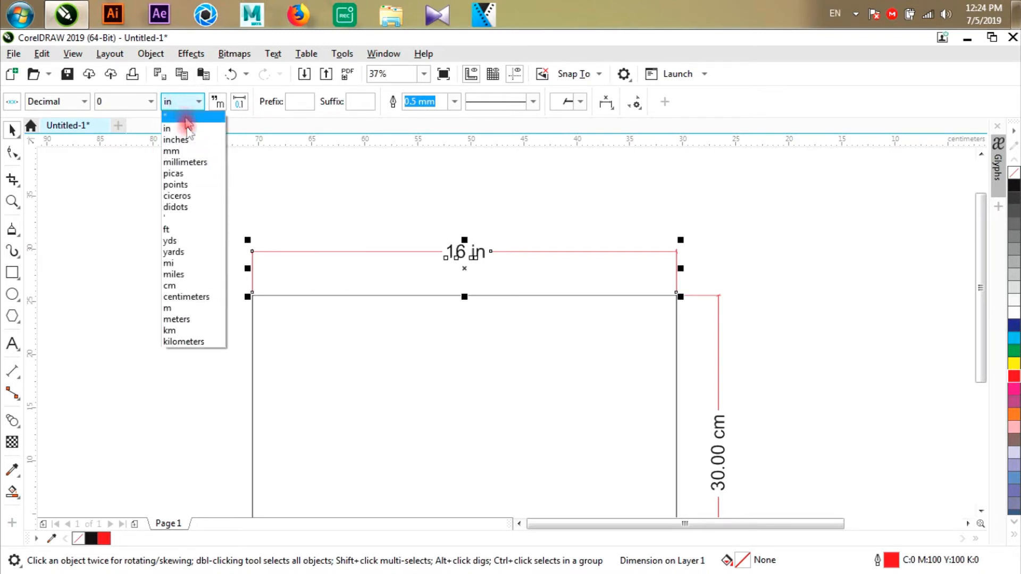
{"action": "left_click", "coordinate": [189, 139]}
{"action": "left_click", "coordinate": [189, 101]}
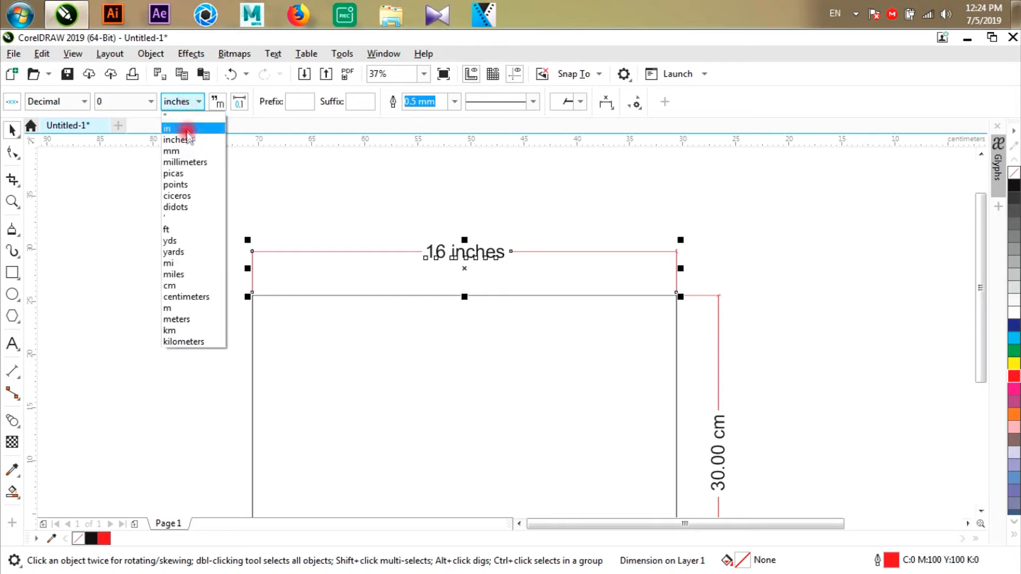
{"action": "left_click", "coordinate": [171, 151]}
{"action": "left_click", "coordinate": [180, 101]}
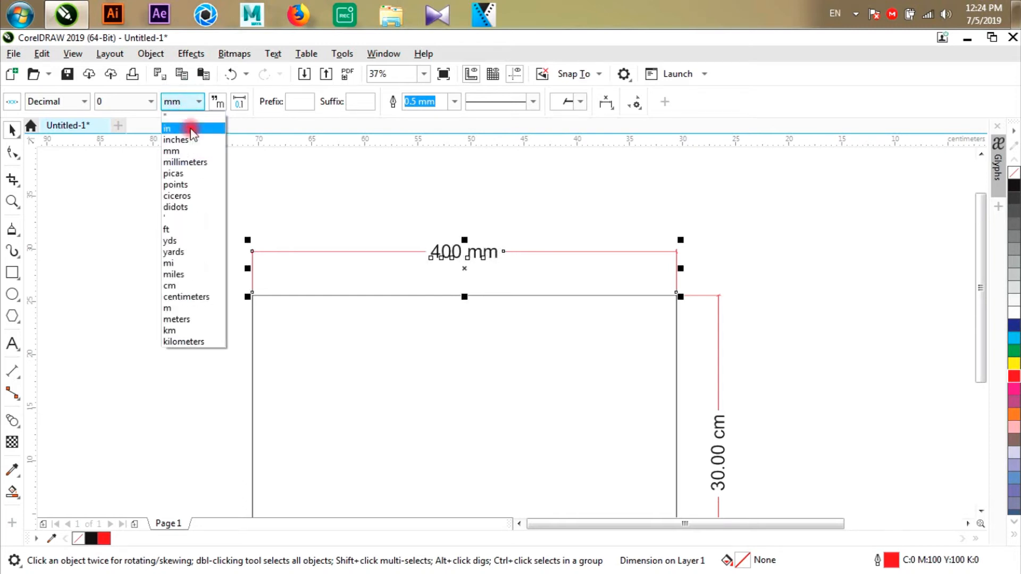
{"action": "left_click", "coordinate": [192, 162]}
{"action": "left_click", "coordinate": [180, 101]}
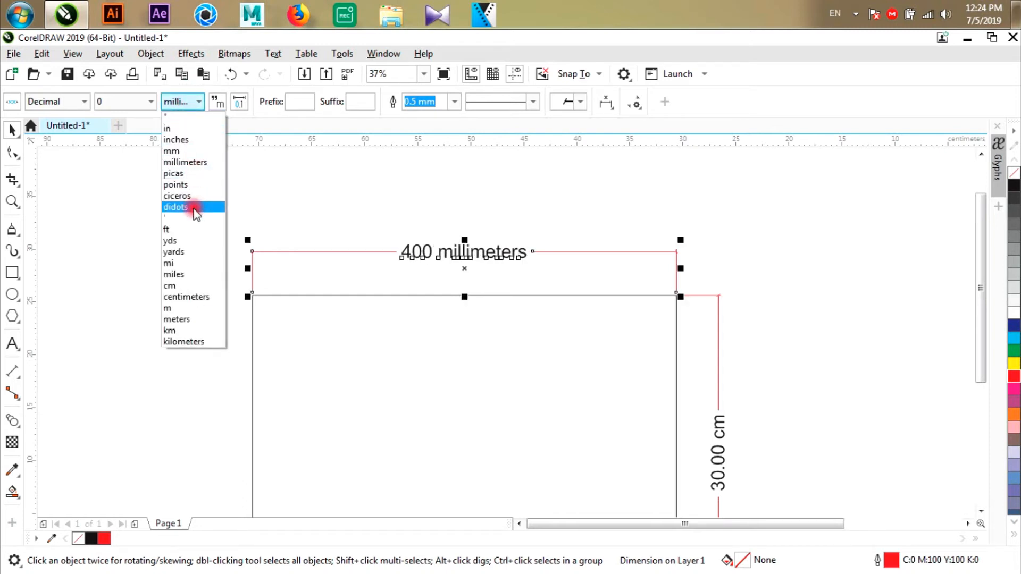
{"action": "left_click", "coordinate": [180, 286]}
{"action": "left_click", "coordinate": [446, 211]}
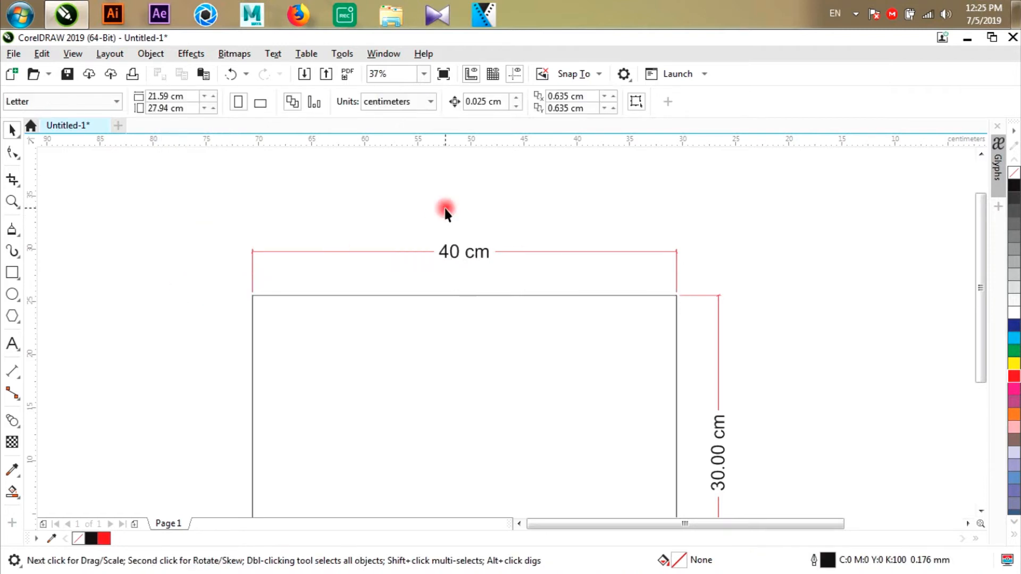
- Try hiding the units on the width dimension's label, and turn their display back on
{"action": "left_click", "coordinate": [358, 254]}
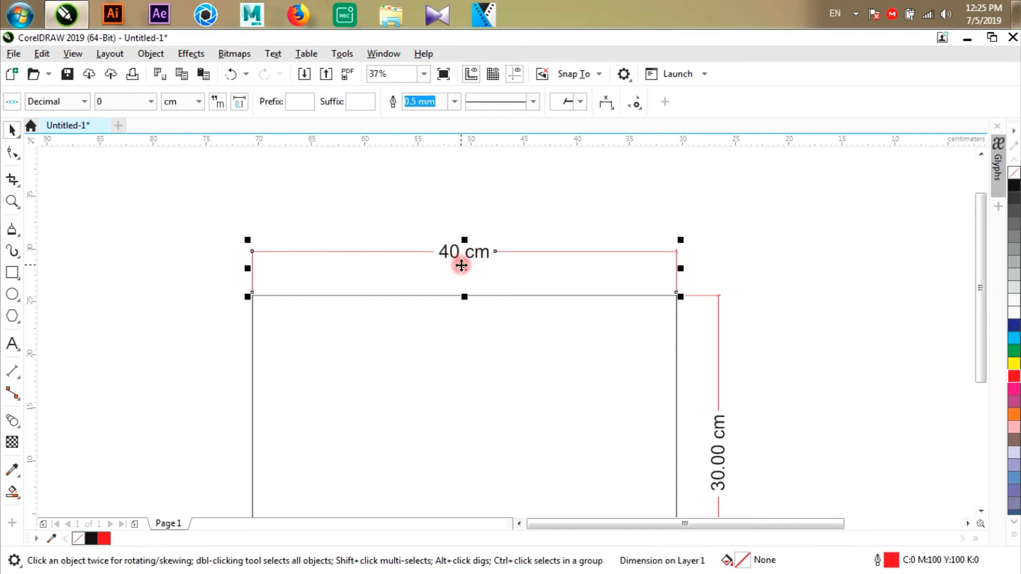
{"action": "left_click", "coordinate": [218, 101]}
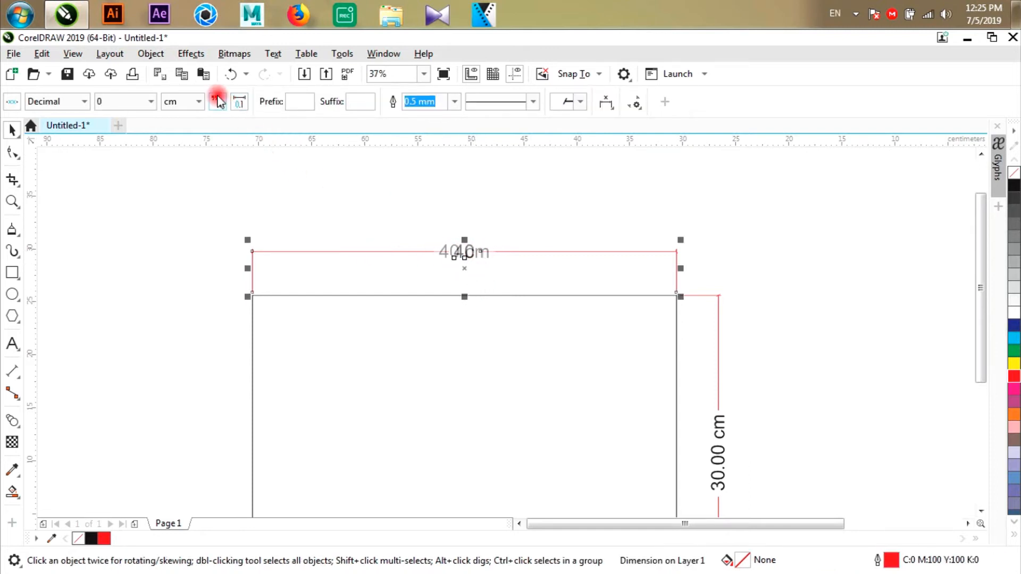
{"action": "left_click", "coordinate": [219, 104]}
{"action": "left_click", "coordinate": [226, 103]}
{"action": "left_click", "coordinate": [218, 102]}
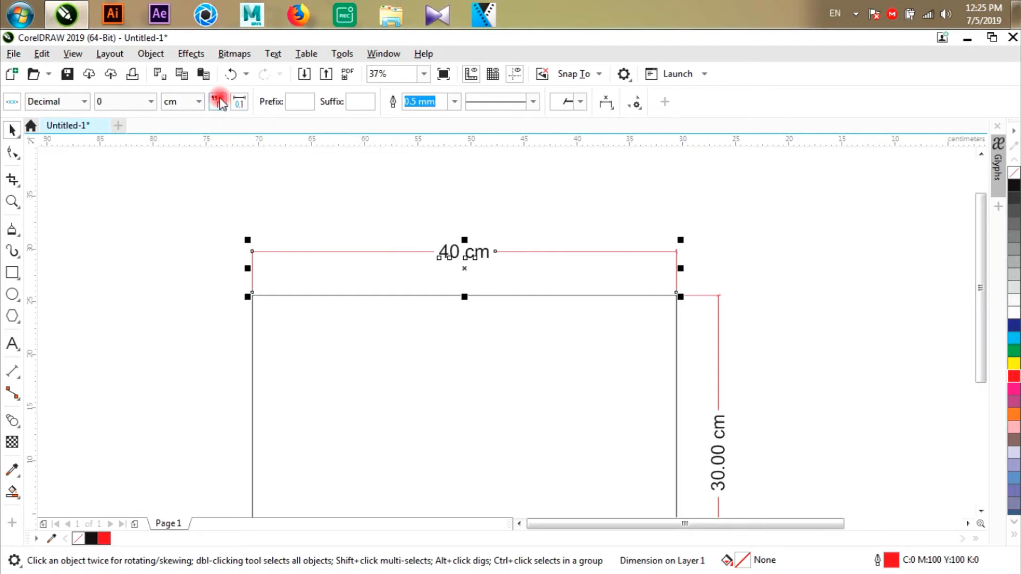
{"action": "left_click", "coordinate": [219, 102]}
{"action": "left_click", "coordinate": [410, 221]}
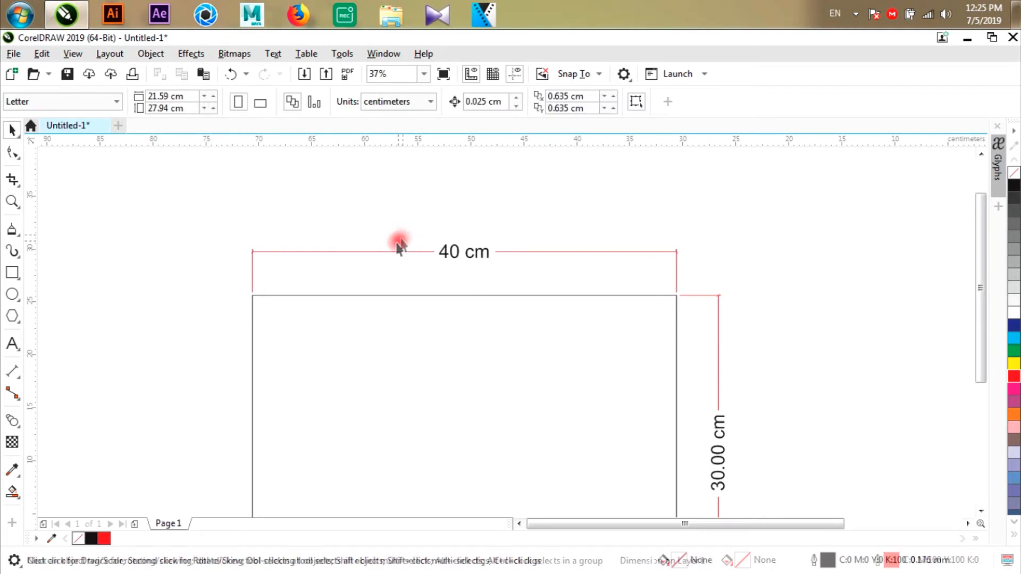
- Try the width dimension's text above, through and below its dimension line
{"action": "left_click", "coordinate": [382, 253]}
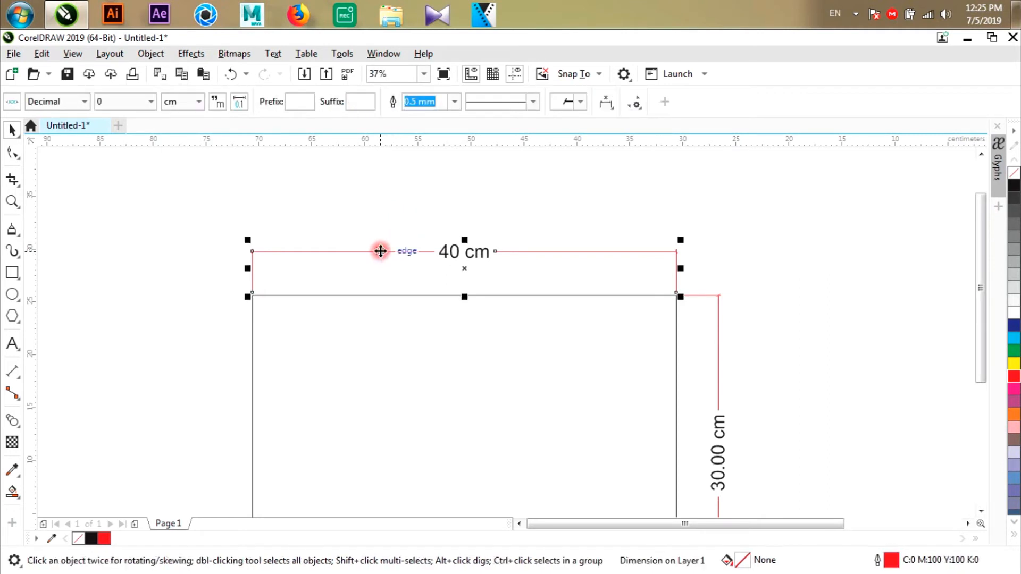
{"action": "left_click", "coordinate": [607, 101]}
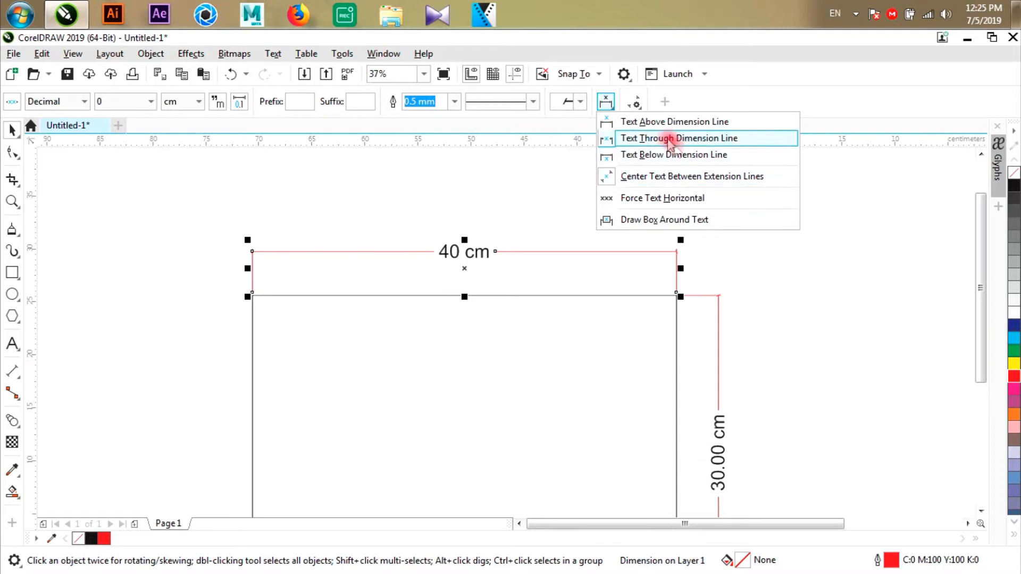
{"action": "left_click", "coordinate": [655, 126]}
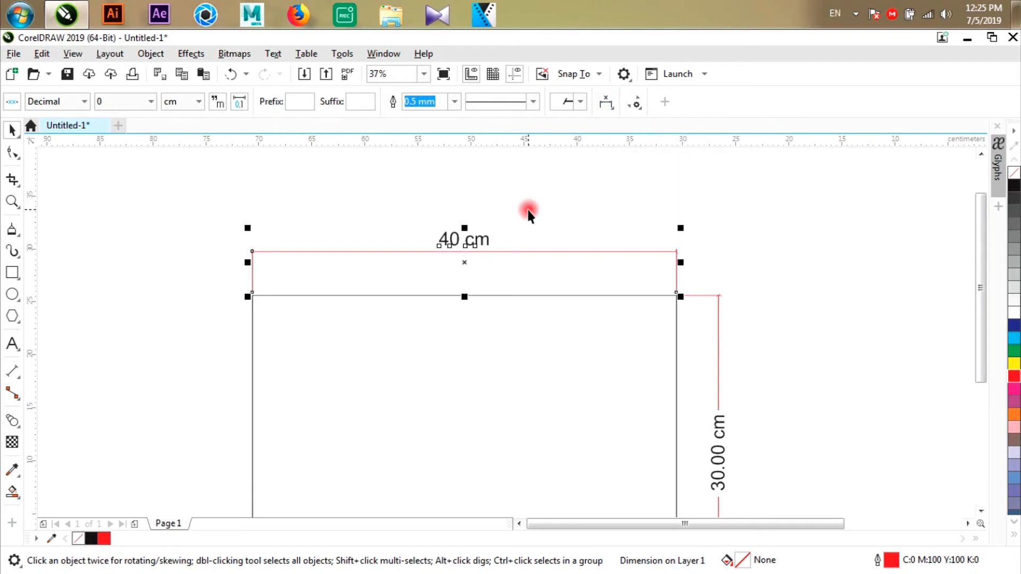
{"action": "left_click", "coordinate": [607, 103]}
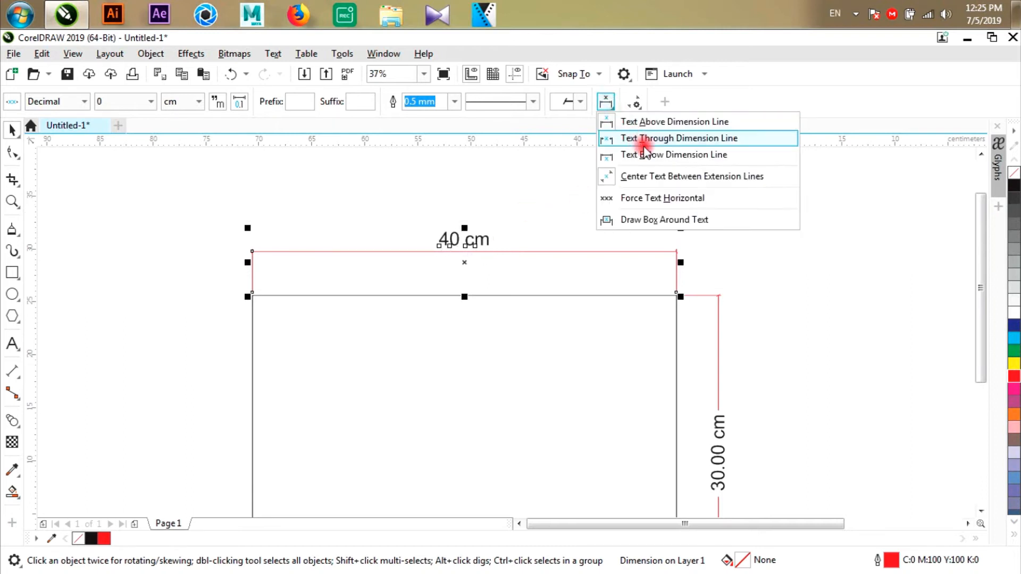
{"action": "left_click", "coordinate": [628, 138]}
{"action": "left_click", "coordinate": [604, 102]}
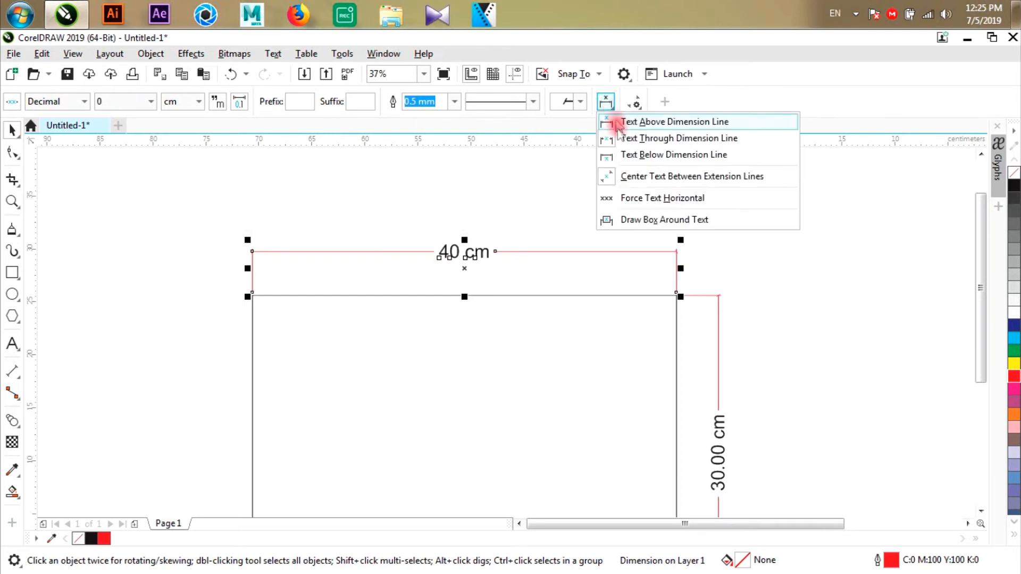
{"action": "left_click", "coordinate": [617, 155]}
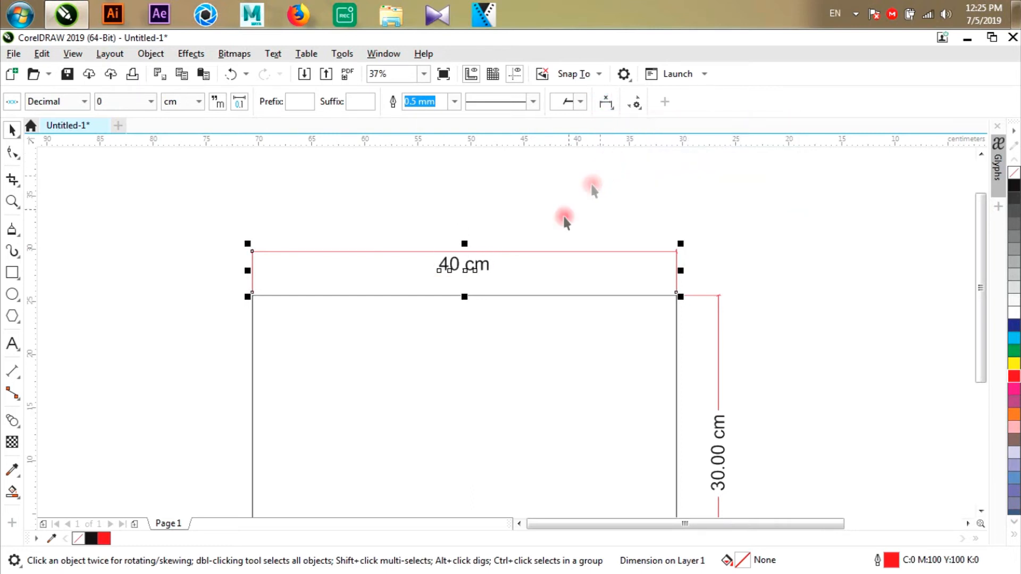
- Force the width dimension's text horizontal and place it through the dimension line
{"action": "left_click", "coordinate": [606, 101]}
{"action": "left_click", "coordinate": [615, 200]}
{"action": "scroll", "coordinate": [515, 155], "scroll_direction": "down", "scroll_amount": 2}
{"action": "scroll", "coordinate": [583, 214], "scroll_direction": "up", "scroll_amount": 2}
{"action": "left_click", "coordinate": [604, 101]}
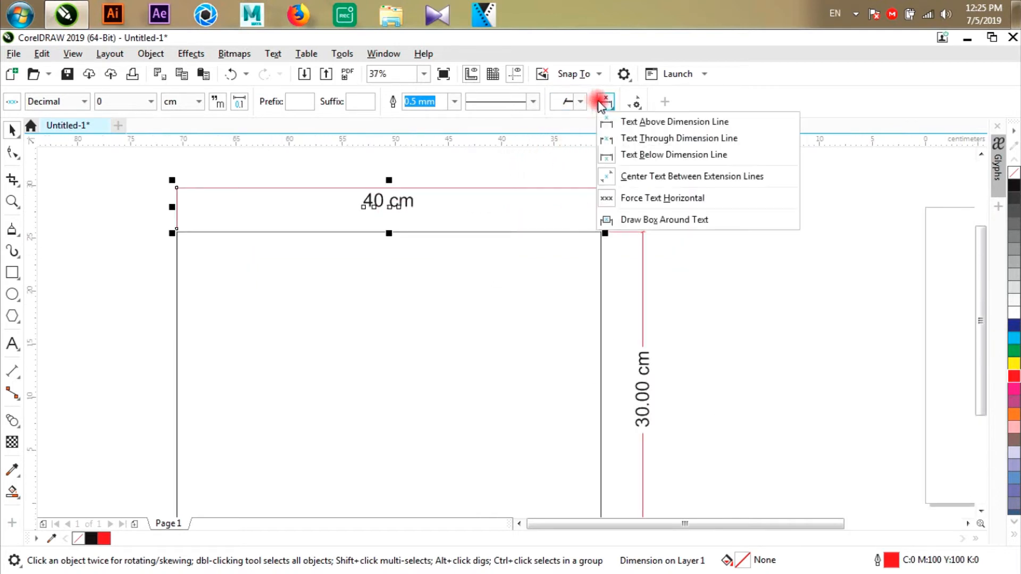
{"action": "left_click", "coordinate": [608, 139]}
- Set the height dimension's precision to whole numbers (0)
{"action": "left_click", "coordinate": [641, 272]}
{"action": "left_click", "coordinate": [121, 101]}
{"action": "left_click", "coordinate": [120, 117]}
- Try the height dimension's text above its dimension line, and return it to running through the line
{"action": "scroll", "coordinate": [654, 325], "scroll_direction": "down", "scroll_amount": 2}
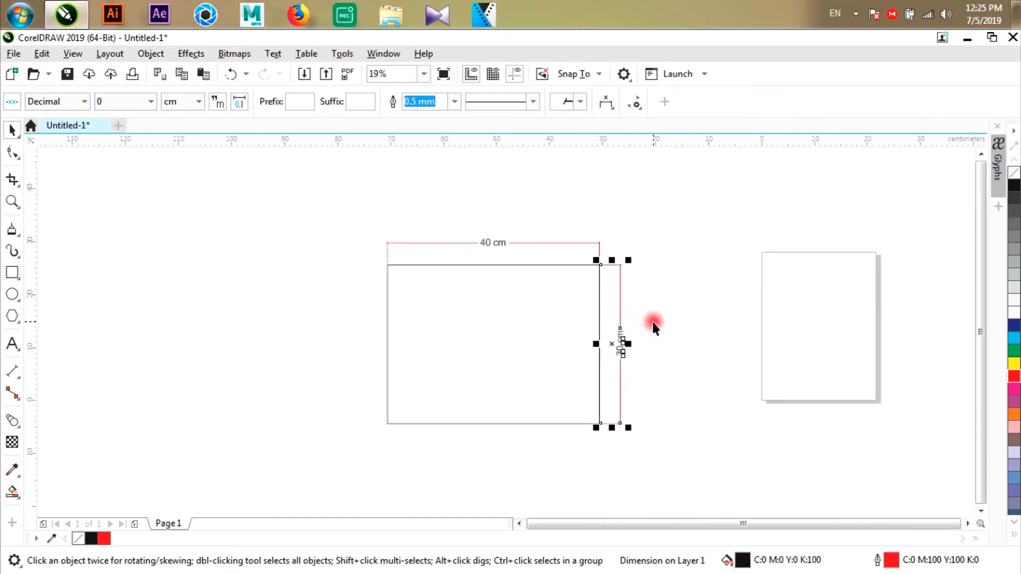
{"action": "scroll", "coordinate": [654, 325], "scroll_direction": "up", "scroll_amount": 2}
{"action": "left_click", "coordinate": [600, 104]}
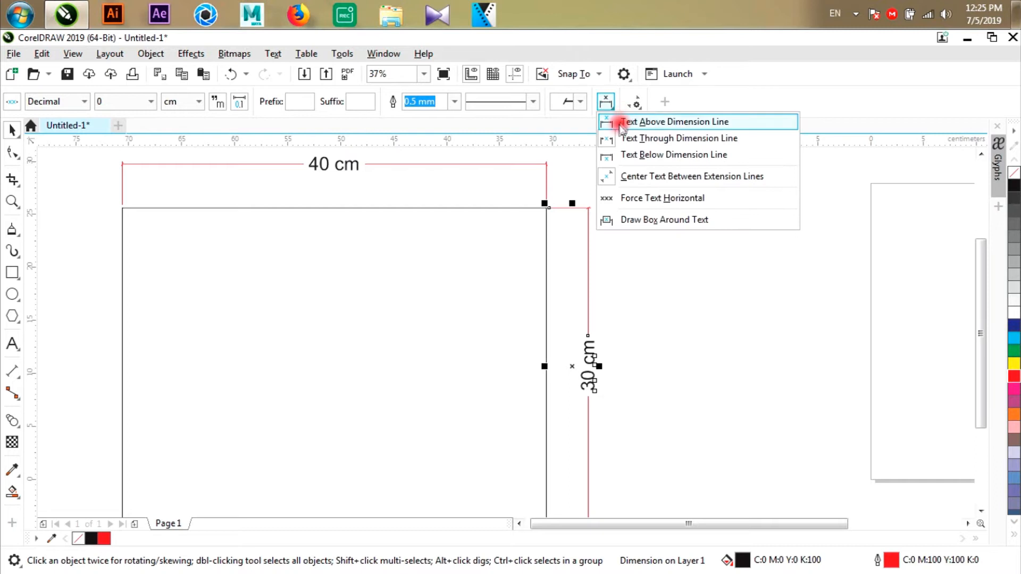
{"action": "left_click", "coordinate": [619, 128]}
{"action": "left_click", "coordinate": [605, 103]}
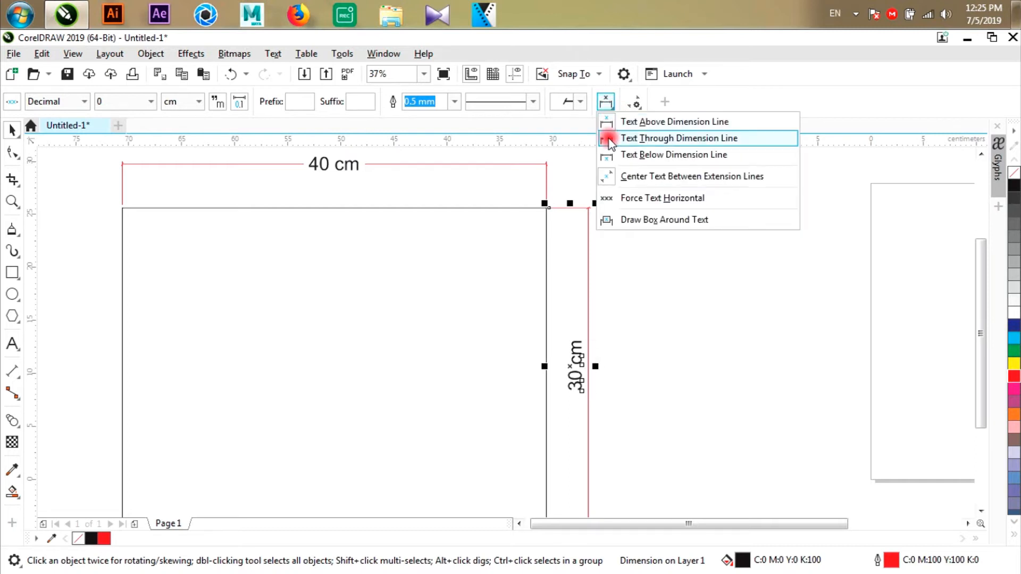
{"action": "left_click", "coordinate": [606, 138]}
- Force the height dimension's text horizontal and deselect the dimension
{"action": "left_click", "coordinate": [603, 102]}
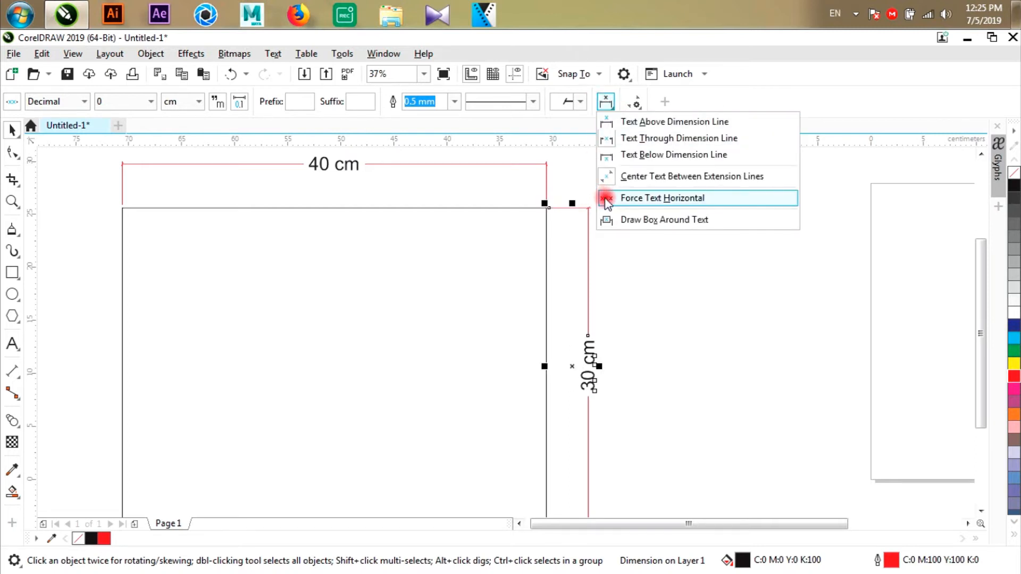
{"action": "left_click", "coordinate": [605, 198]}
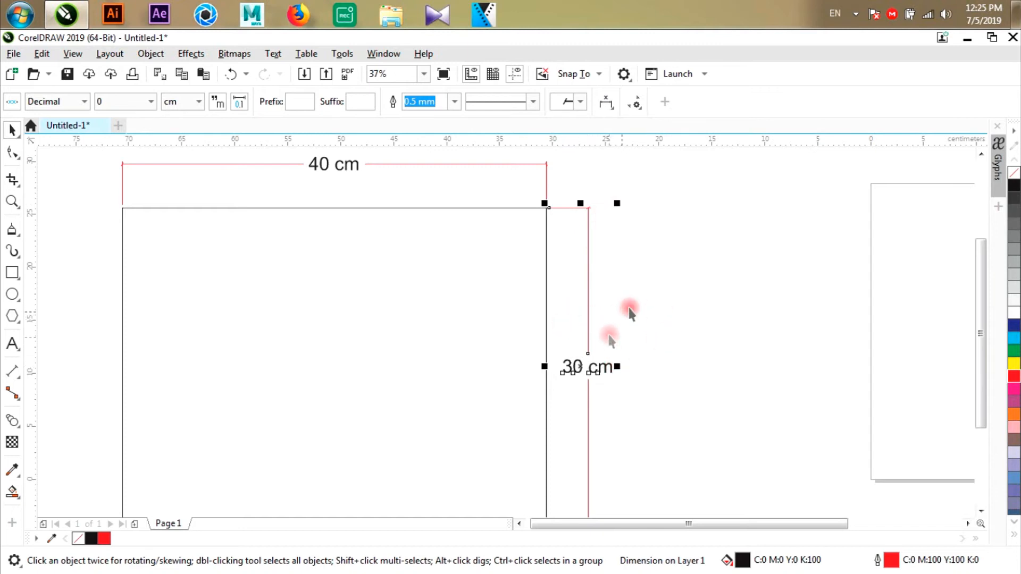
{"action": "scroll", "coordinate": [598, 302], "scroll_direction": "down", "scroll_amount": 2}
{"action": "left_click", "coordinate": [656, 292]}
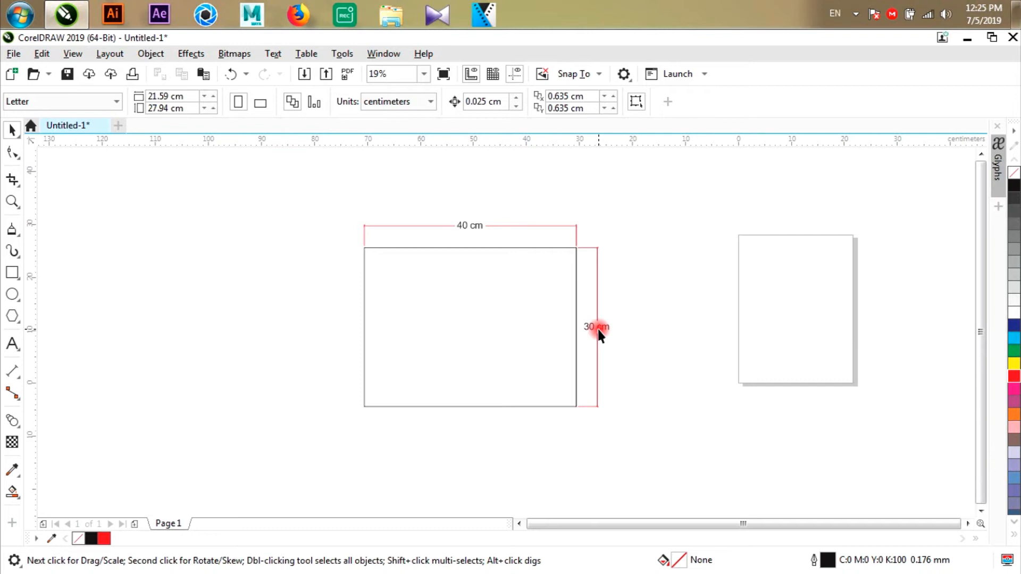
- Draw a box around the height dimension's text
{"action": "scroll", "coordinate": [598, 330], "scroll_direction": "up", "scroll_amount": 2}
{"action": "scroll", "coordinate": [580, 327], "scroll_direction": "down", "scroll_amount": 2}
{"action": "scroll", "coordinate": [585, 300], "scroll_direction": "up", "scroll_amount": 2}
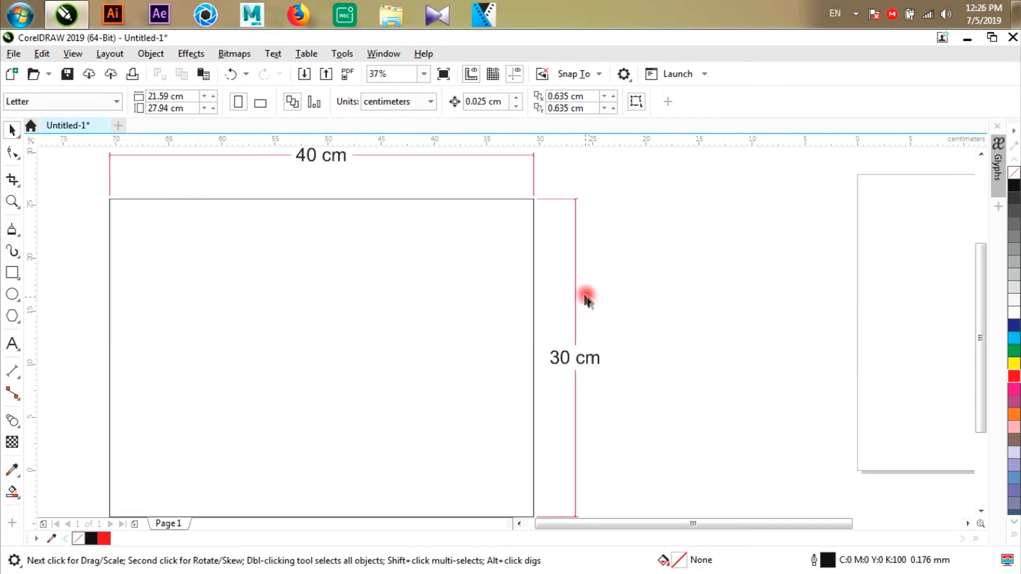
{"action": "left_click", "coordinate": [575, 292]}
{"action": "left_click", "coordinate": [606, 102]}
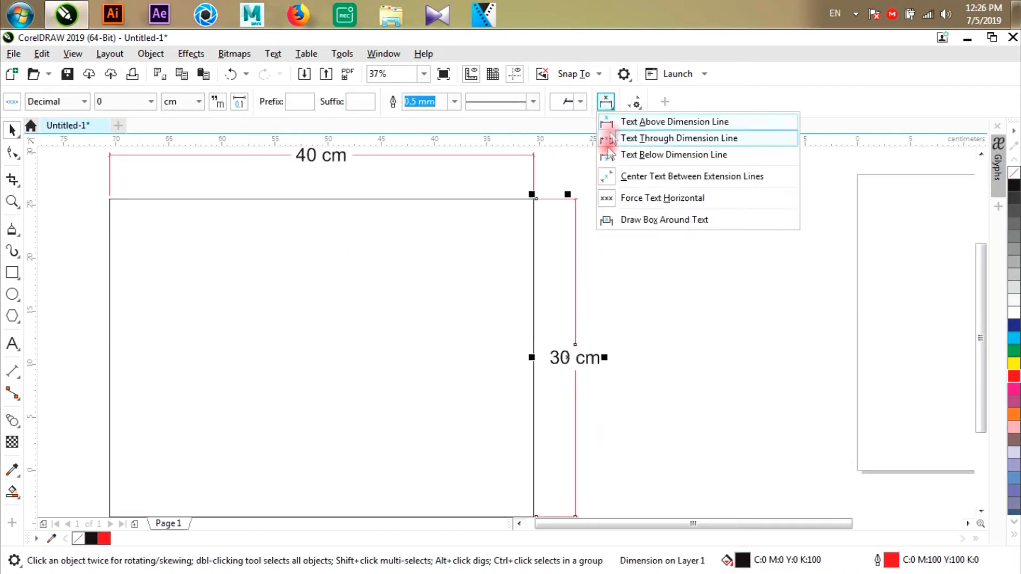
{"action": "left_click", "coordinate": [629, 273]}
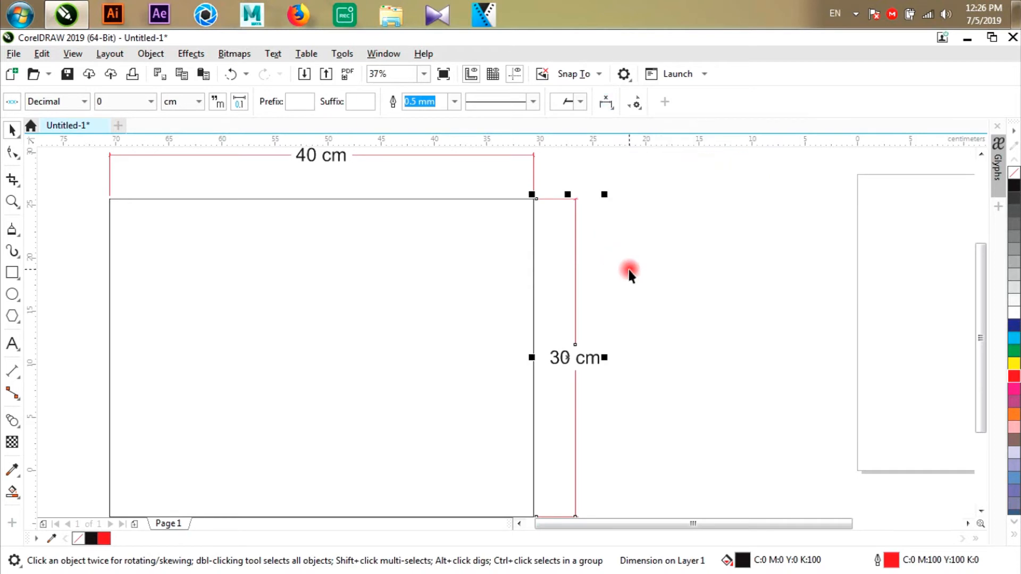
{"action": "scroll", "coordinate": [630, 271], "scroll_direction": "down", "scroll_amount": 2}
{"action": "left_click", "coordinate": [606, 102]}
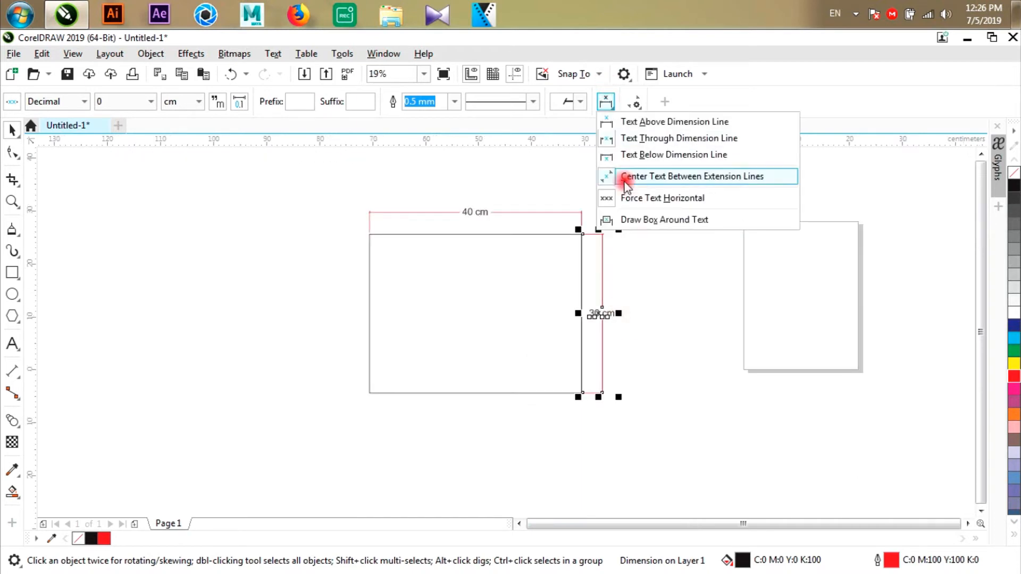
{"action": "left_click", "coordinate": [632, 218]}
- Remove the black fill from the height dimension's text box and deselect it
{"action": "scroll", "coordinate": [616, 328], "scroll_direction": "up", "scroll_amount": 1}
{"action": "left_click", "coordinate": [631, 321]}
{"action": "scroll", "coordinate": [607, 302], "scroll_direction": "up", "scroll_amount": 2}
{"action": "left_click", "coordinate": [608, 297]}
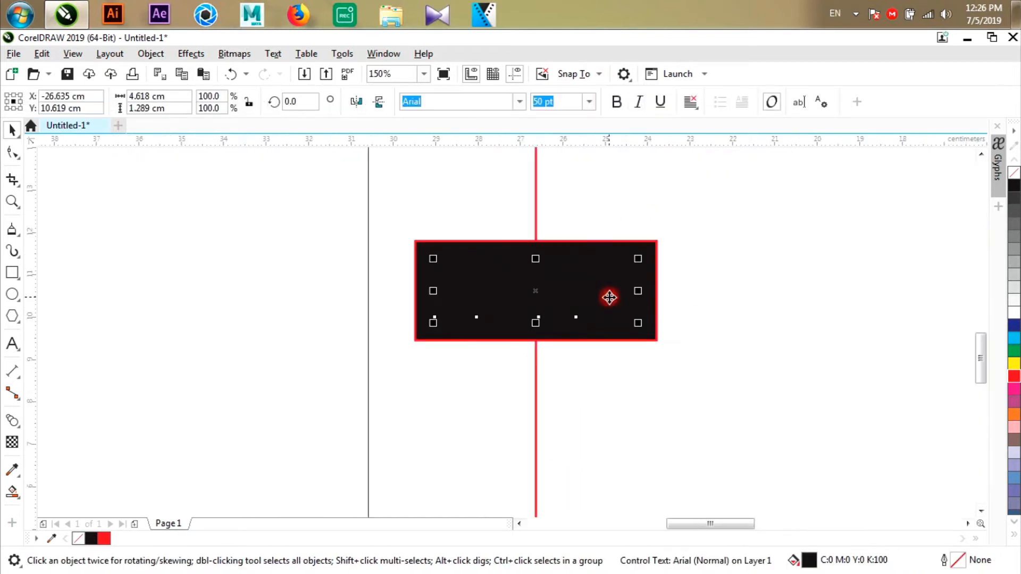
{"action": "left_click", "coordinate": [646, 243]}
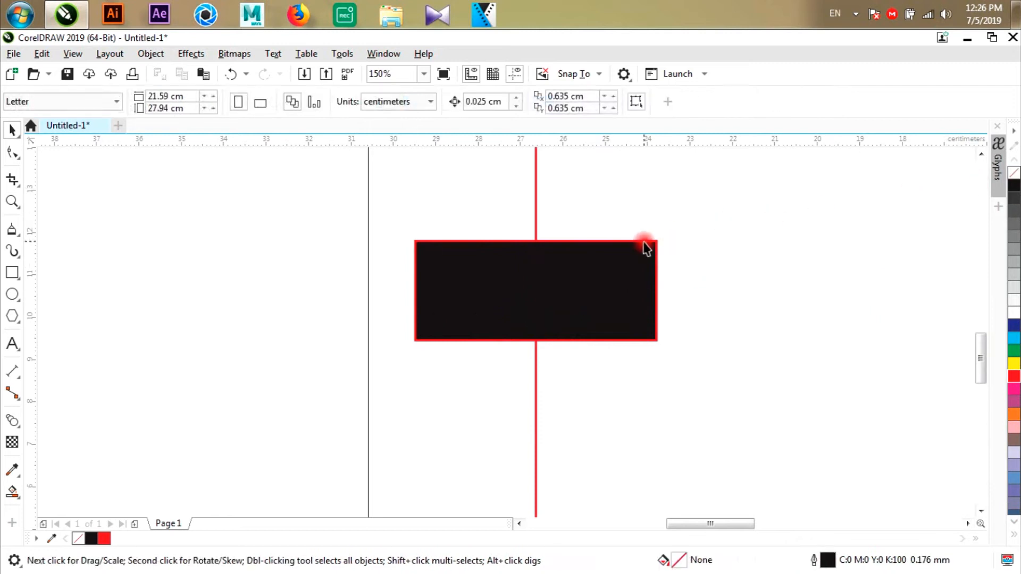
{"action": "left_click", "coordinate": [1013, 173]}
{"action": "left_click", "coordinate": [757, 274]}
{"action": "scroll", "coordinate": [709, 290], "scroll_direction": "down", "scroll_amount": 2}
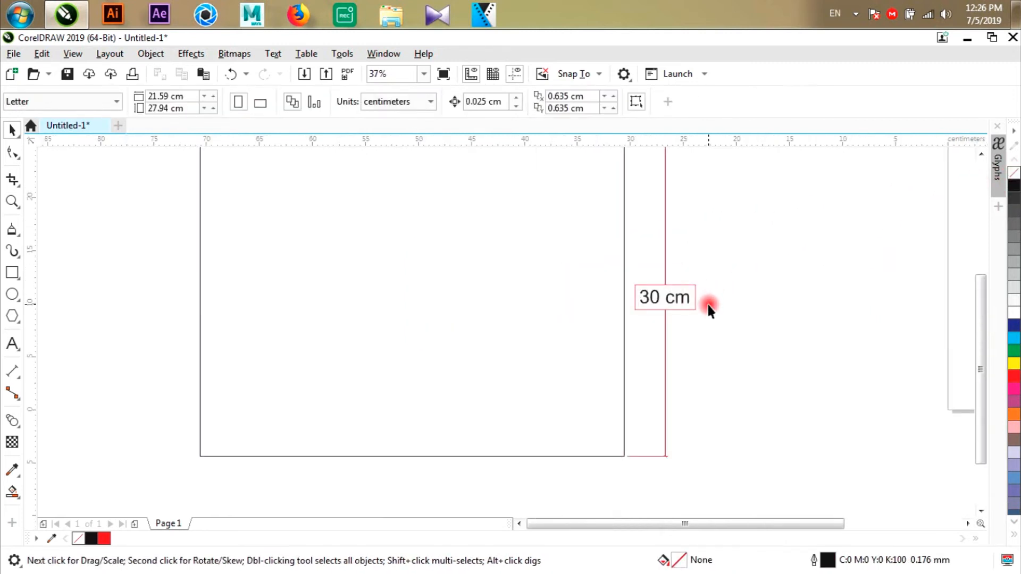
- Set the height dimension's text to run through its line, remove the box around the text, and deselect the dimension
{"action": "left_click", "coordinate": [665, 229]}
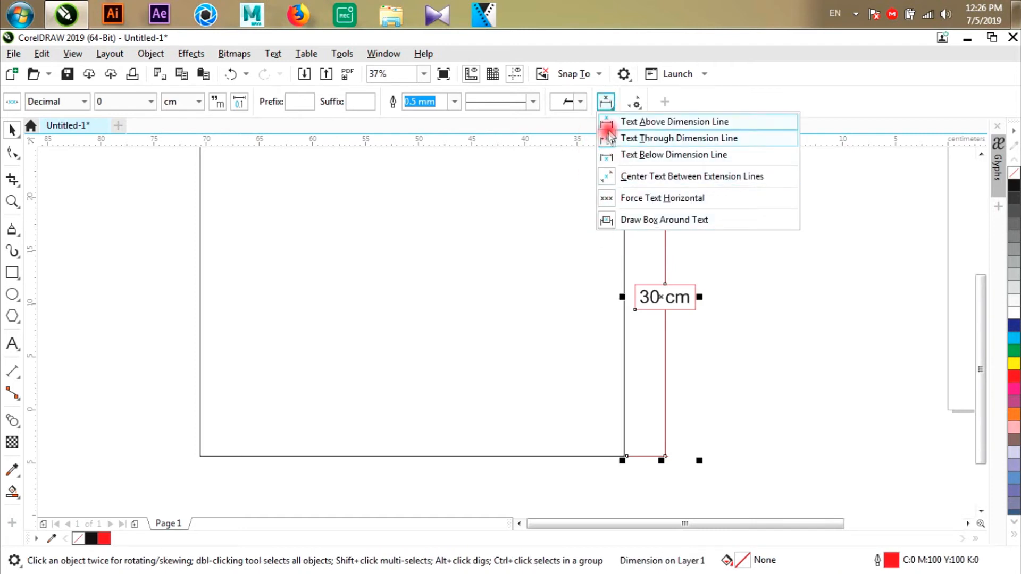
{"action": "left_click", "coordinate": [607, 139]}
{"action": "left_click", "coordinate": [699, 295]}
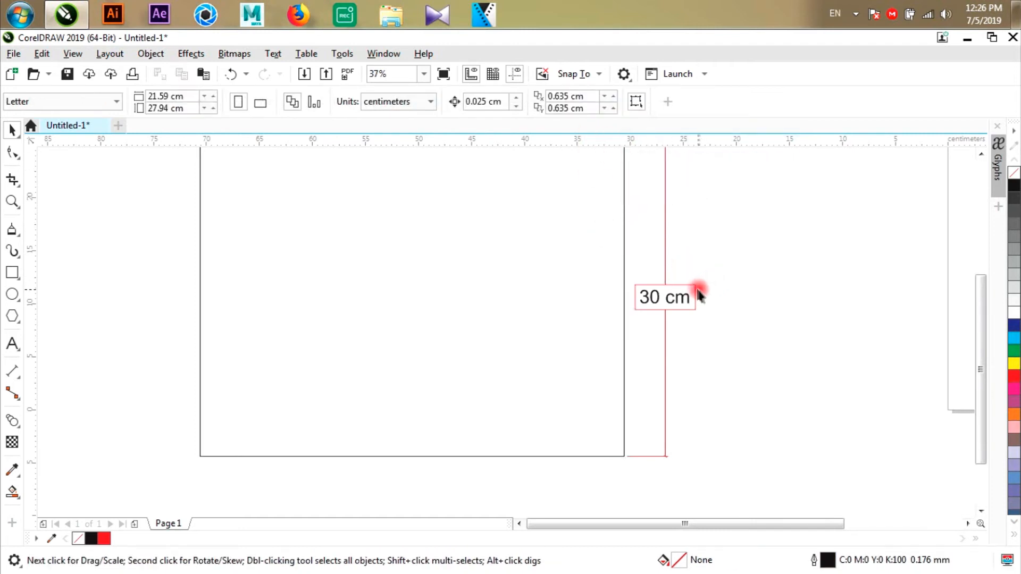
{"action": "left_click", "coordinate": [669, 261]}
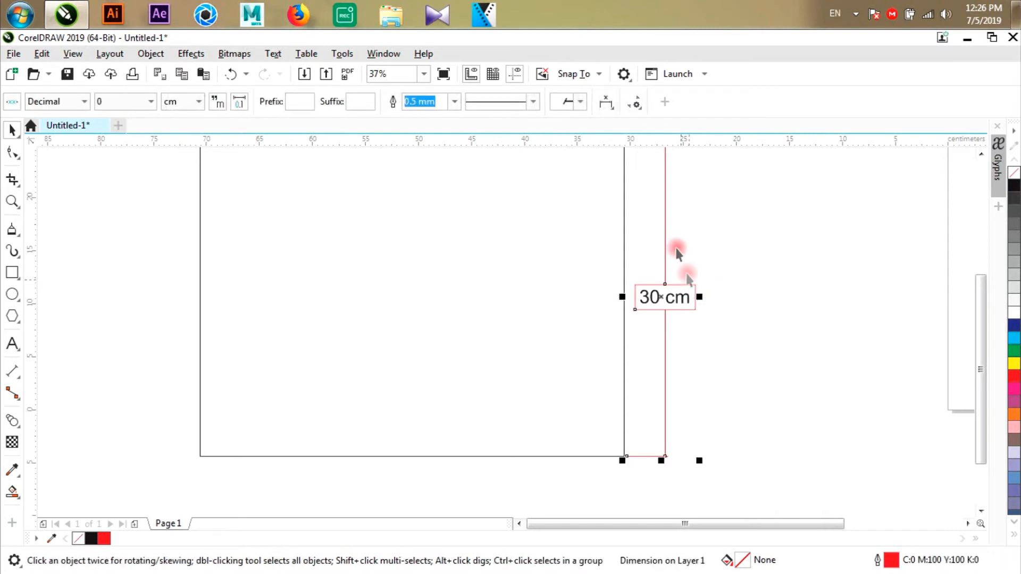
{"action": "left_click", "coordinate": [607, 103]}
{"action": "left_click", "coordinate": [606, 217]}
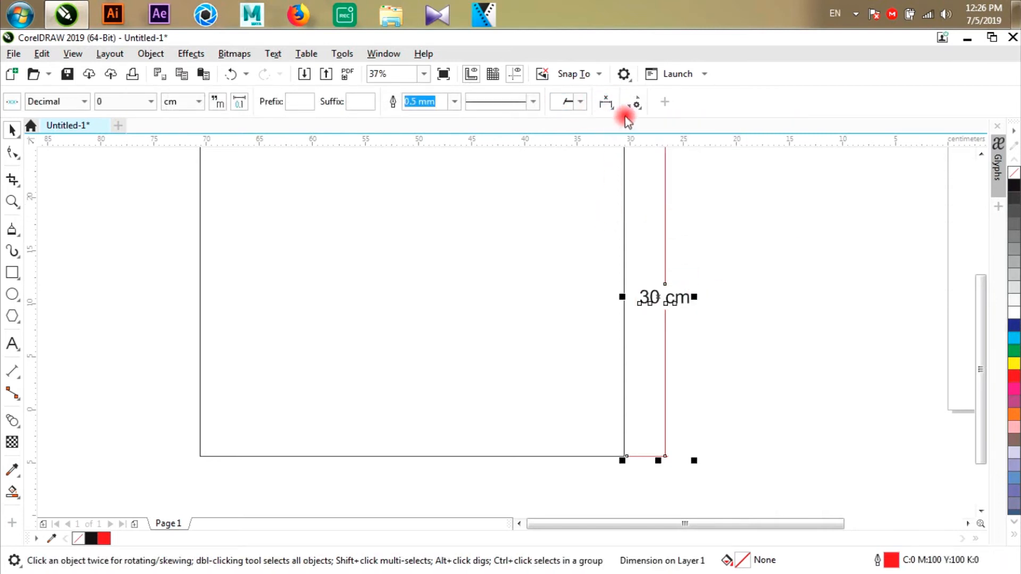
{"action": "left_click", "coordinate": [643, 294]}
{"action": "scroll", "coordinate": [647, 213], "scroll_direction": "down", "scroll_amount": 1}
{"action": "scroll", "coordinate": [638, 213], "scroll_direction": "up", "scroll_amount": 1}
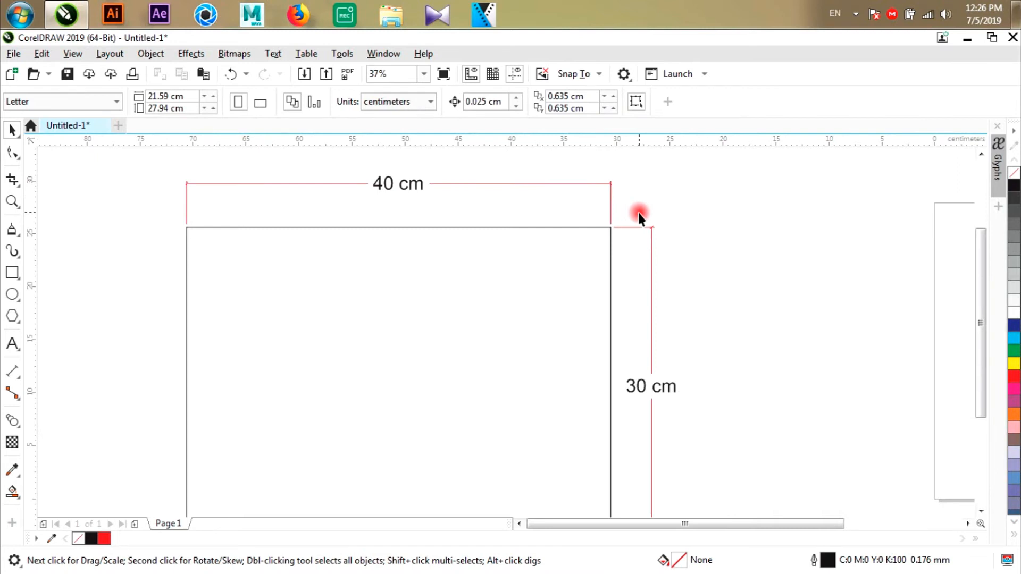
- Stretch the height dimension farther out from the rectangle, and pull it back to about 6 cm from the edge
{"action": "left_click", "coordinate": [627, 228]}
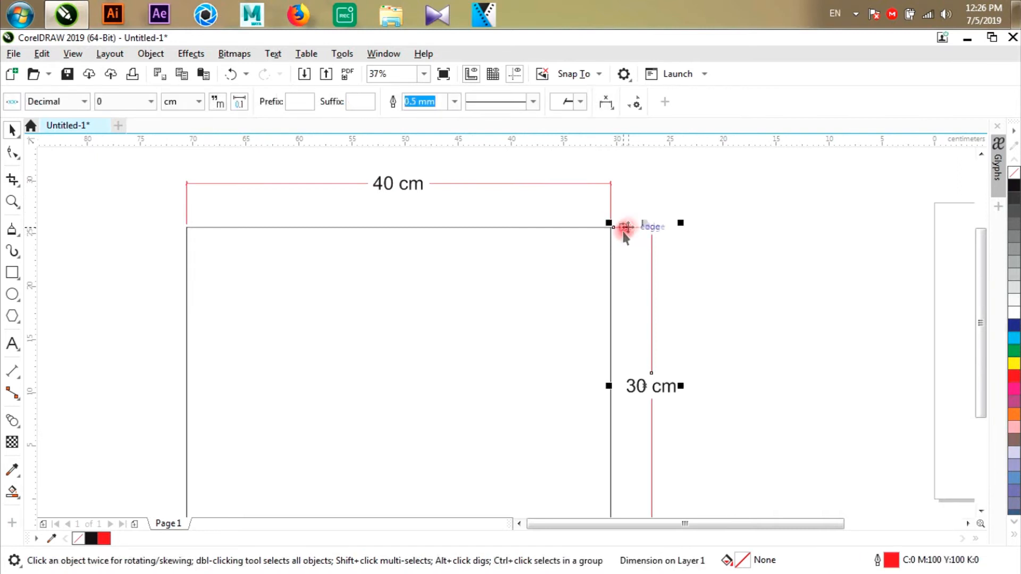
{"action": "left_click_drag", "start_coordinate": [684, 389], "coordinate": [741, 366]}
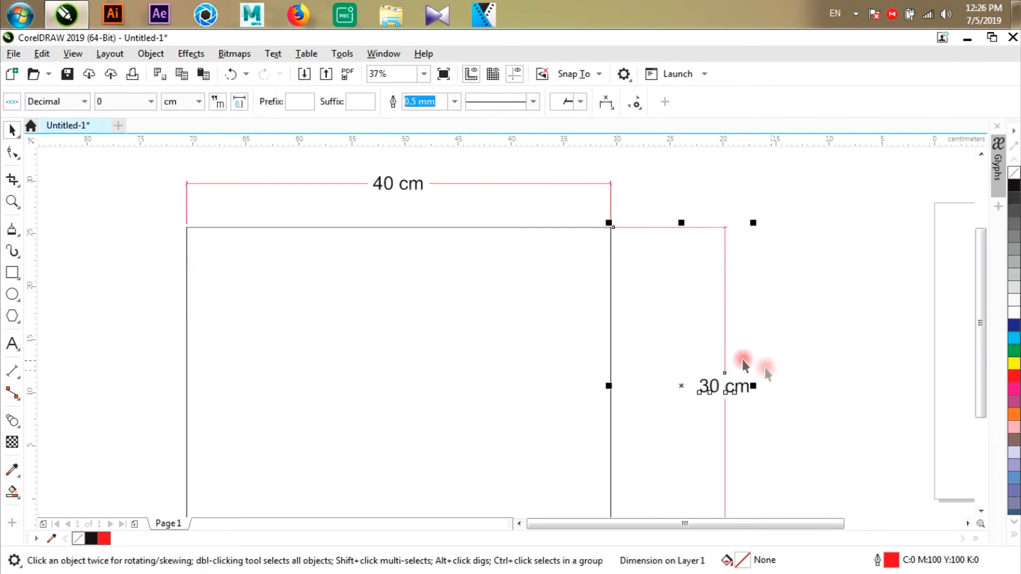
{"action": "scroll", "coordinate": [728, 361], "scroll_direction": "down", "scroll_amount": 1}
{"action": "scroll", "coordinate": [676, 290], "scroll_direction": "up", "scroll_amount": 1}
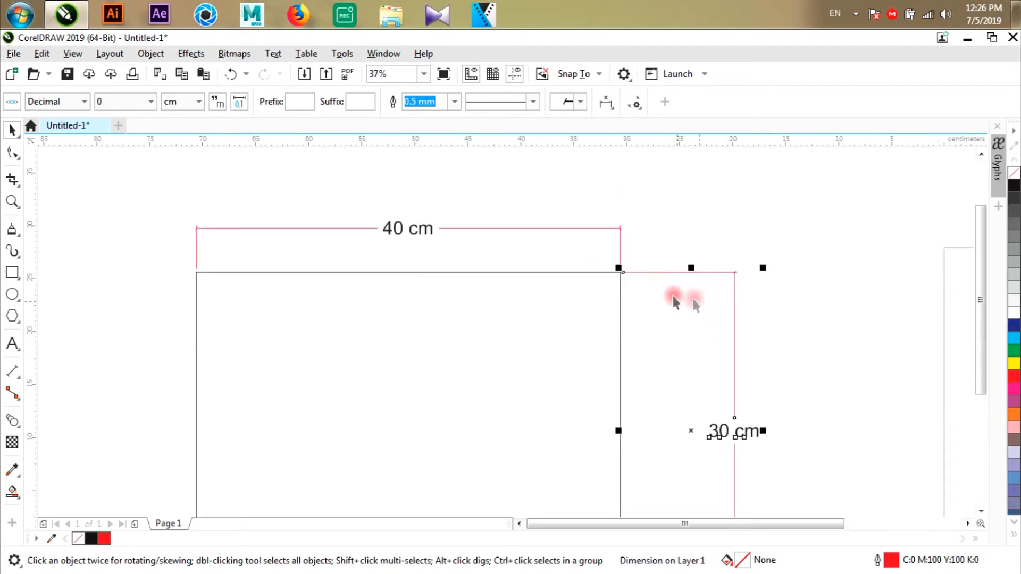
{"action": "left_click_drag", "start_coordinate": [765, 429], "coordinate": [702, 428]}
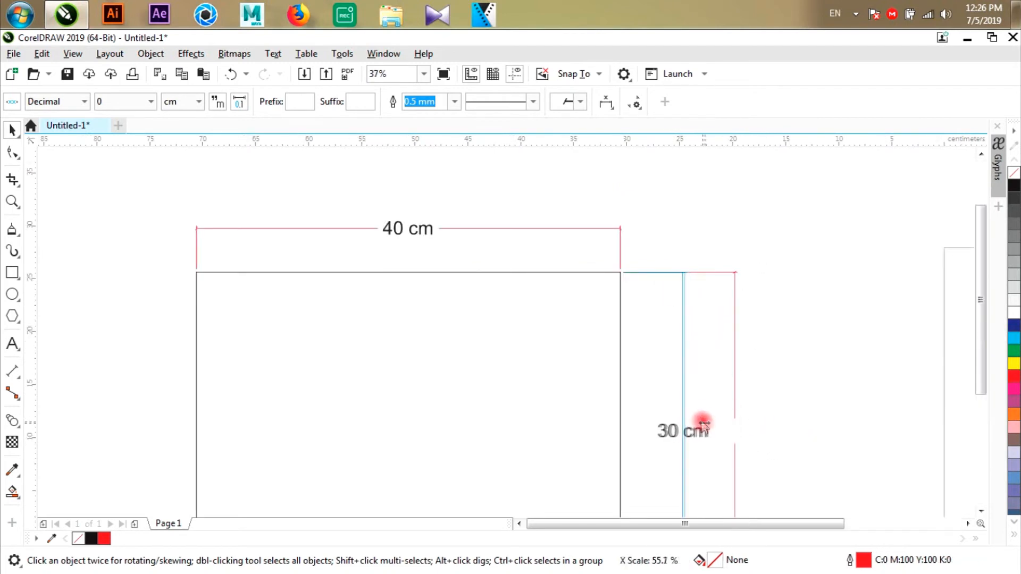
- Place a copy of the height dimension beside the original and delete that copy
{"action": "left_click_drag", "start_coordinate": [627, 273], "coordinate": [739, 280]}
{"action": "scroll", "coordinate": [671, 264], "scroll_direction": "down", "scroll_amount": 1}
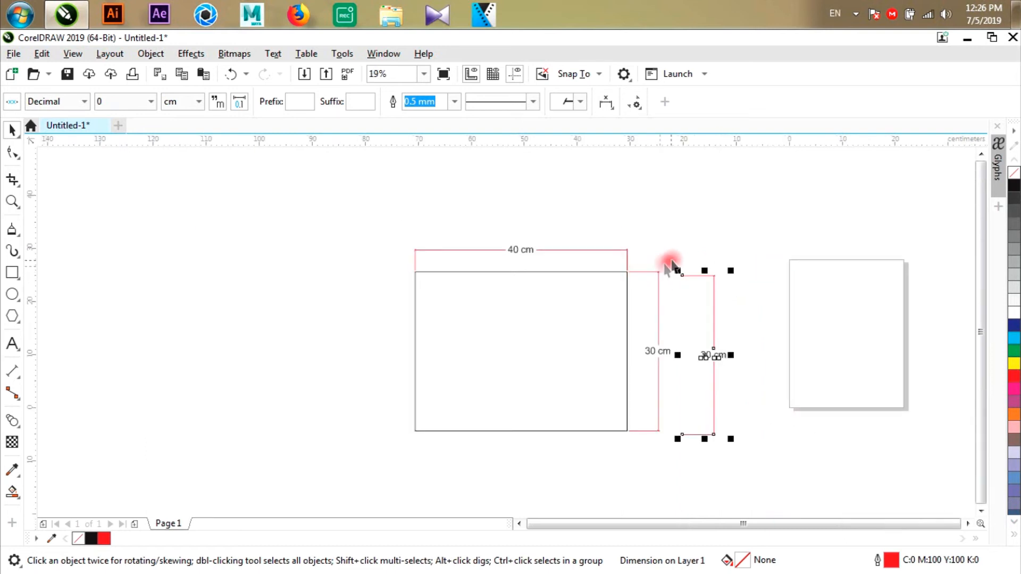
{"action": "key", "text": "Delete"}
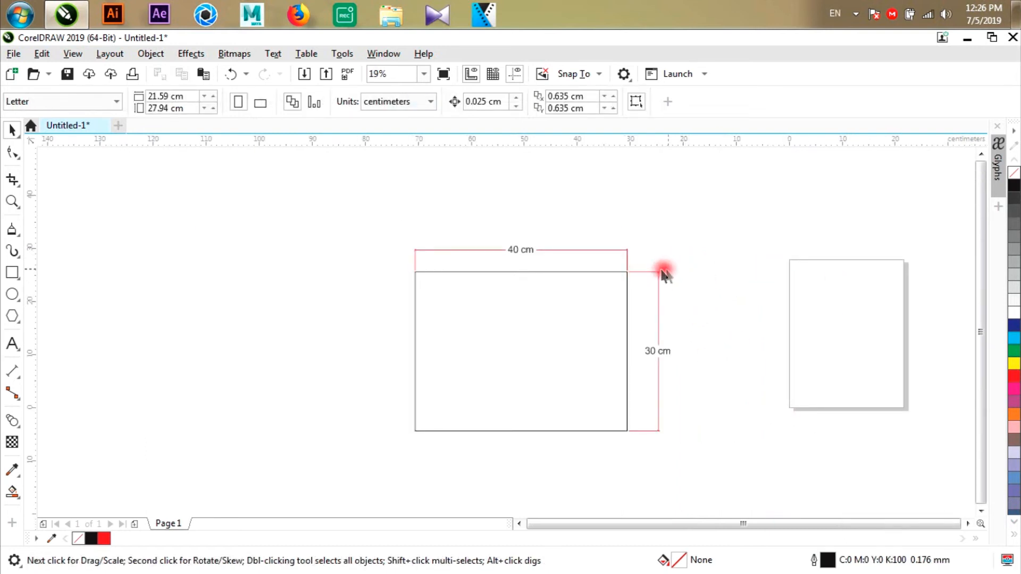
- Place a copy of the height dimension beyond the original and stretch it upward to 37 cm
{"action": "left_click", "coordinate": [663, 271]}
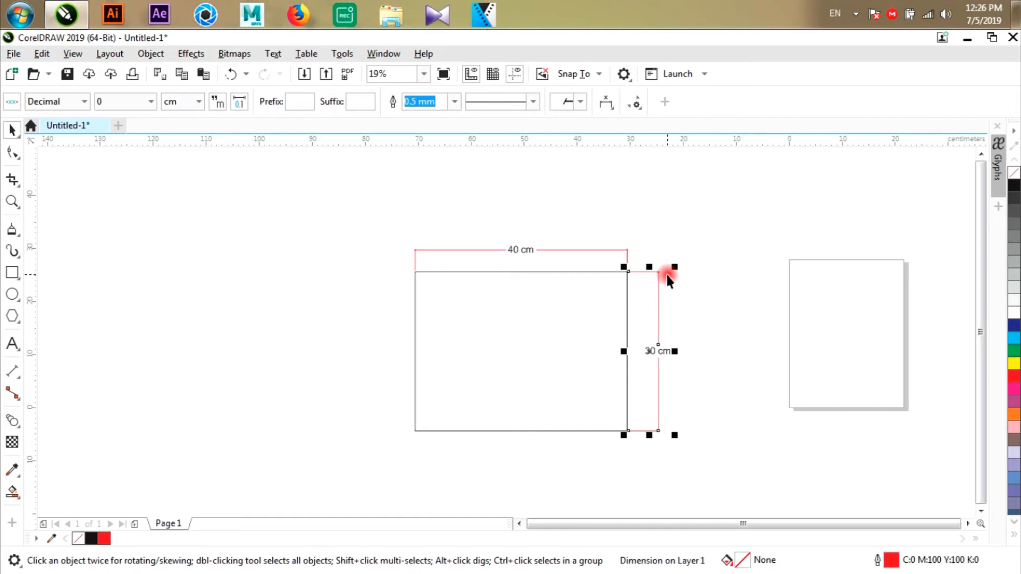
{"action": "left_click_drag", "start_coordinate": [660, 284], "coordinate": [729, 290]}
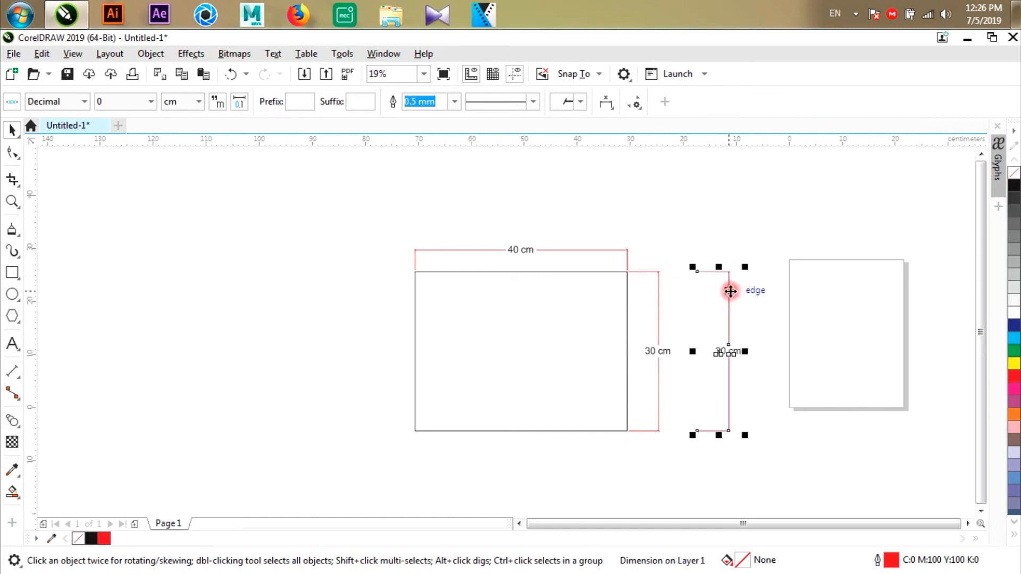
{"action": "scroll", "coordinate": [729, 289], "scroll_direction": "up", "scroll_amount": 1}
{"action": "left_click", "coordinate": [736, 279]}
{"action": "left_click", "coordinate": [726, 270]}
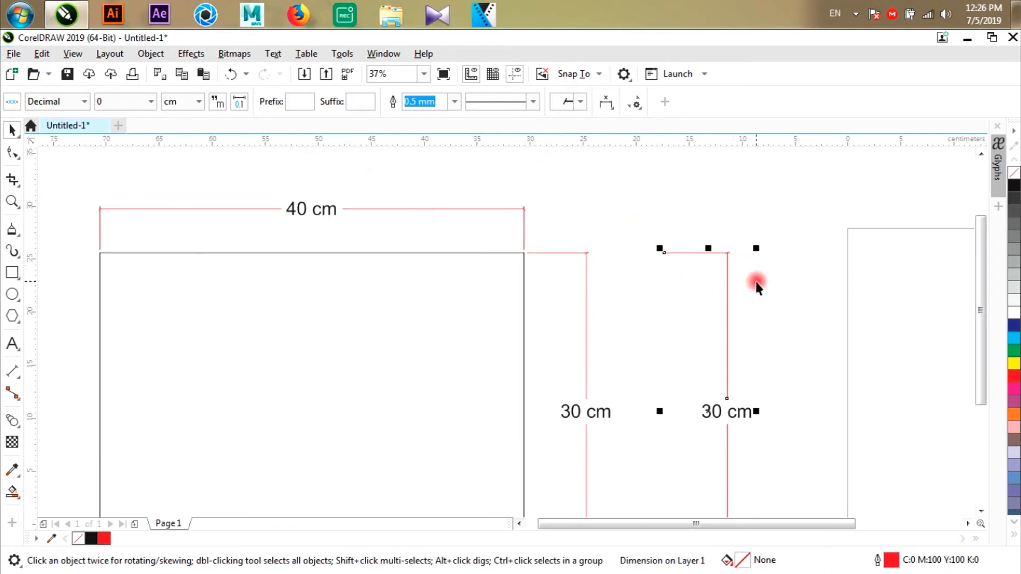
{"action": "left_click_drag", "start_coordinate": [710, 247], "coordinate": [740, 205]}
{"action": "scroll", "coordinate": [590, 250], "scroll_direction": "down", "scroll_amount": 2}
{"action": "mouse_move", "coordinate": [648, 220]}
{"action": "left_mouse_down"}
{"action": "mouse_move", "coordinate": [671, 292]}
{"action": "mouse_move", "coordinate": [657, 210]}
{"action": "left_mouse_up"}
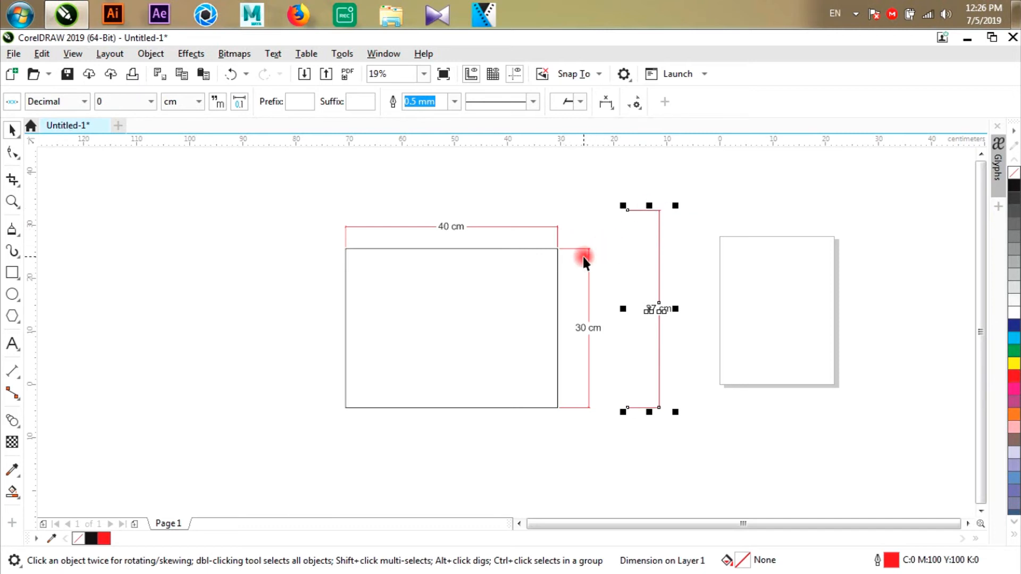
- Draw a rectangle about 12.8 by 20.3 cm on the page and fit the copied dimension to its right edge
{"action": "left_click", "coordinate": [13, 272]}
{"action": "left_click_drag", "start_coordinate": [726, 253], "coordinate": [794, 360]}
{"action": "left_click", "coordinate": [14, 130]}
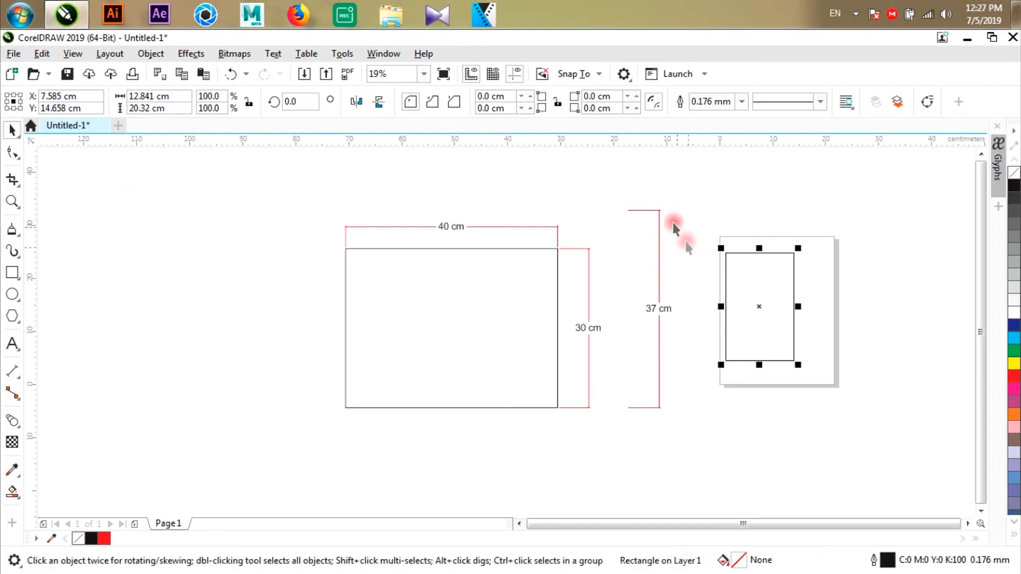
{"action": "left_click_drag", "start_coordinate": [638, 212], "coordinate": [796, 250]}
{"action": "left_click_drag", "start_coordinate": [814, 456], "coordinate": [798, 365]}
{"action": "scroll", "coordinate": [889, 285], "scroll_direction": "up", "scroll_amount": 2}
- Stretch the page's rectangle upward to about 26.8 cm tall and try to stretch the copied dimension to match
{"action": "left_click", "coordinate": [639, 292]}
{"action": "left_click_drag", "start_coordinate": [631, 218], "coordinate": [653, 155]}
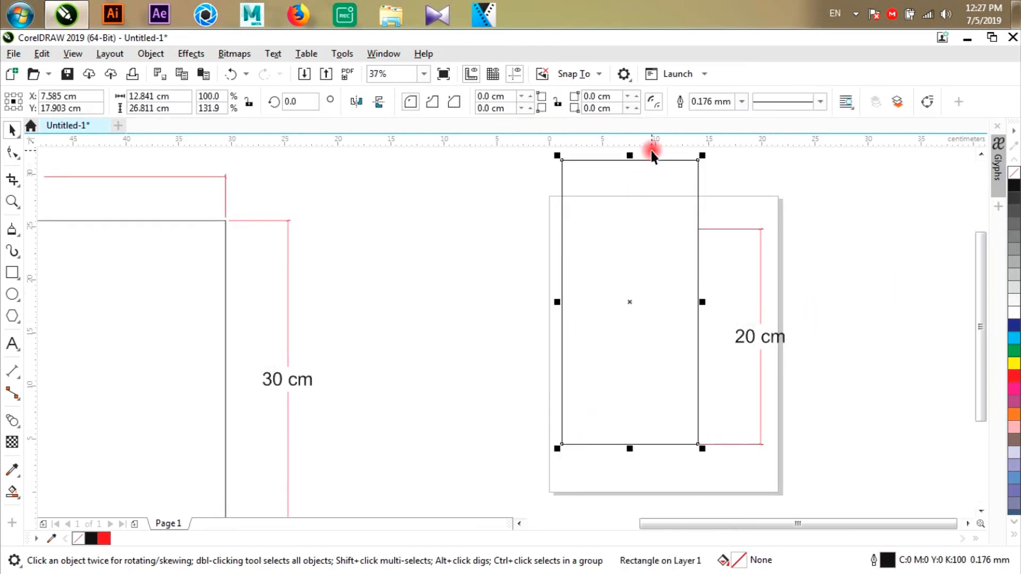
{"action": "left_click", "coordinate": [755, 231]}
{"action": "key", "text": "F10"}
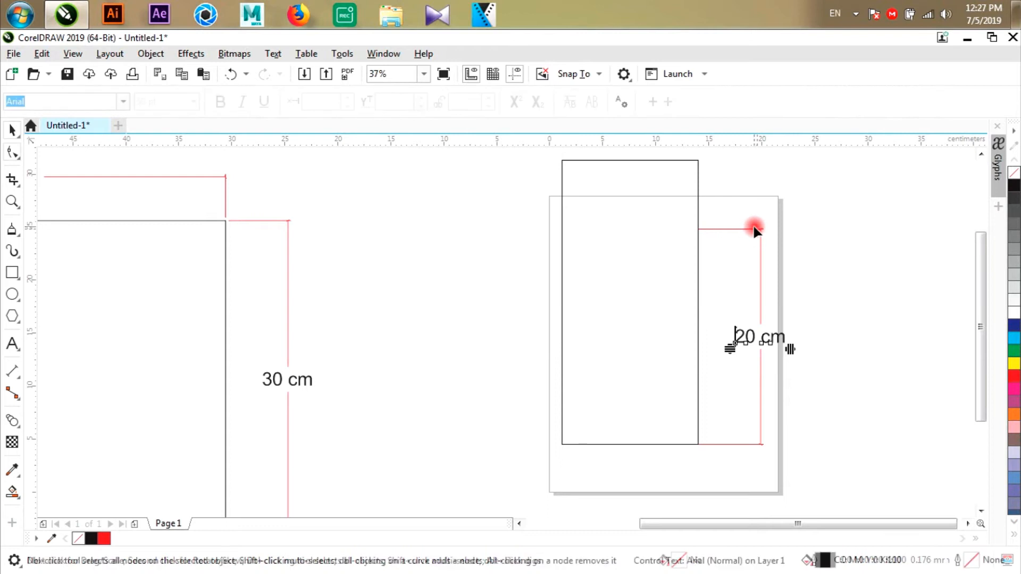
{"action": "left_click", "coordinate": [13, 129]}
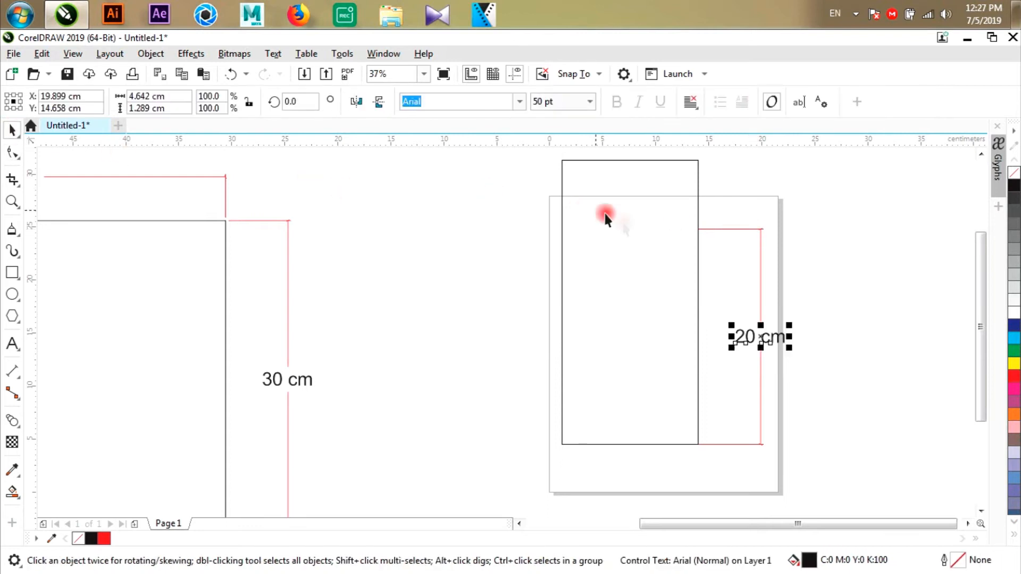
{"action": "left_click", "coordinate": [705, 230]}
{"action": "left_click_drag", "start_coordinate": [733, 220], "coordinate": [702, 160]}
{"action": "left_click_drag", "start_coordinate": [703, 378], "coordinate": [684, 447]}
- Delete the page's rectangle together with the copied dimension
{"action": "scroll", "coordinate": [686, 445], "scroll_direction": "down", "scroll_amount": 1}
{"action": "left_click_drag", "start_coordinate": [809, 484], "coordinate": [573, 215]}
{"action": "key", "text": "Delete"}
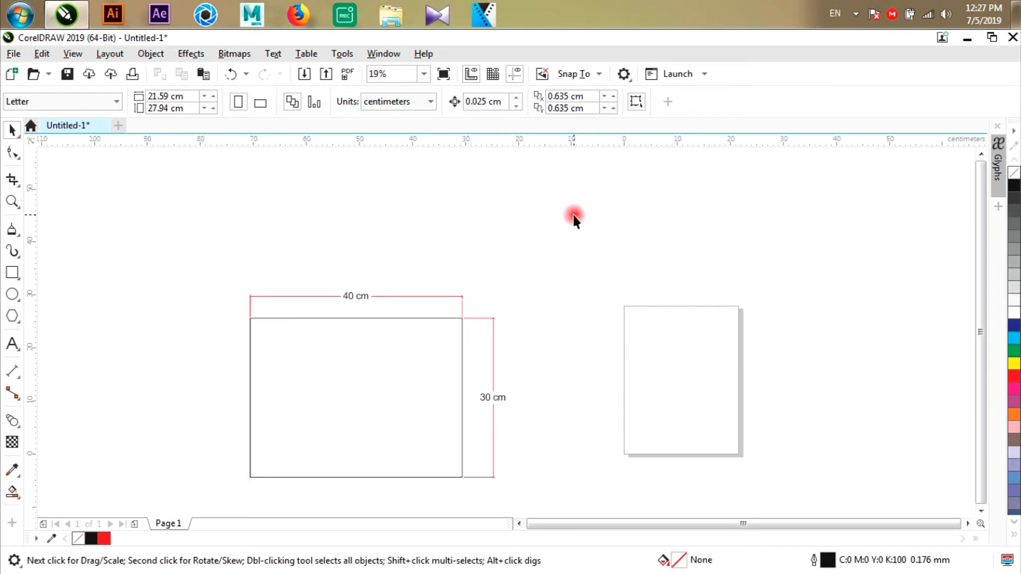
- Delete the width and height dimensions of the 40 by 30 cm rectangle, keeping the rectangle itself
{"action": "left_click", "coordinate": [314, 351]}
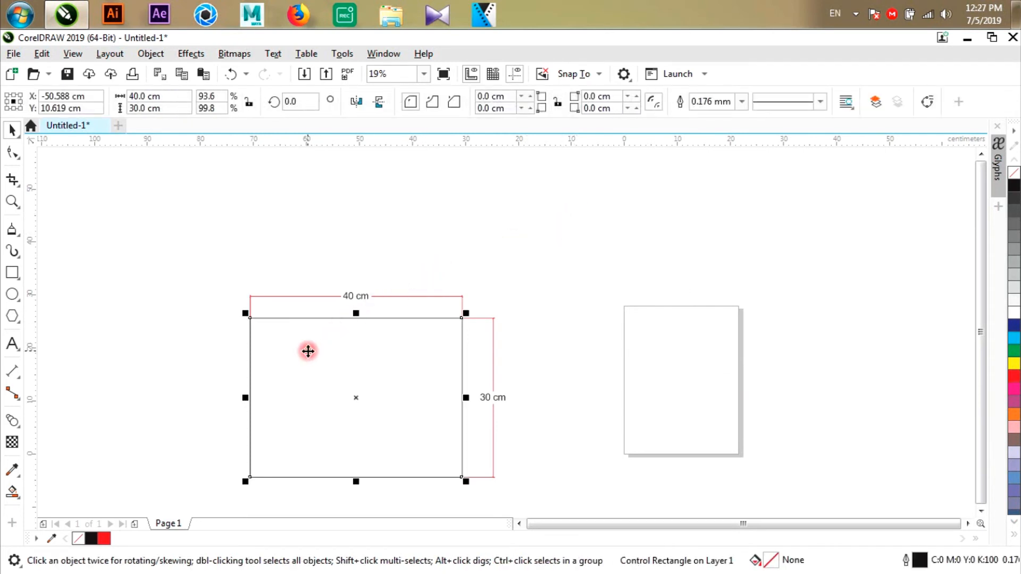
{"action": "left_click_drag", "start_coordinate": [224, 267], "coordinate": [481, 359]}
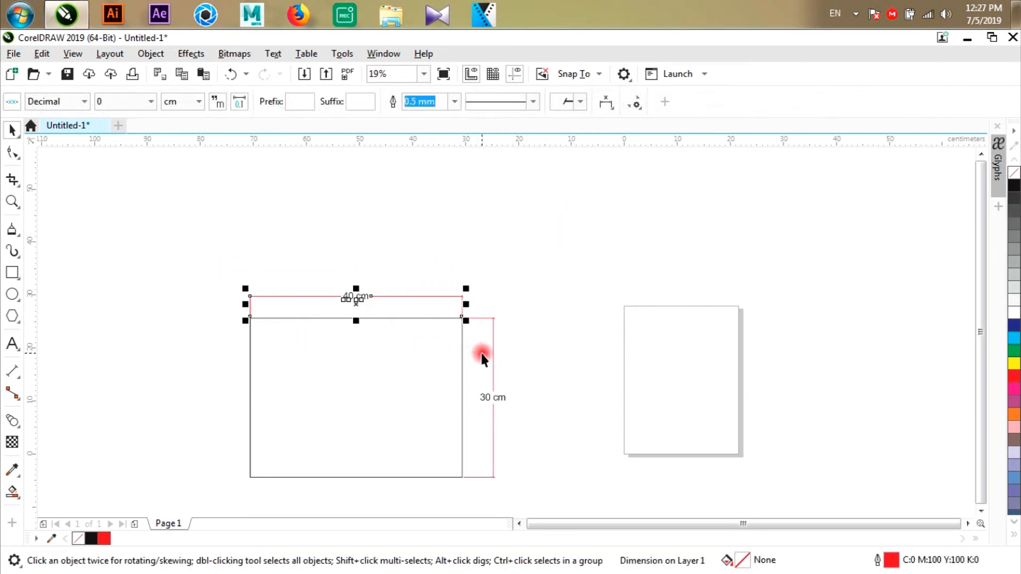
{"action": "key", "text": "Delete"}
{"action": "left_click_drag", "start_coordinate": [524, 290], "coordinate": [420, 489]}
{"action": "key", "text": "Delete"}
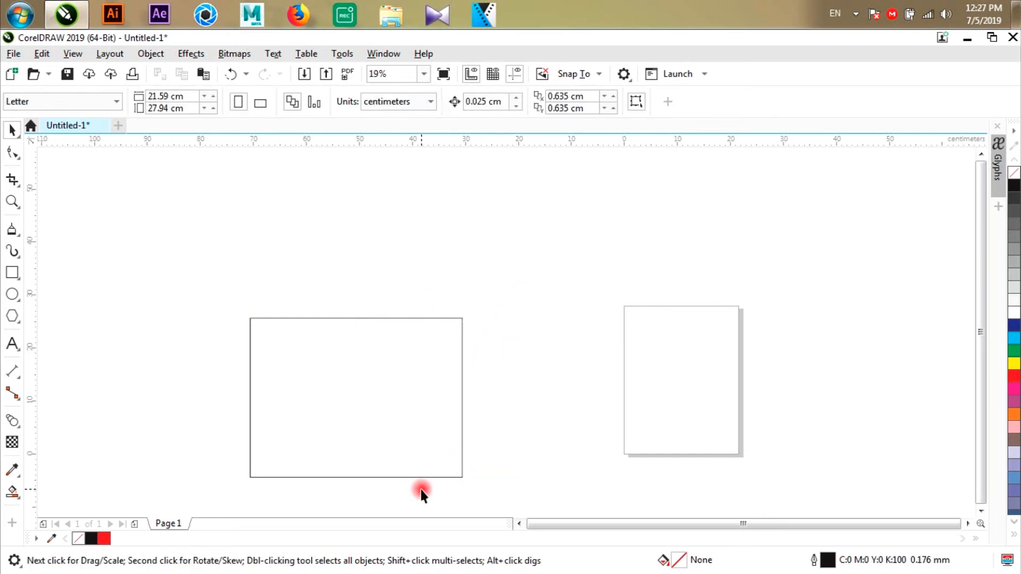
- Dimension the rectangle's width with the Horizontal or Vertical Dimension tool, placing the dimension line above its top edge
{"action": "left_click", "coordinate": [256, 367]}
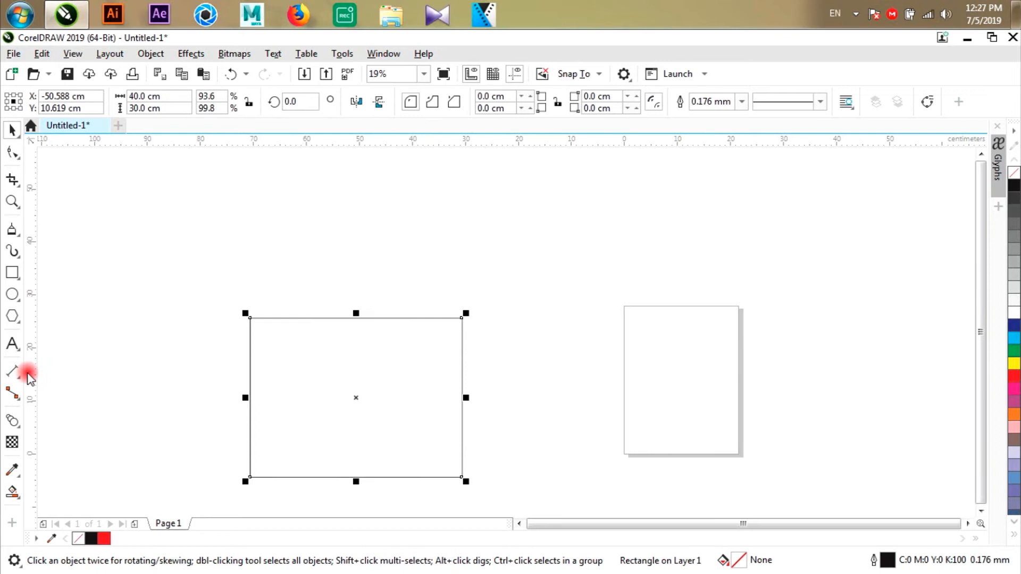
{"action": "left_click_drag", "start_coordinate": [13, 372], "coordinate": [82, 392]}
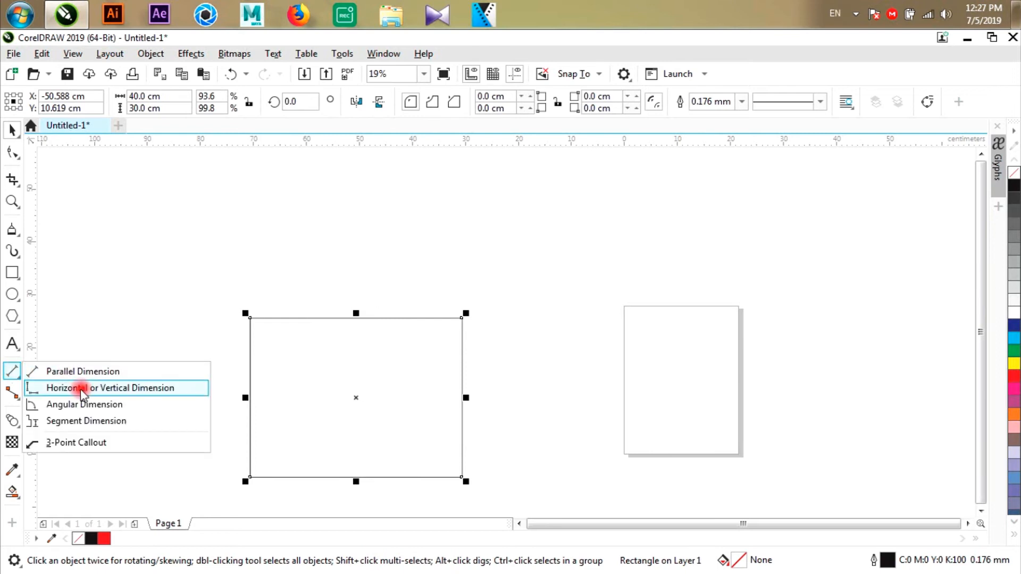
{"action": "left_click_drag", "start_coordinate": [82, 391], "coordinate": [110, 392]}
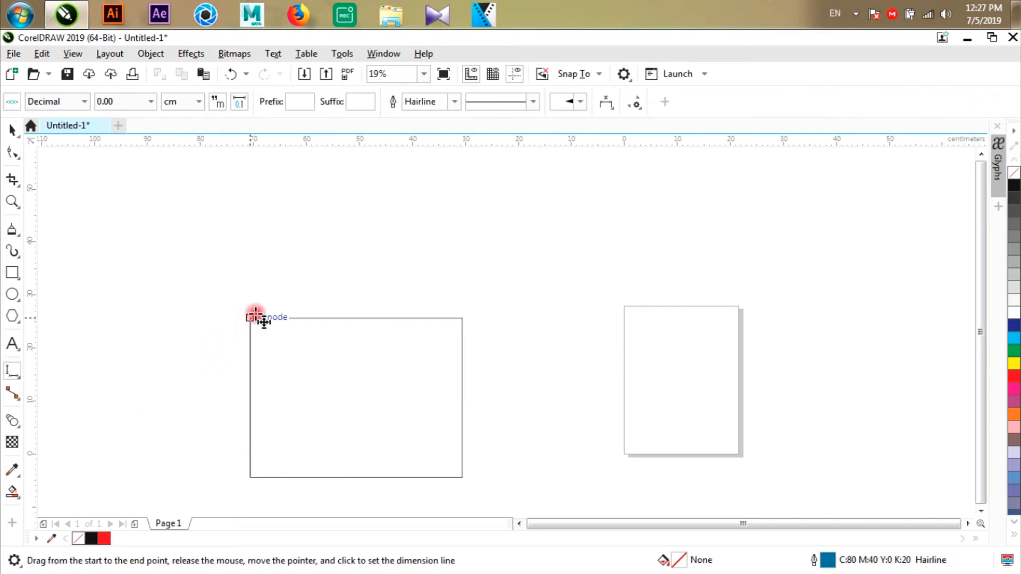
{"action": "left_click_drag", "start_coordinate": [252, 318], "coordinate": [463, 318]}
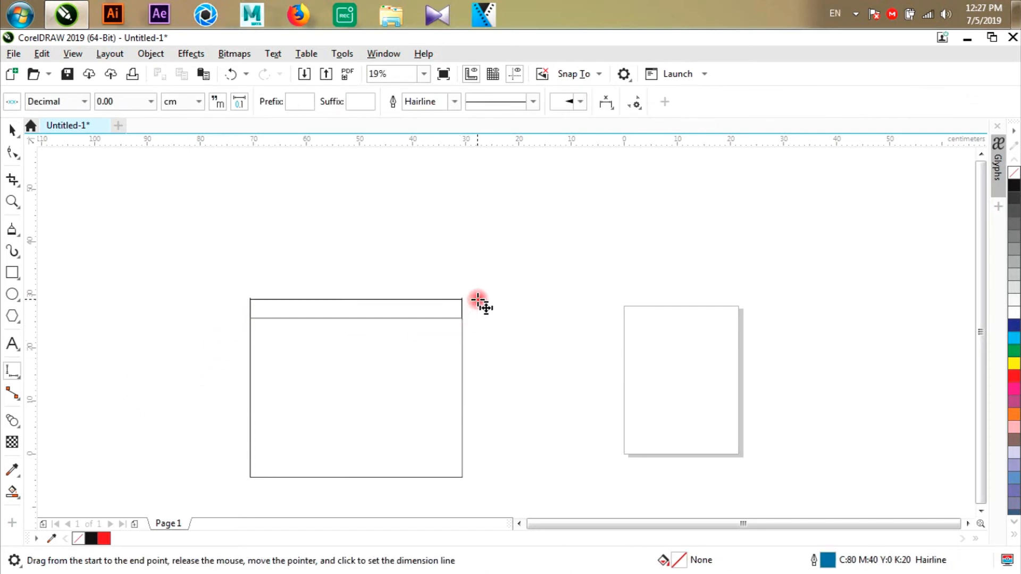
{"action": "left_click", "coordinate": [478, 300]}
- Add a vertical dimension beside the rectangle's left edge and a horizontal one about 9.4 cm wide outward from its lower-right corner
{"action": "left_click_drag", "start_coordinate": [254, 476], "coordinate": [251, 318]}
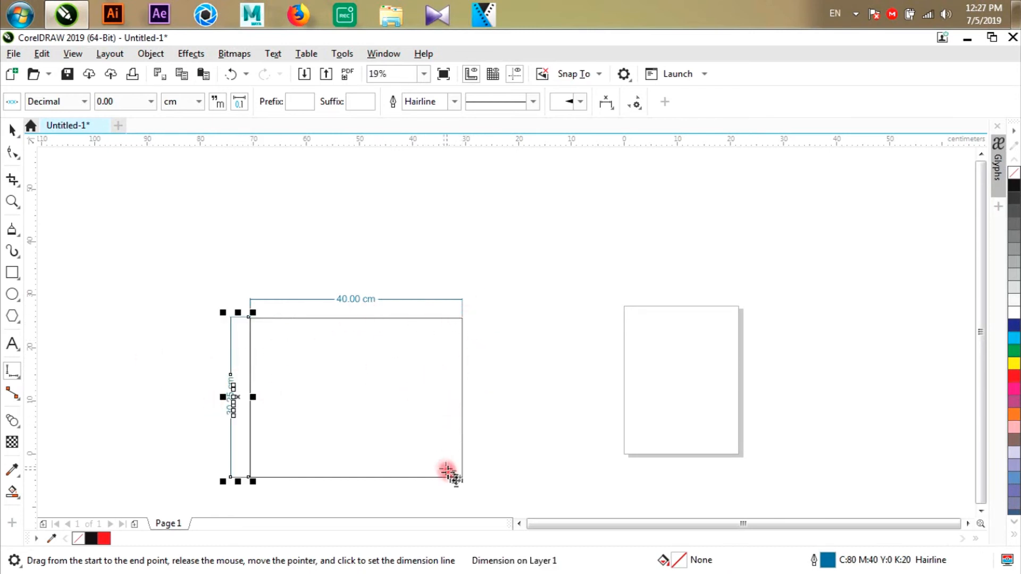
{"action": "left_click_drag", "start_coordinate": [461, 477], "coordinate": [511, 429]}
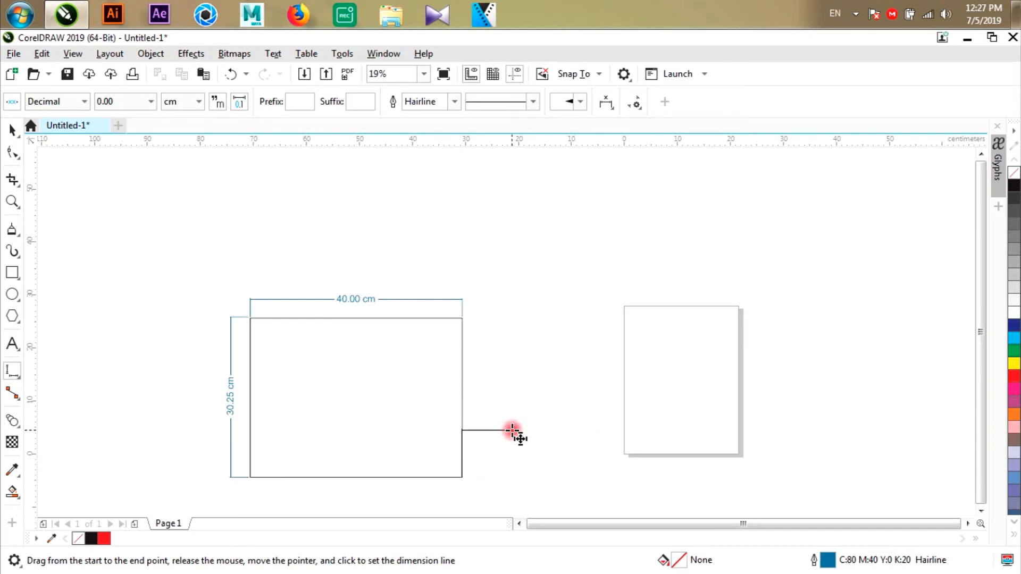
{"action": "left_click", "coordinate": [522, 357]}
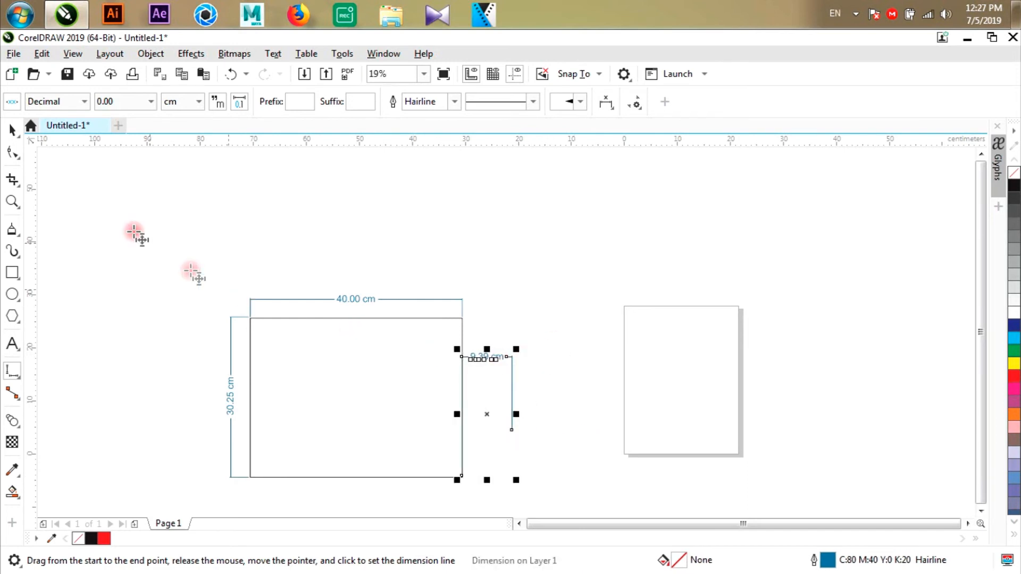
- Draw a three-sided polygon about 36.2 cm wide and 31.6 cm high overlapping the page's upper part
{"action": "left_click", "coordinate": [12, 274]}
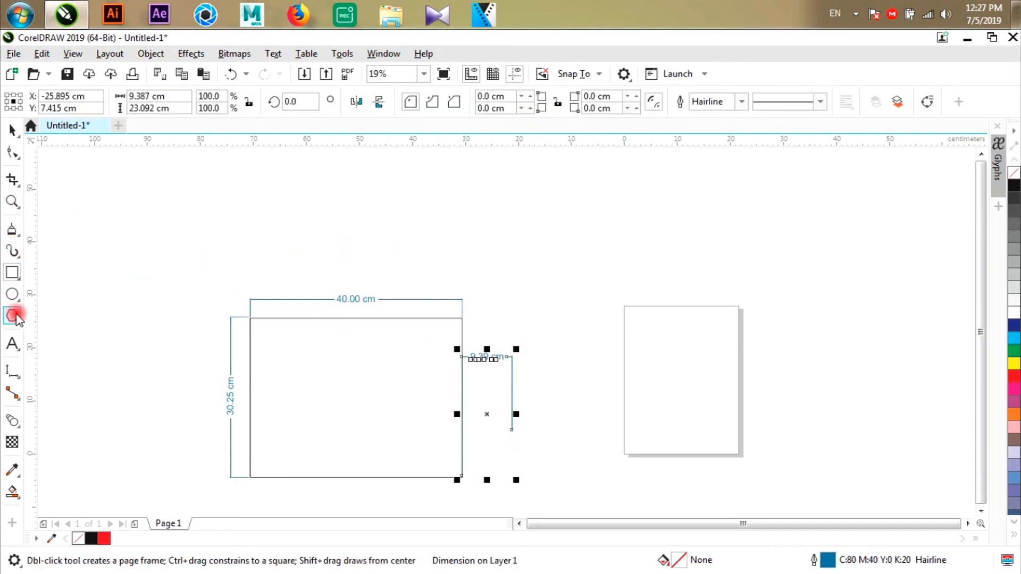
{"action": "left_click", "coordinate": [12, 316]}
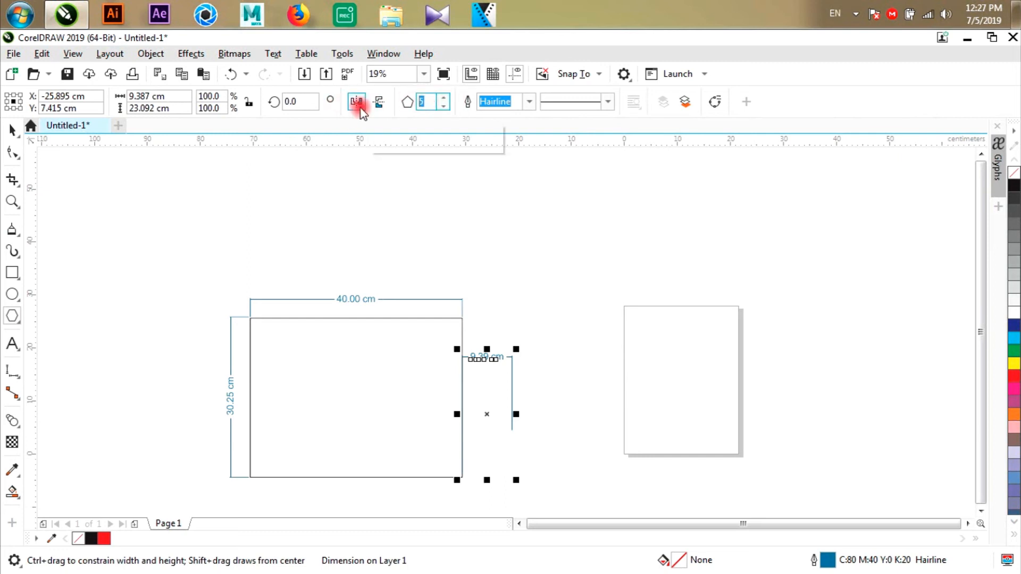
{"action": "left_click_drag", "start_coordinate": [600, 181], "coordinate": [801, 357]}
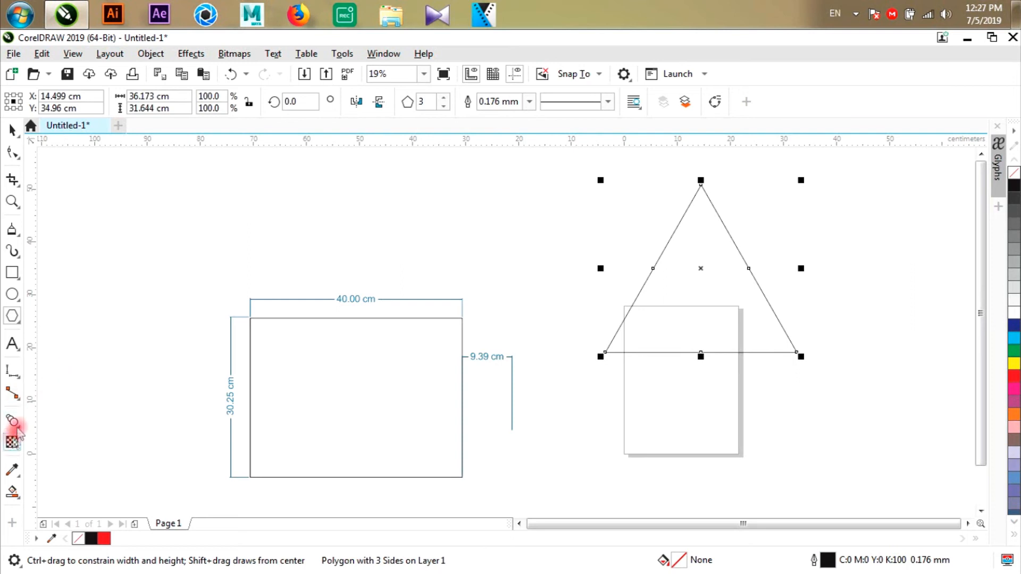
- Add parallel dimensions to the triangle's left side and base, placing both dimension lines outside the shape
{"action": "left_click", "coordinate": [12, 372]}
{"action": "left_click", "coordinate": [48, 368]}
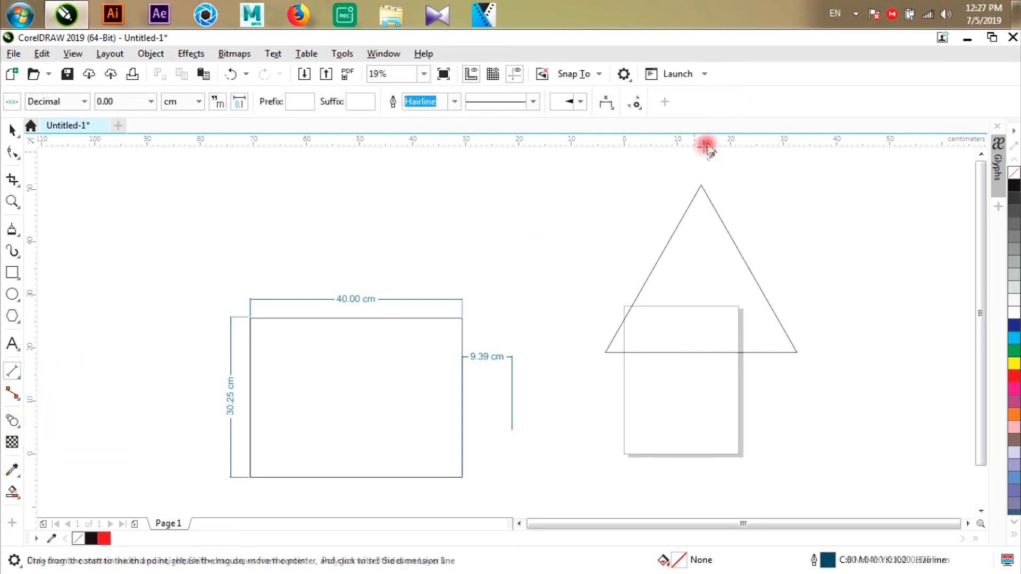
{"action": "left_click_drag", "start_coordinate": [700, 185], "coordinate": [605, 352]}
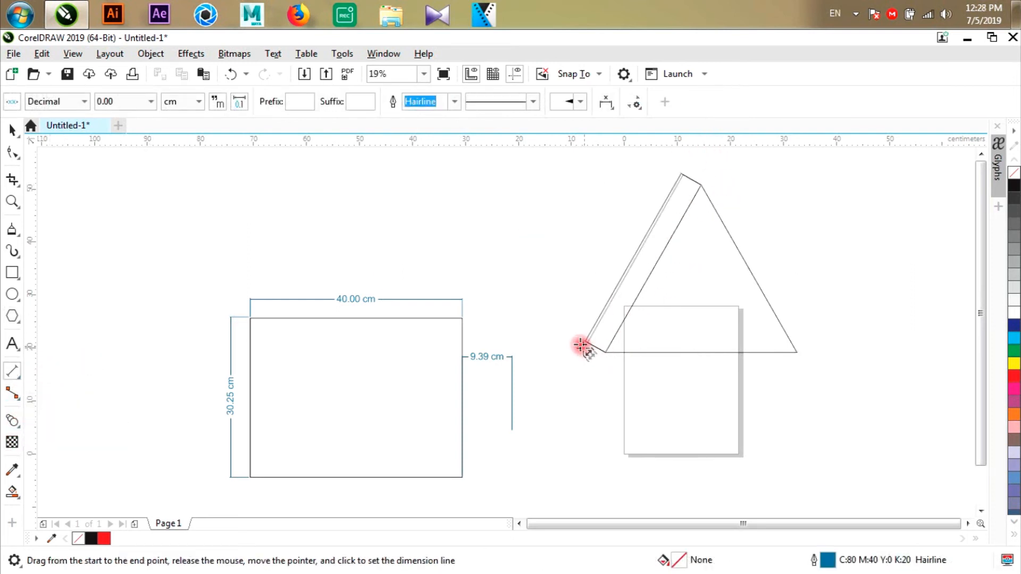
{"action": "left_click", "coordinate": [581, 346]}
{"action": "left_click_drag", "start_coordinate": [606, 351], "coordinate": [797, 351]}
{"action": "left_click", "coordinate": [800, 372]}
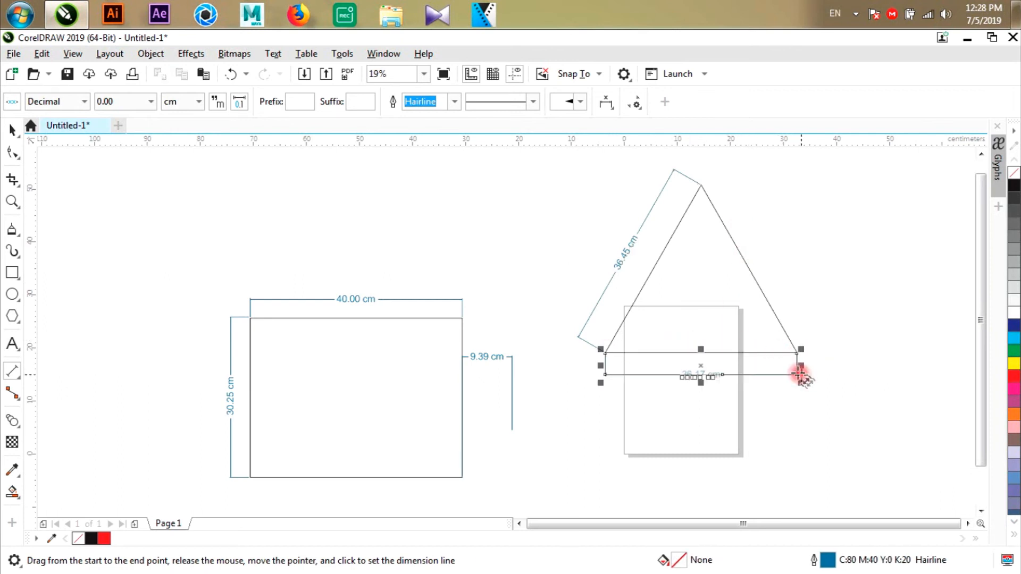
- Delete the two parallel dimensions from the triangle, keeping the triangle itself
{"action": "left_click", "coordinate": [11, 128]}
{"action": "left_click_drag", "start_coordinate": [550, 207], "coordinate": [667, 337]}
{"action": "key", "text": "Delete"}
{"action": "left_click_drag", "start_coordinate": [920, 398], "coordinate": [573, 304]}
{"action": "key", "text": "Delete"}
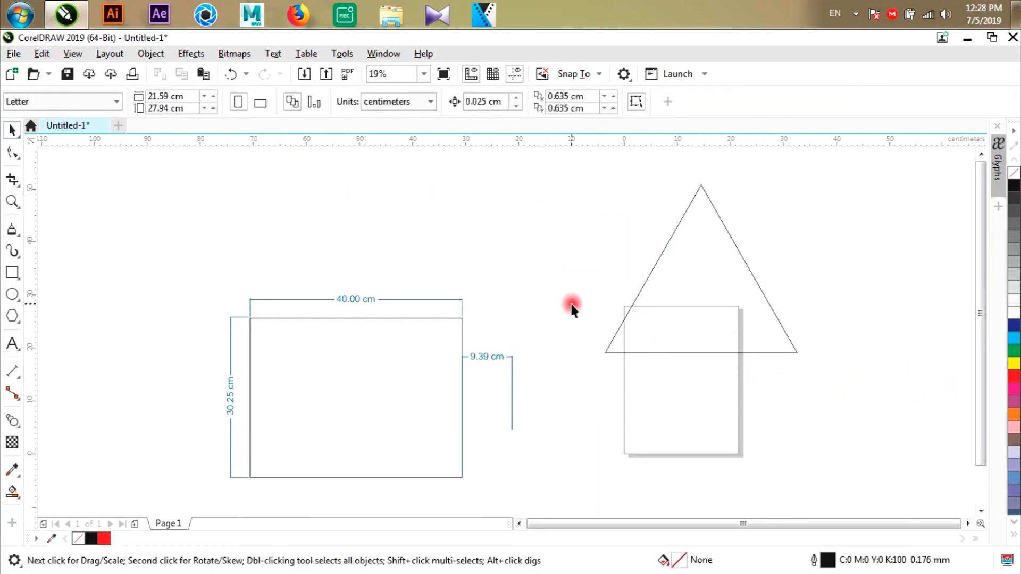
- Add a vertical dimension beside the triangle's left side and a horizontal one below its base with the Horizontal or Vertical Dimension tool
{"action": "left_click", "coordinate": [11, 372]}
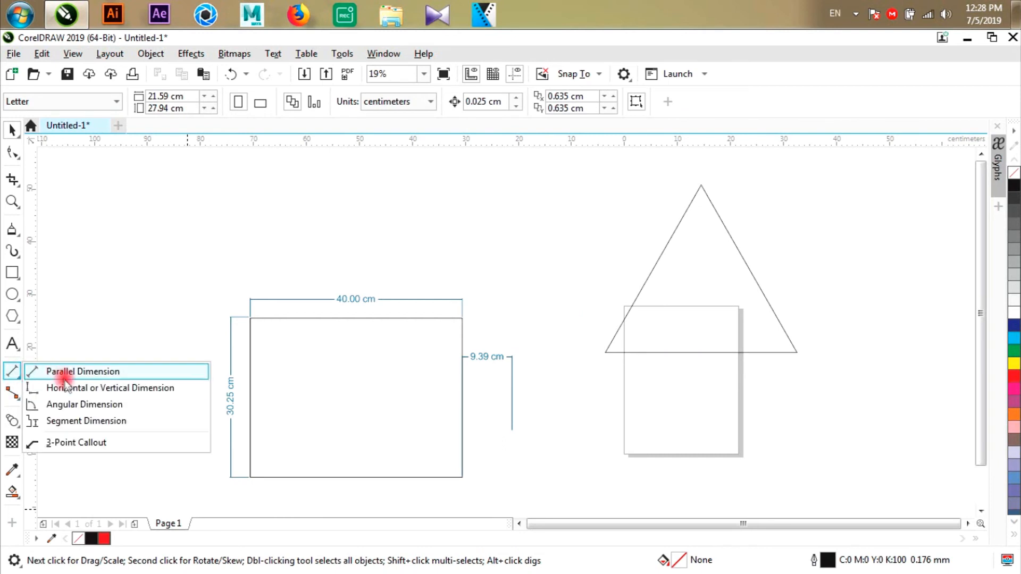
{"action": "left_click", "coordinate": [66, 390]}
{"action": "left_click_drag", "start_coordinate": [702, 191], "coordinate": [592, 361]}
{"action": "left_click", "coordinate": [578, 362]}
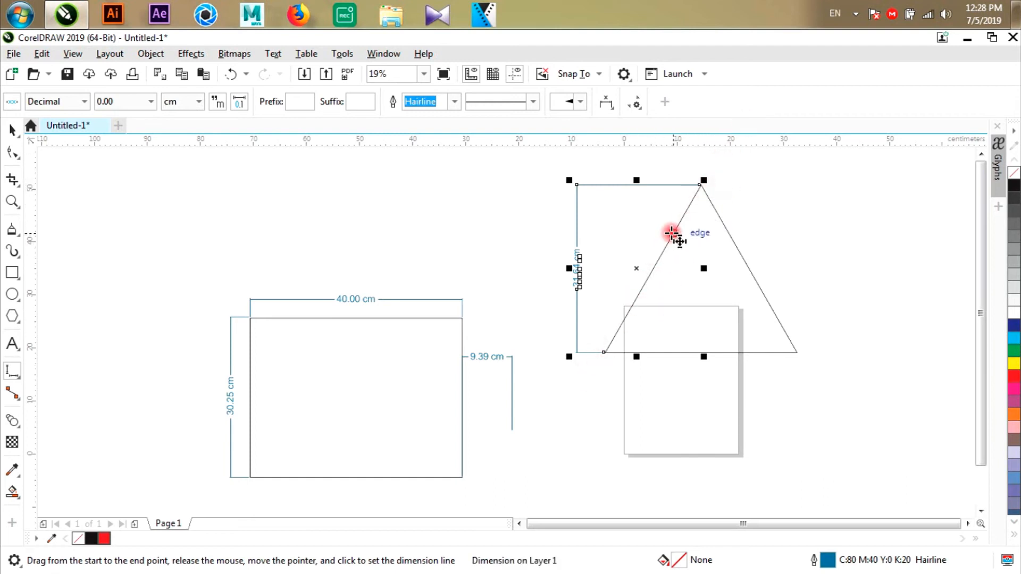
{"action": "left_click_drag", "start_coordinate": [607, 348], "coordinate": [797, 353]}
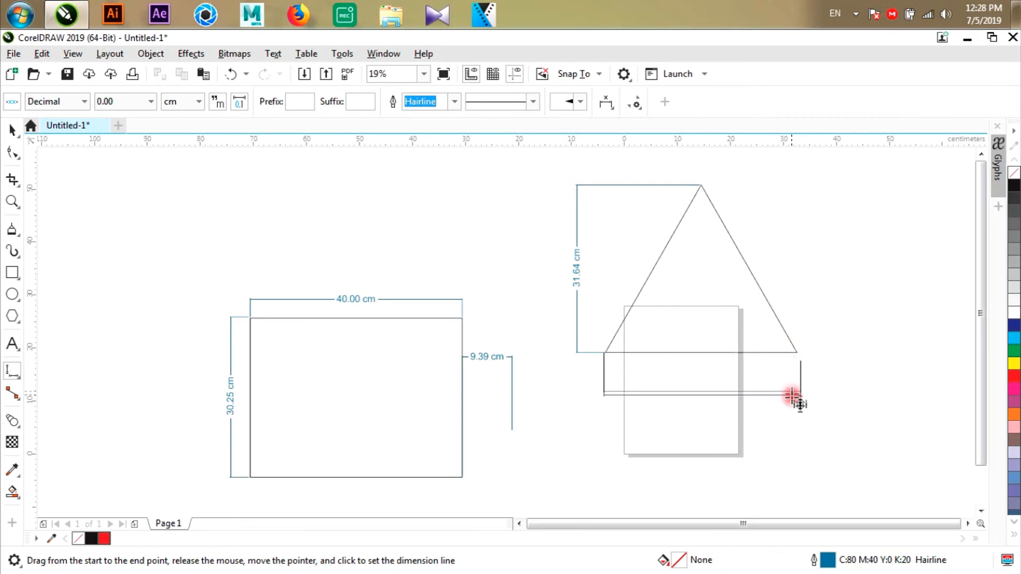
{"action": "left_click", "coordinate": [794, 402]}
- Delete the triangle's height and width dimensions and the 9.39 cm dimension beside the rectangle's right edge
{"action": "left_click", "coordinate": [4, 132]}
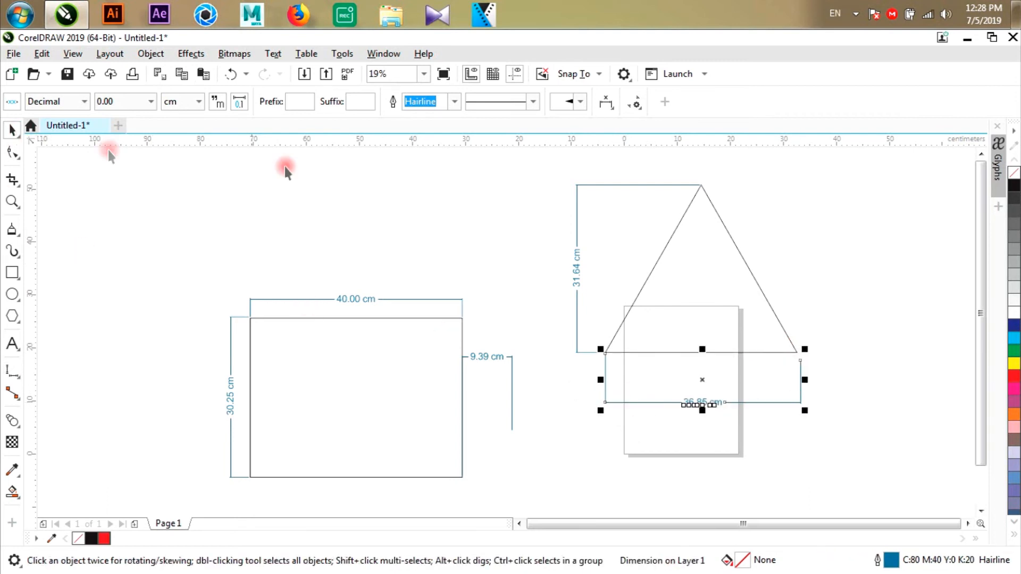
{"action": "left_click_drag", "start_coordinate": [535, 176], "coordinate": [634, 383]}
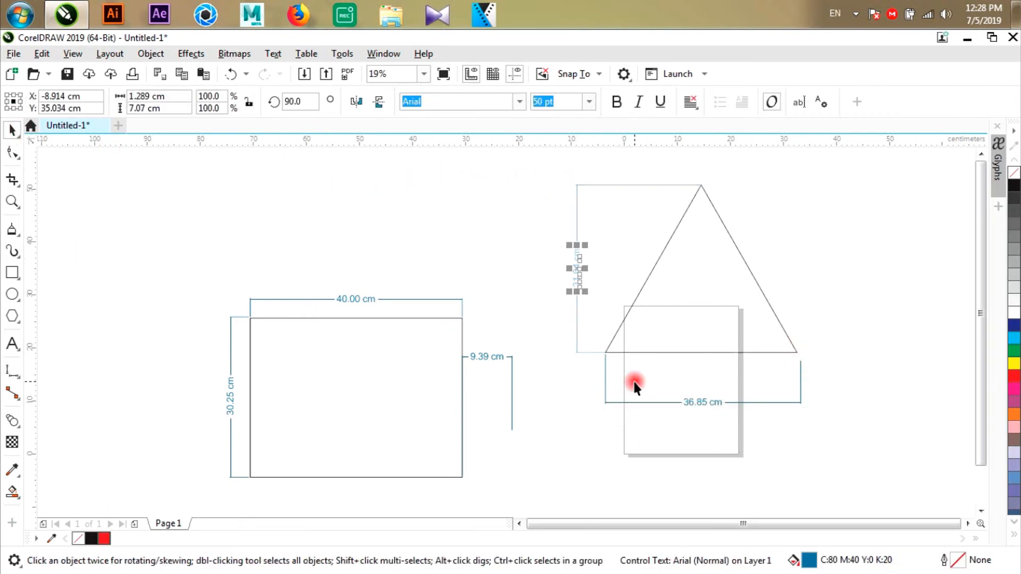
{"action": "key", "text": "Delete"}
{"action": "left_click_drag", "start_coordinate": [589, 345], "coordinate": [934, 457]}
{"action": "key", "text": "Delete"}
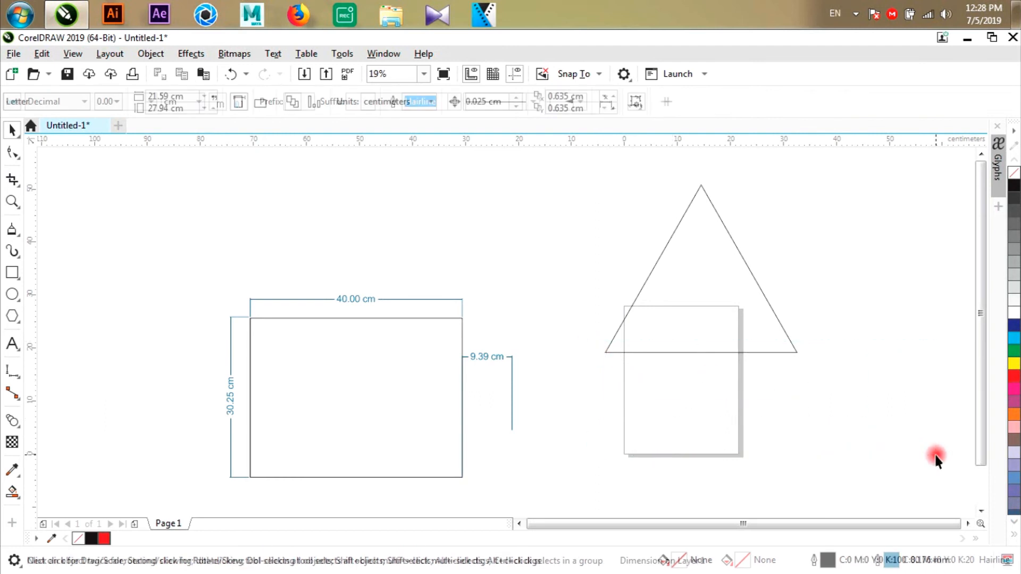
{"action": "left_click_drag", "start_coordinate": [570, 451], "coordinate": [432, 308]}
{"action": "key", "text": "Delete"}
- Try an Angular Dimension at the triangle's lower-left corner, measured from the base to the left side, and delete it
{"action": "left_click_drag", "start_coordinate": [10, 374], "coordinate": [60, 413]}
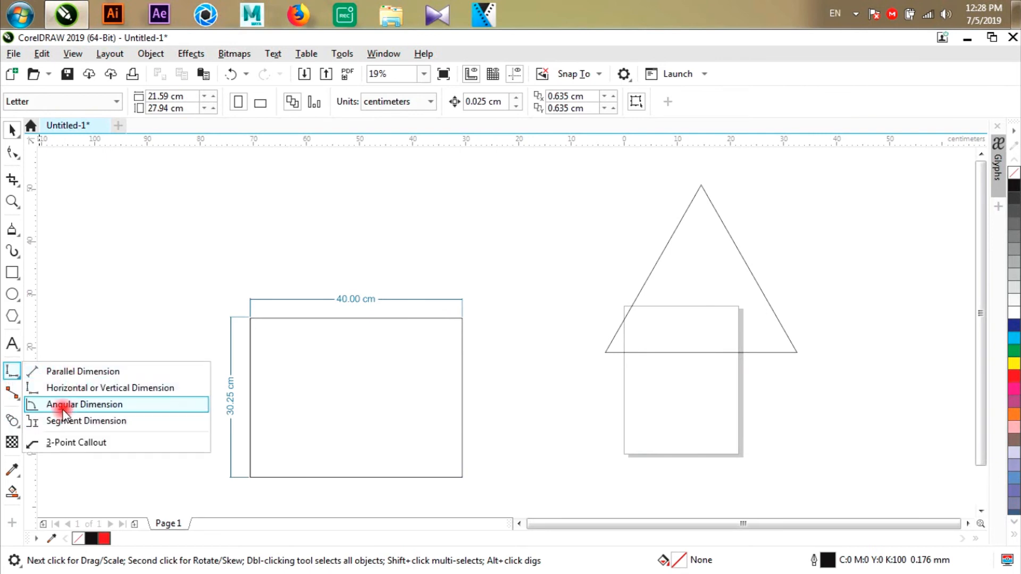
{"action": "left_click", "coordinate": [62, 406]}
{"action": "scroll", "coordinate": [734, 330], "scroll_direction": "up", "scroll_amount": 2}
{"action": "scroll", "coordinate": [483, 388], "scroll_direction": "down", "scroll_amount": 2}
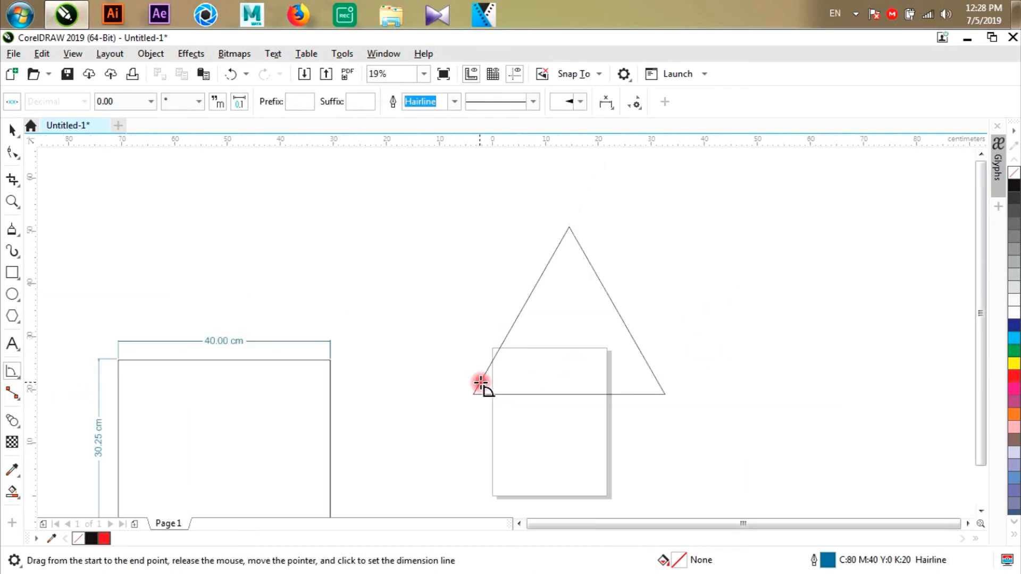
{"action": "scroll", "coordinate": [545, 348], "scroll_direction": "up", "scroll_amount": 2}
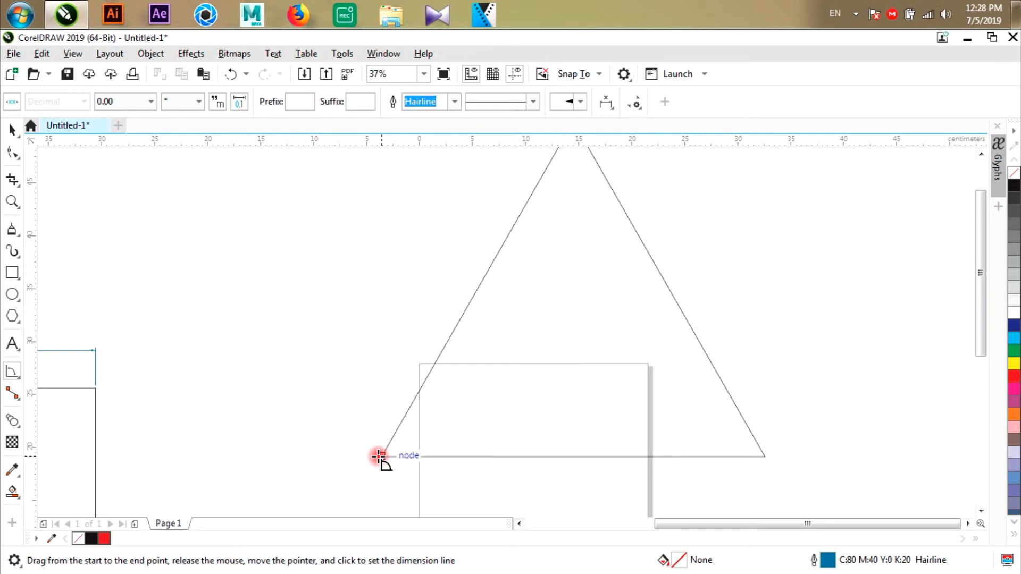
{"action": "left_click_drag", "start_coordinate": [380, 456], "coordinate": [533, 456]}
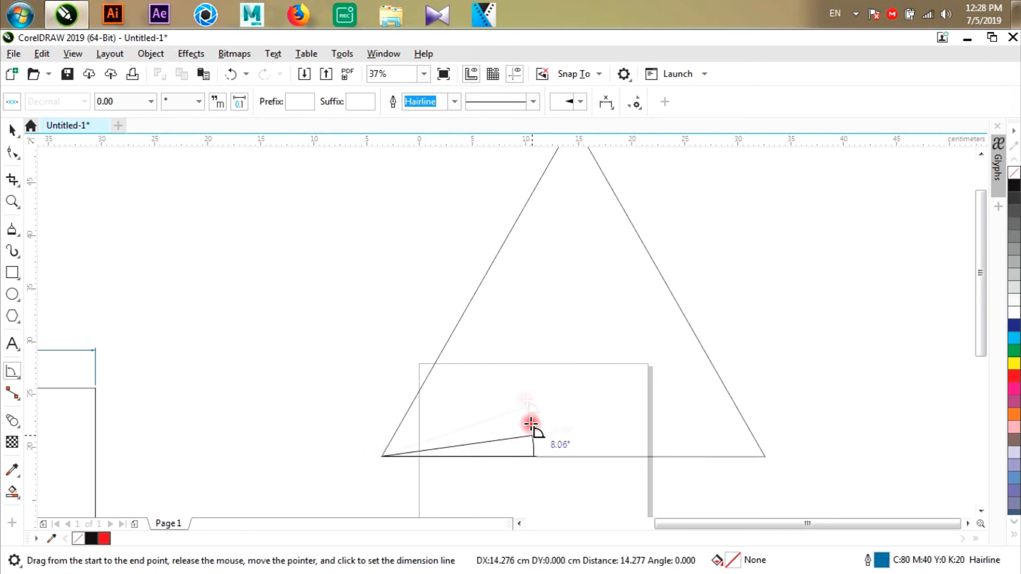
{"action": "left_click", "coordinate": [459, 325]}
{"action": "left_click", "coordinate": [449, 346]}
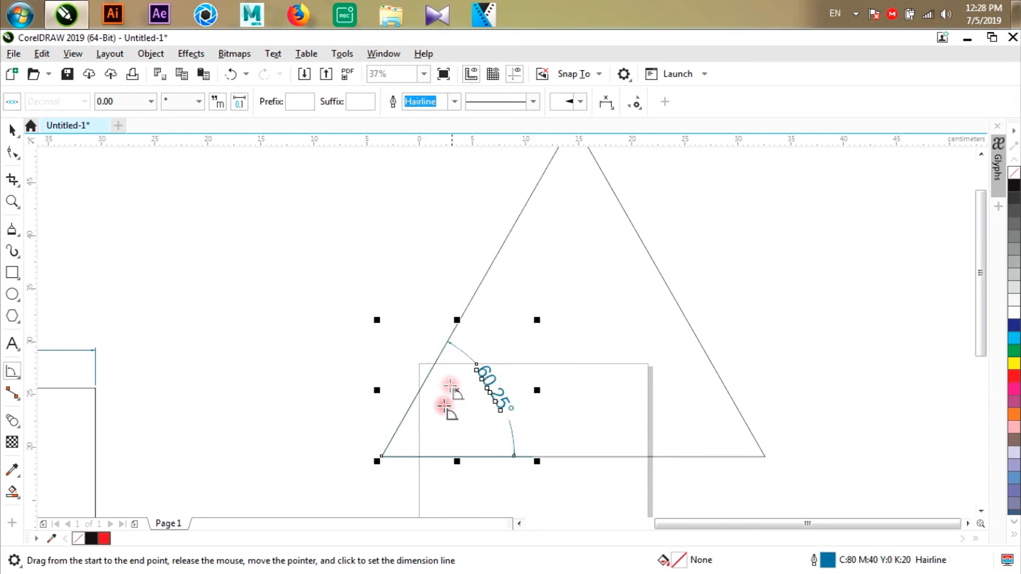
{"action": "key", "text": "Delete"}
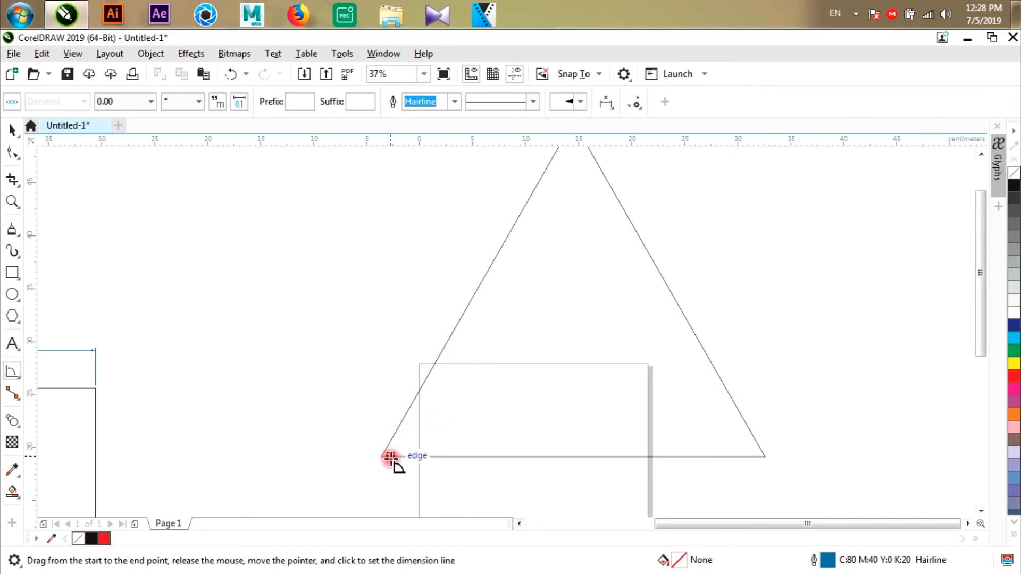
- Add an angular dimension at the triangle's lower-left corner, from the base to the left side, with a wide arc inside the shape
{"action": "left_click_drag", "start_coordinate": [383, 457], "coordinate": [583, 455]}
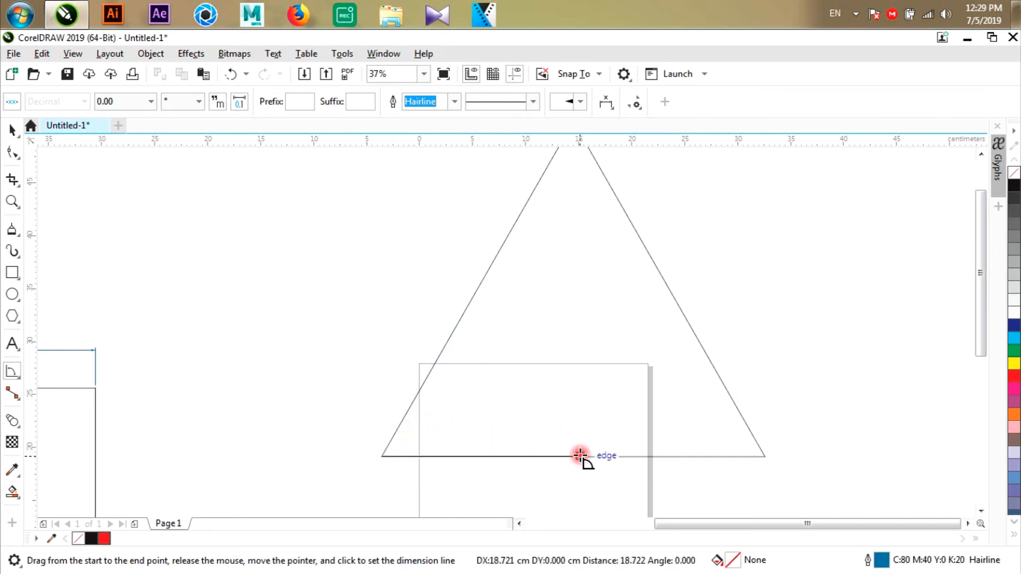
{"action": "left_click_drag", "start_coordinate": [580, 455], "coordinate": [580, 456]}
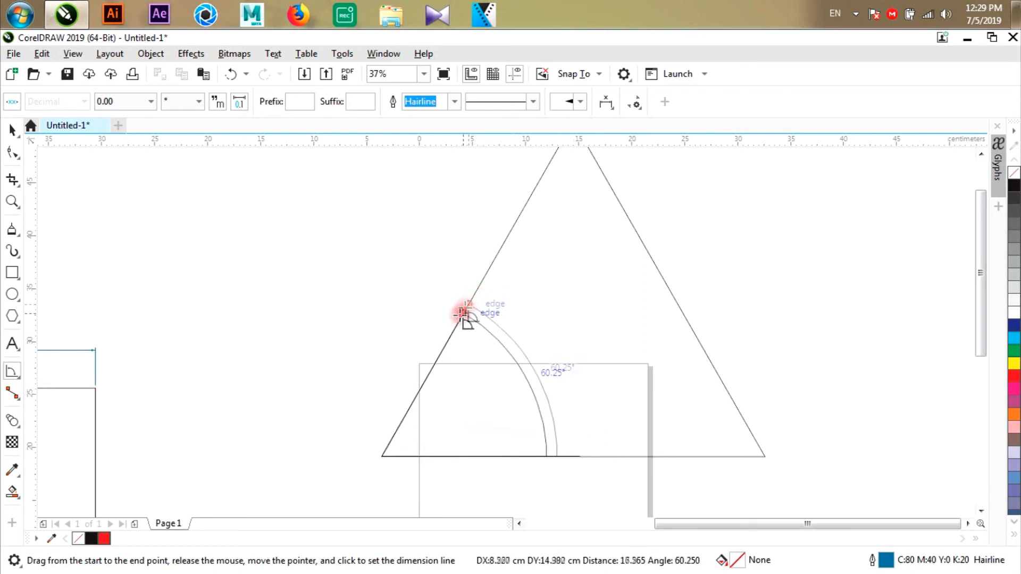
{"action": "left_click", "coordinate": [446, 344]}
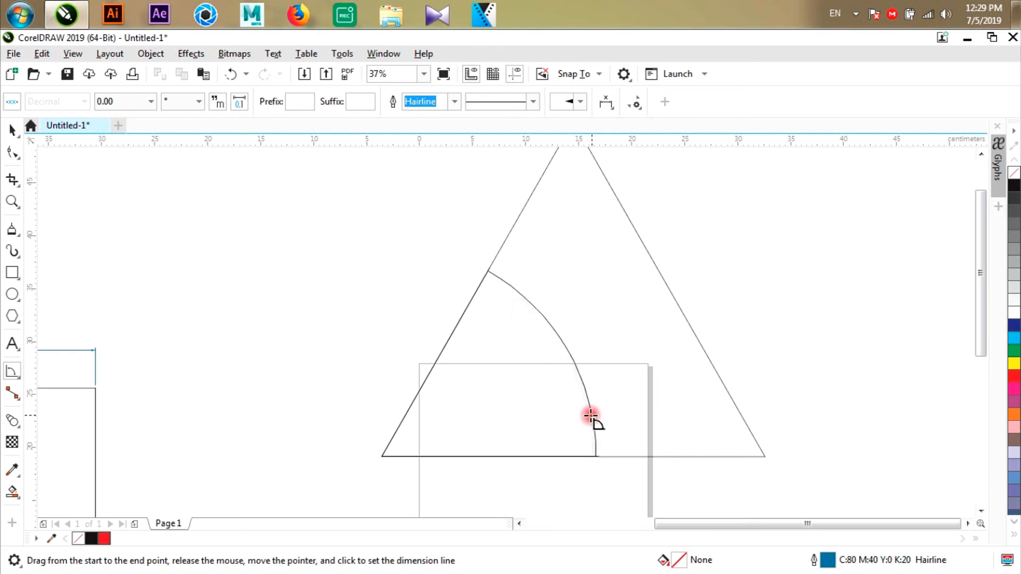
{"action": "left_click", "coordinate": [557, 393]}
{"action": "scroll", "coordinate": [560, 390], "scroll_direction": "up", "scroll_amount": 2}
{"action": "scroll", "coordinate": [560, 391], "scroll_direction": "down", "scroll_amount": 4}
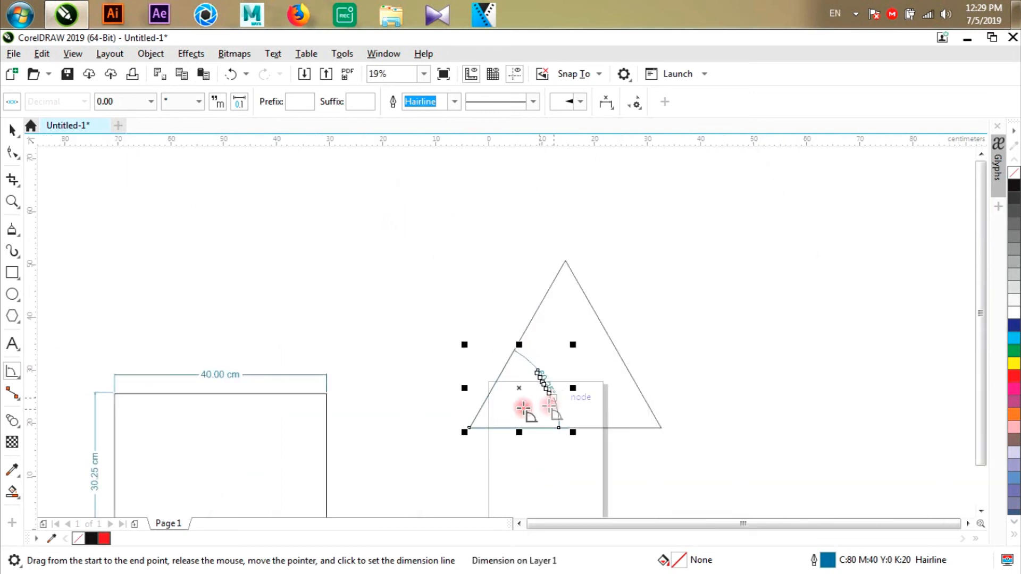
- Add an angular dimension at the rectangle's lower-left corner, from its bottom edge to its left edge, with the arc inside
{"action": "left_click", "coordinate": [12, 272]}
{"action": "scroll", "coordinate": [500, 210], "scroll_direction": "down", "scroll_amount": 2}
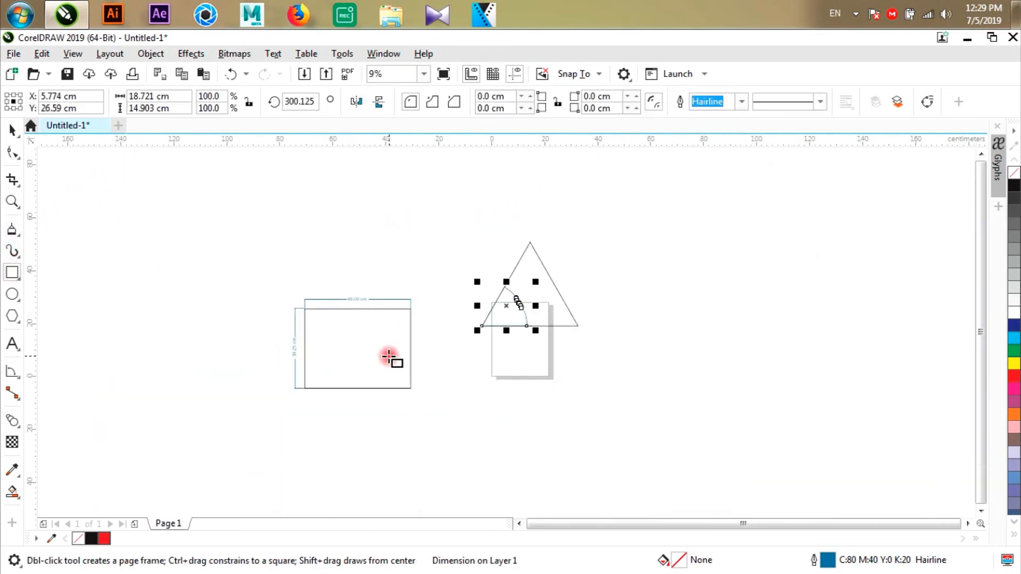
{"action": "scroll", "coordinate": [302, 382], "scroll_direction": "up", "scroll_amount": 4}
{"action": "left_click", "coordinate": [12, 371]}
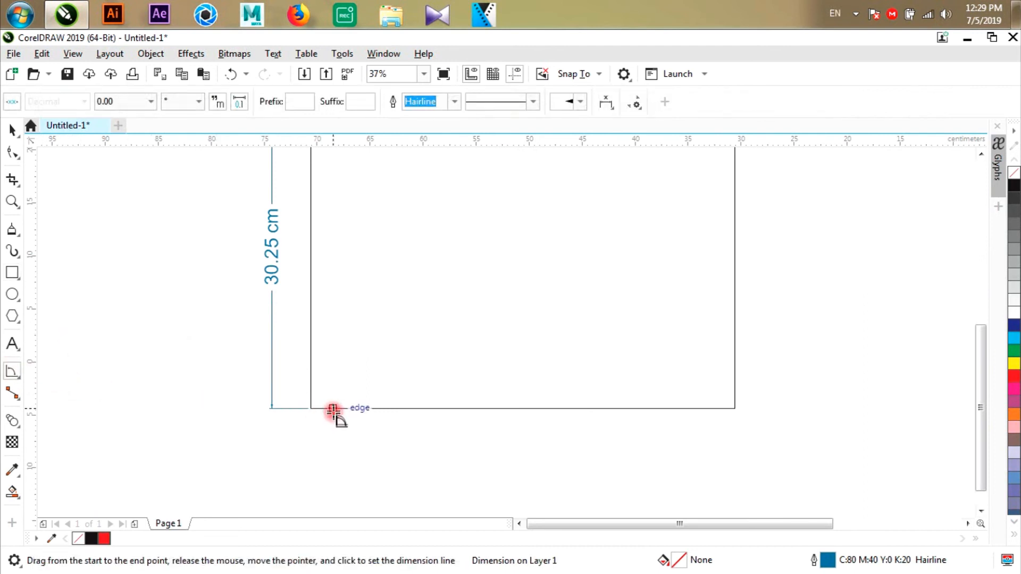
{"action": "left_click_drag", "start_coordinate": [313, 409], "coordinate": [460, 408]}
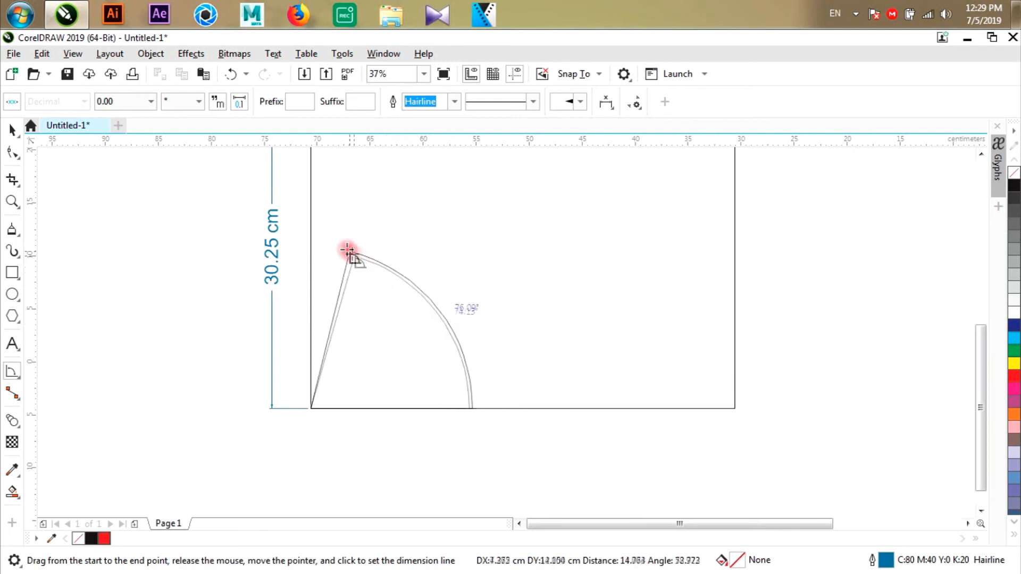
{"action": "left_click", "coordinate": [313, 232]}
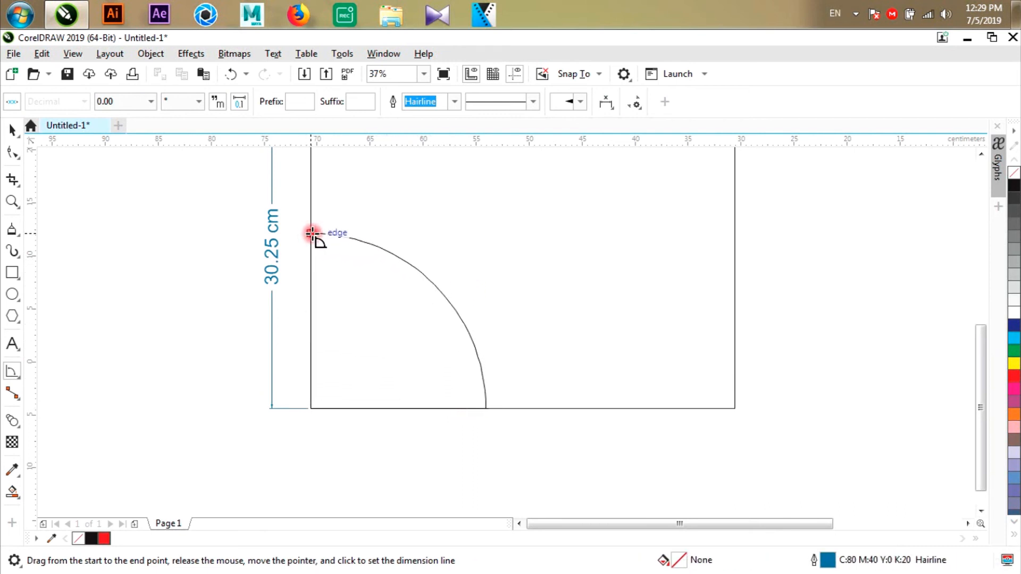
{"action": "left_click", "coordinate": [324, 257]}
- Set the precision of the rectangle's angular dimension to 0 decimal places
{"action": "scroll", "coordinate": [415, 322], "scroll_direction": "up", "scroll_amount": 2}
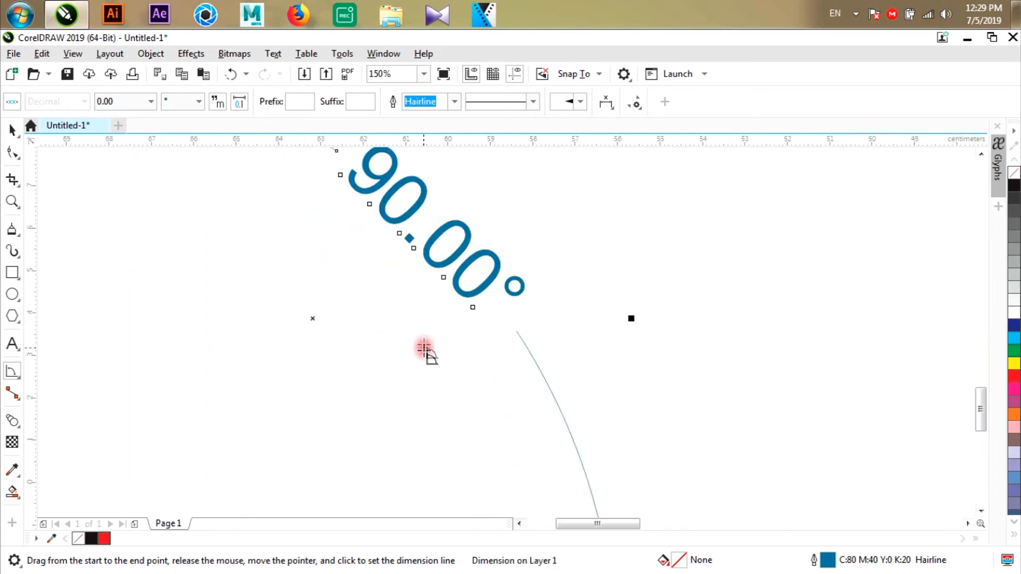
{"action": "scroll", "coordinate": [424, 354], "scroll_direction": "down", "scroll_amount": 1}
{"action": "left_click", "coordinate": [127, 101]}
{"action": "left_click", "coordinate": [107, 113]}
{"action": "scroll", "coordinate": [424, 339], "scroll_direction": "down", "scroll_amount": 1}
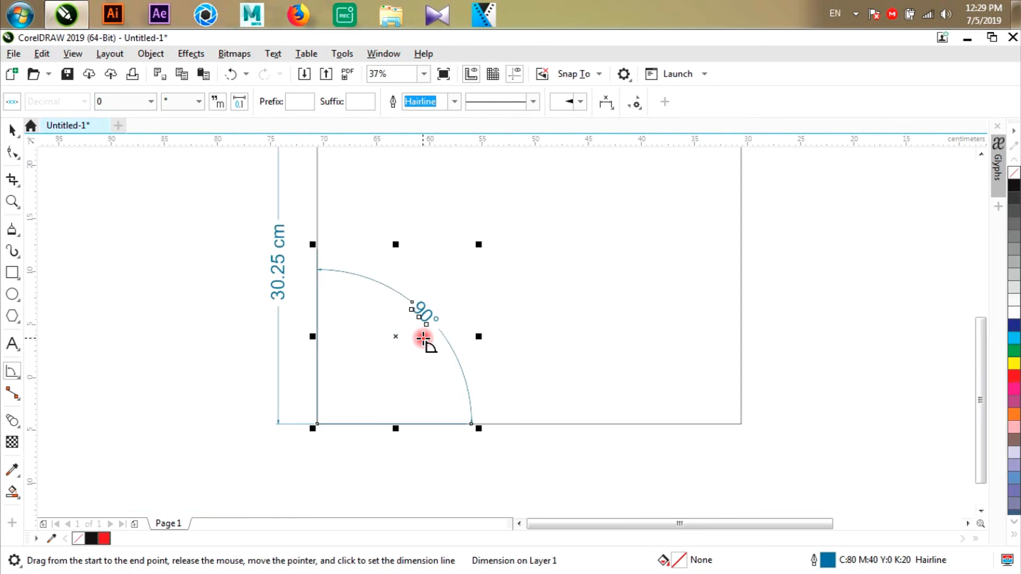
- Delete the angular dimension from the rectangle's lower-left corner, keeping its width and height dimensions
{"action": "left_click", "coordinate": [12, 129]}
{"action": "scroll", "coordinate": [231, 387], "scroll_direction": "down", "scroll_amount": 1}
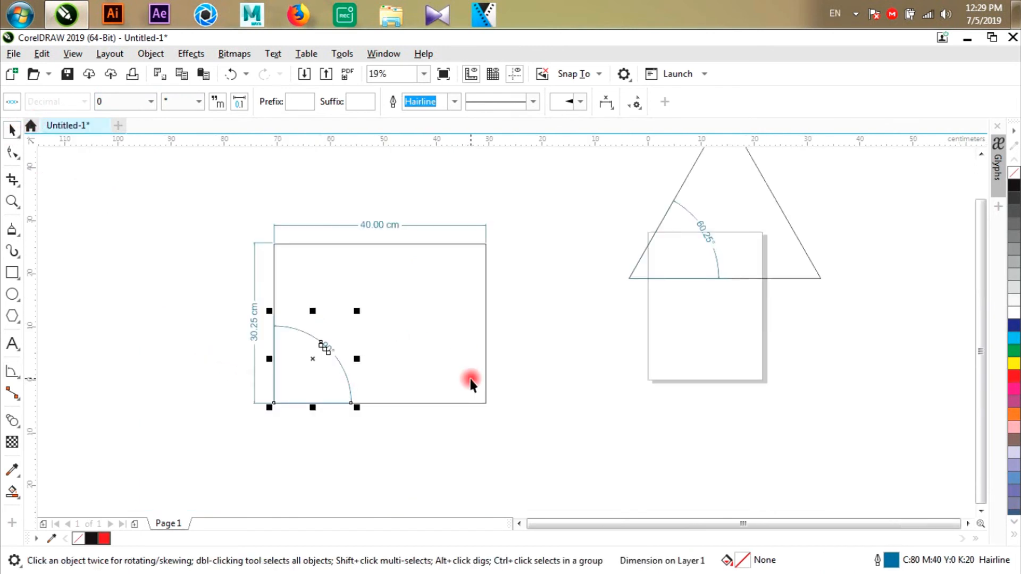
{"action": "left_click", "coordinate": [472, 381]}
{"action": "scroll", "coordinate": [356, 354], "scroll_direction": "up", "scroll_amount": 1}
{"action": "scroll", "coordinate": [548, 370], "scroll_direction": "down", "scroll_amount": 1}
{"action": "left_click", "coordinate": [550, 464]}
{"action": "left_click", "coordinate": [500, 370]}
{"action": "left_click", "coordinate": [238, 414]}
{"action": "left_click_drag", "start_coordinate": [517, 458], "coordinate": [517, 458]}
{"action": "key", "text": "Delete"}
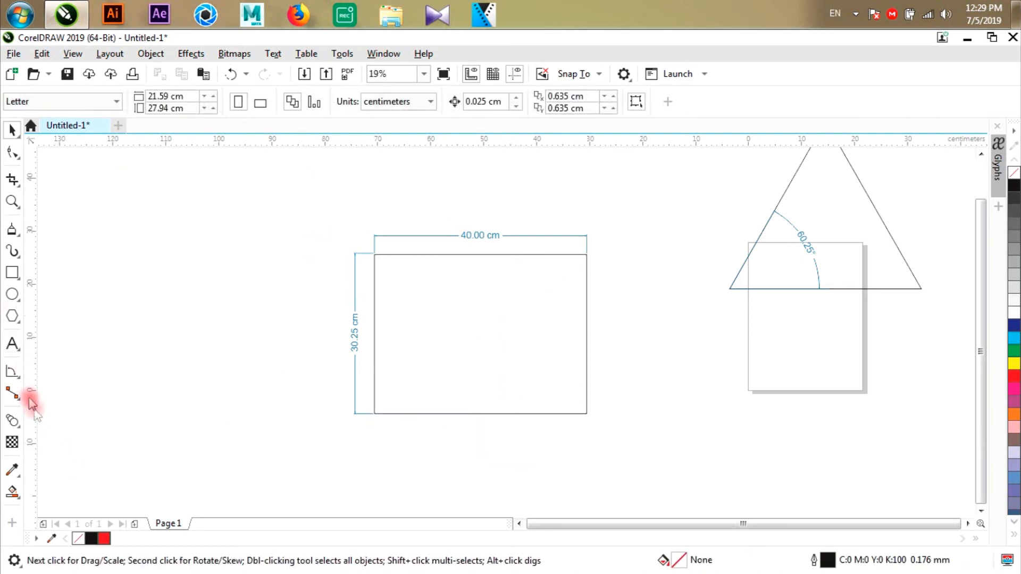
- Draw a rectangle about 25.4 cm wide and 22.4 cm high to the lower left of the dimensioned rectangle
{"action": "left_click", "coordinate": [13, 373]}
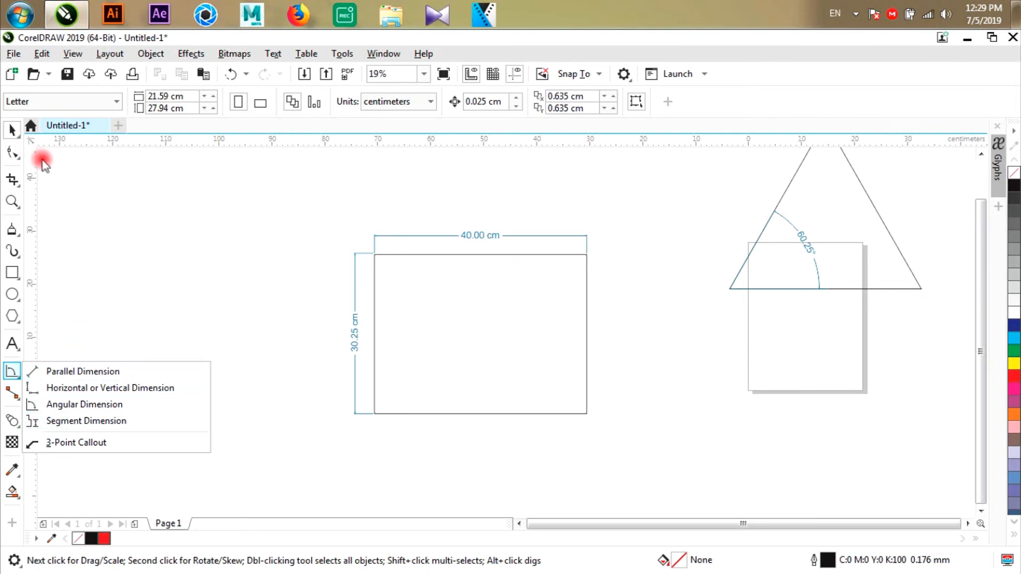
{"action": "left_click", "coordinate": [12, 272]}
{"action": "left_click_drag", "start_coordinate": [87, 355], "coordinate": [222, 475]}
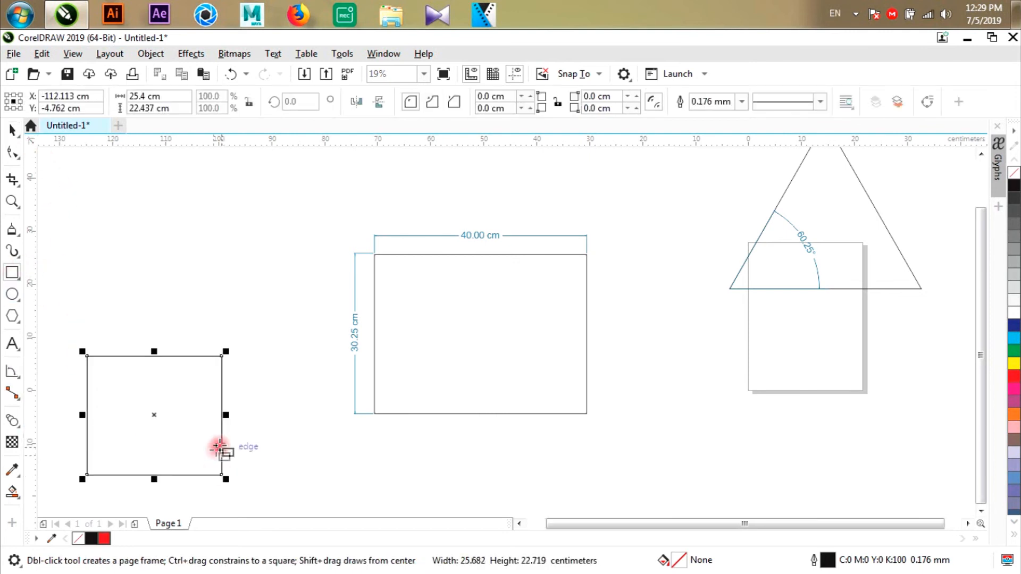
{"action": "scroll", "coordinate": [219, 447], "scroll_direction": "down", "scroll_amount": 2}
- Delete the dimensioned rectangle, the triangle and all their dimensions, keeping only the newly drawn rectangle
{"action": "left_click", "coordinate": [12, 130]}
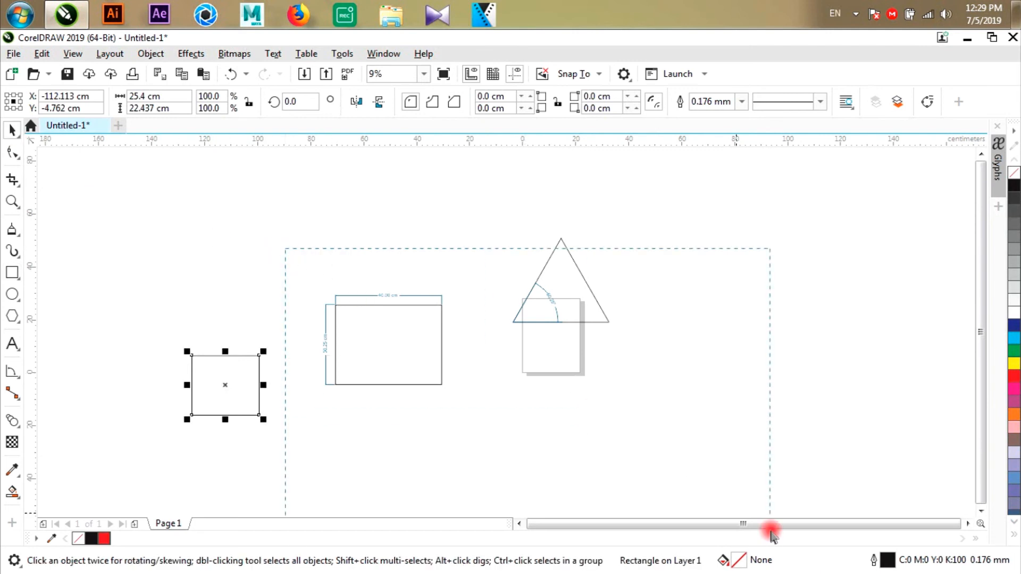
{"action": "key", "text": "Tab"}
{"action": "key", "text": "Delete"}
{"action": "key", "text": "Tab"}
{"action": "key", "text": "Delete"}
{"action": "scroll", "coordinate": [190, 366], "scroll_direction": "up", "scroll_amount": 2}
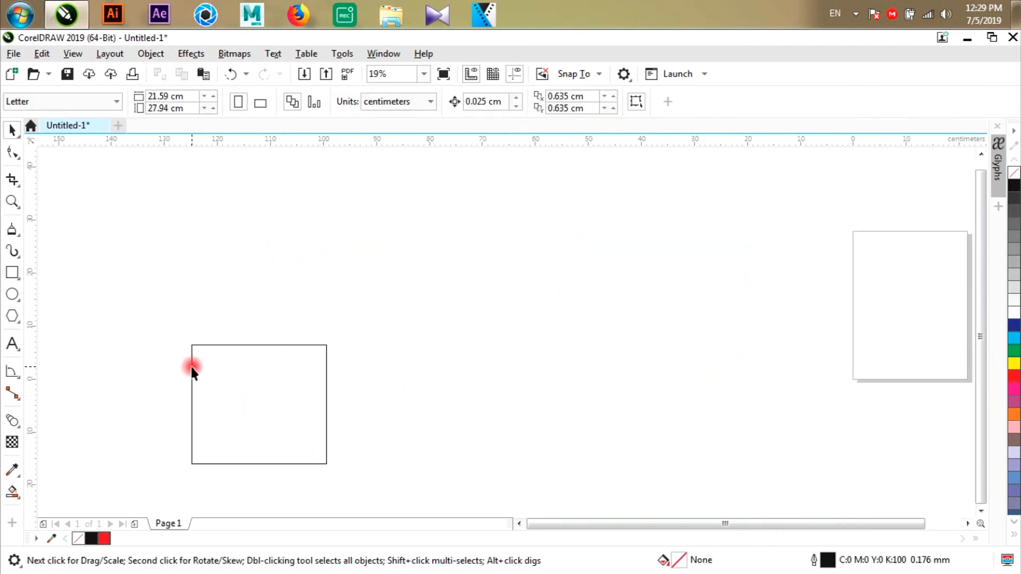
- Make two overlapping copies of the rectangle toward the right, each taller with bases aligned, spanning about 62.8 by 40.5 cm overall
{"action": "left_click", "coordinate": [190, 366]}
{"action": "left_click_drag", "start_coordinate": [241, 381], "coordinate": [321, 381]}
{"action": "left_click_drag", "start_coordinate": [341, 343], "coordinate": [472, 249]}
- Weld the three overlapping rectangles into one stepped outline and move it slightly to the right
{"action": "left_click_drag", "start_coordinate": [173, 208], "coordinate": [593, 466]}
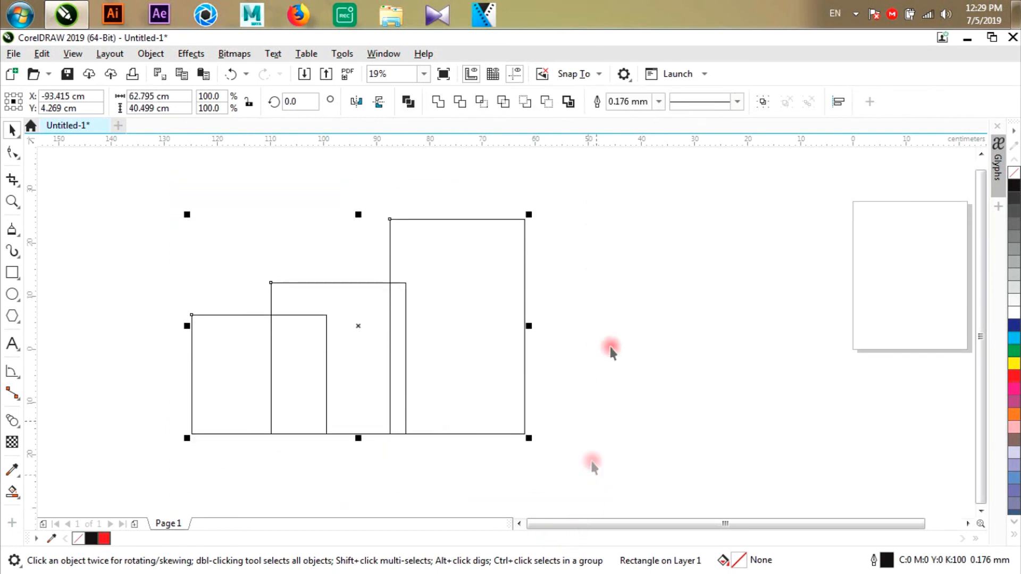
{"action": "left_click", "coordinate": [436, 104]}
{"action": "left_click_drag", "start_coordinate": [203, 325], "coordinate": [311, 341]}
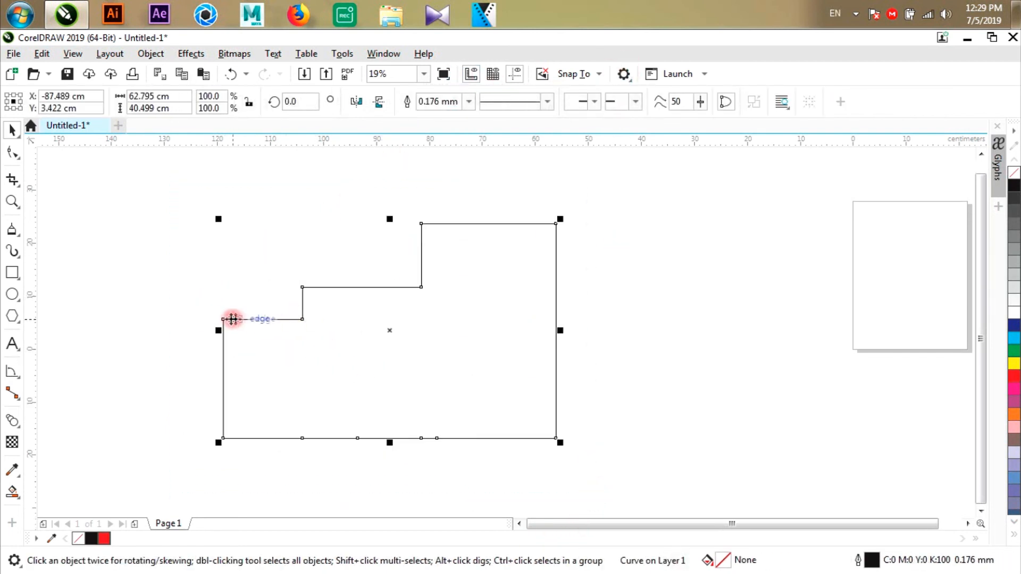
- Add a segment dimension to the left vertical edge of the stepped outline, placed just outside it
{"action": "left_click_drag", "start_coordinate": [10, 376], "coordinate": [69, 428]}
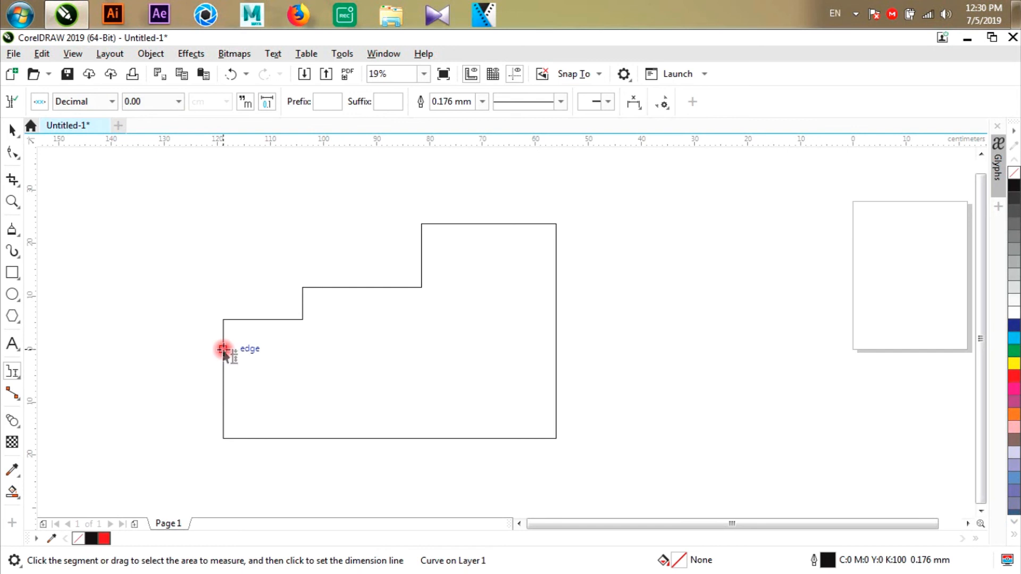
{"action": "left_click", "coordinate": [223, 348]}
{"action": "left_click", "coordinate": [202, 366]}
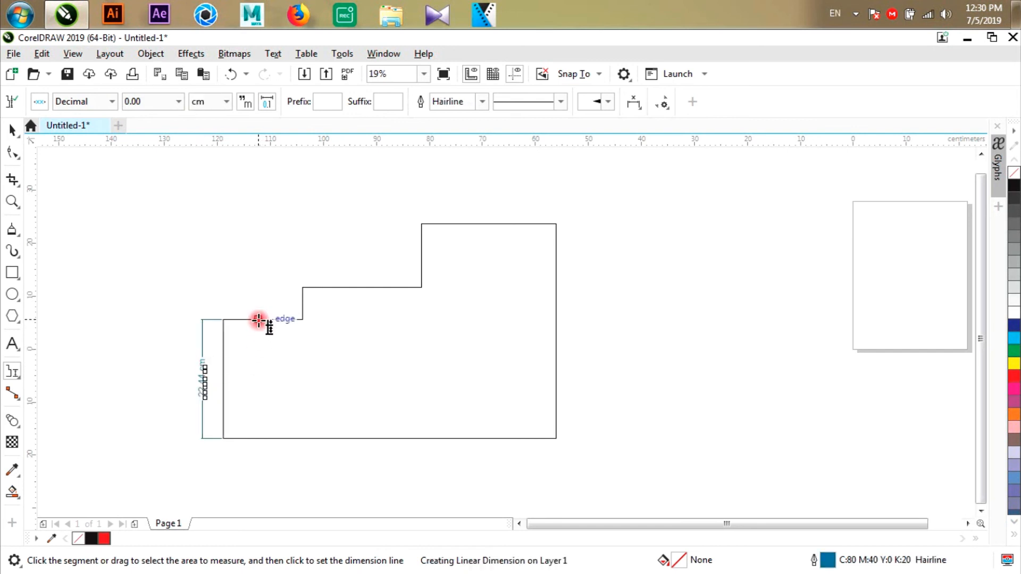
- Add segment dimensions above the three horizontal step edges of the outline, from lowest to highest
{"action": "left_click", "coordinate": [262, 298]}
{"action": "left_click", "coordinate": [262, 299]}
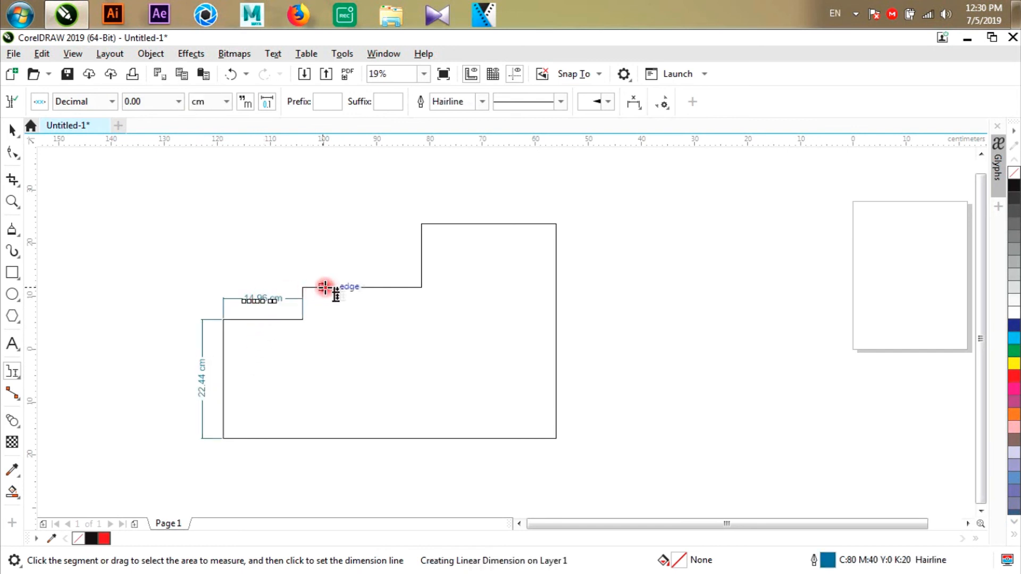
{"action": "left_click", "coordinate": [366, 289]}
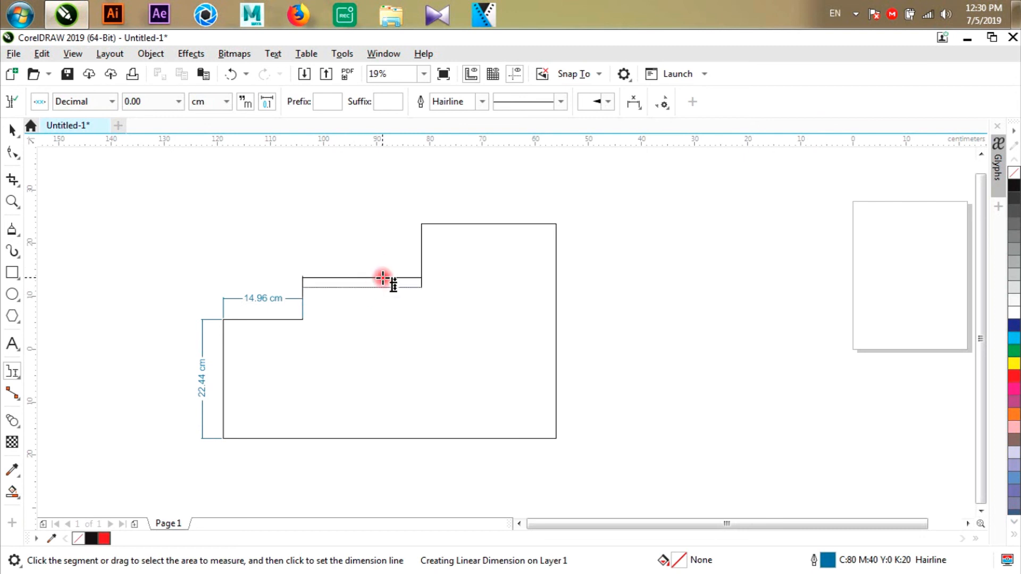
{"action": "left_click", "coordinate": [389, 262]}
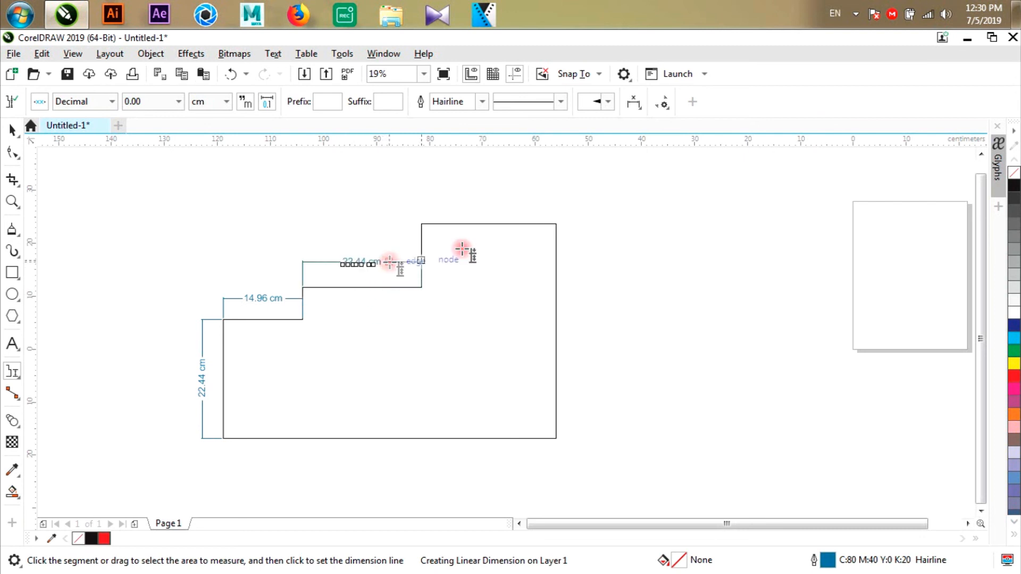
{"action": "left_click", "coordinate": [506, 224]}
{"action": "left_click", "coordinate": [516, 204]}
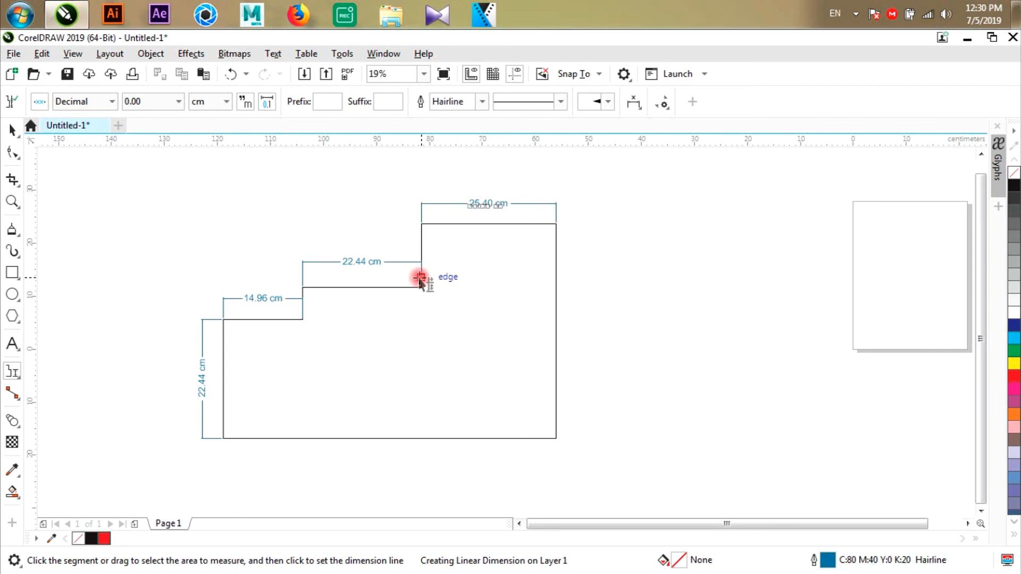
- Add segment dimensions to the upper step's vertical riser and to the full right edge of the outline
{"action": "left_click", "coordinate": [420, 244]}
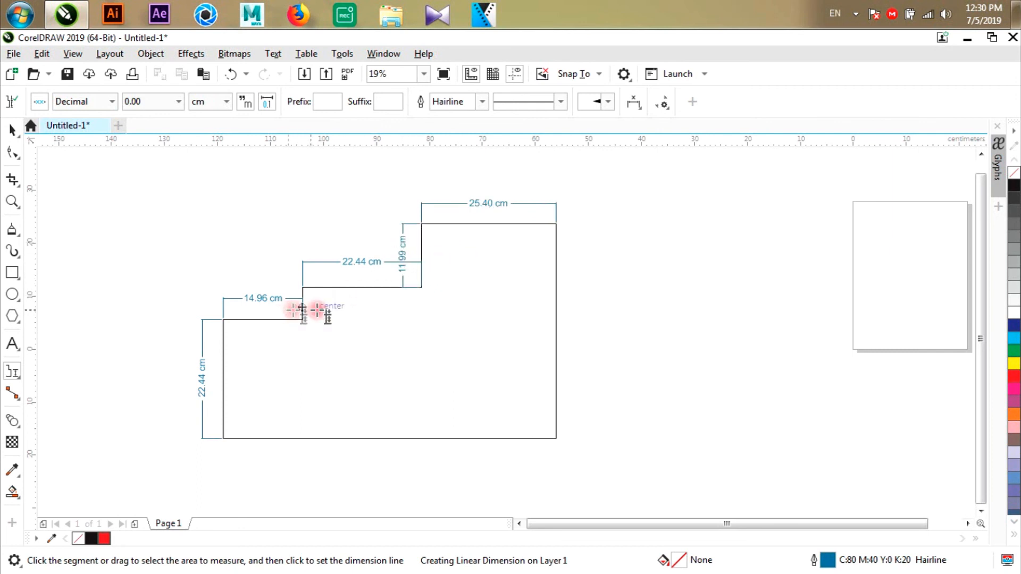
{"action": "left_click", "coordinate": [555, 281]}
{"action": "left_click", "coordinate": [579, 294]}
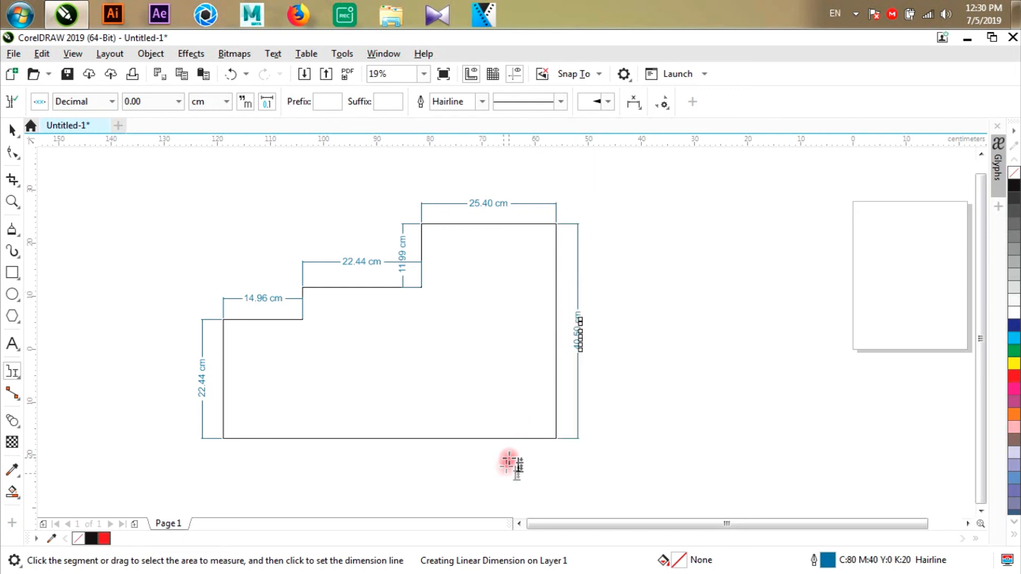
- Add segment dimensions below the separate sections of the bottom edge, working from right to left
{"action": "left_click", "coordinate": [511, 441]}
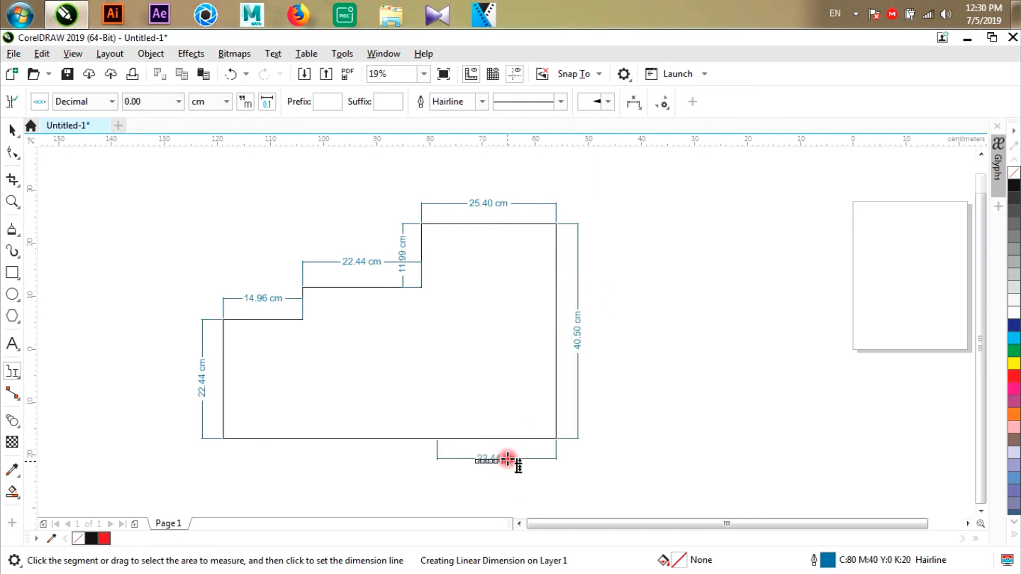
{"action": "left_click", "coordinate": [508, 460]}
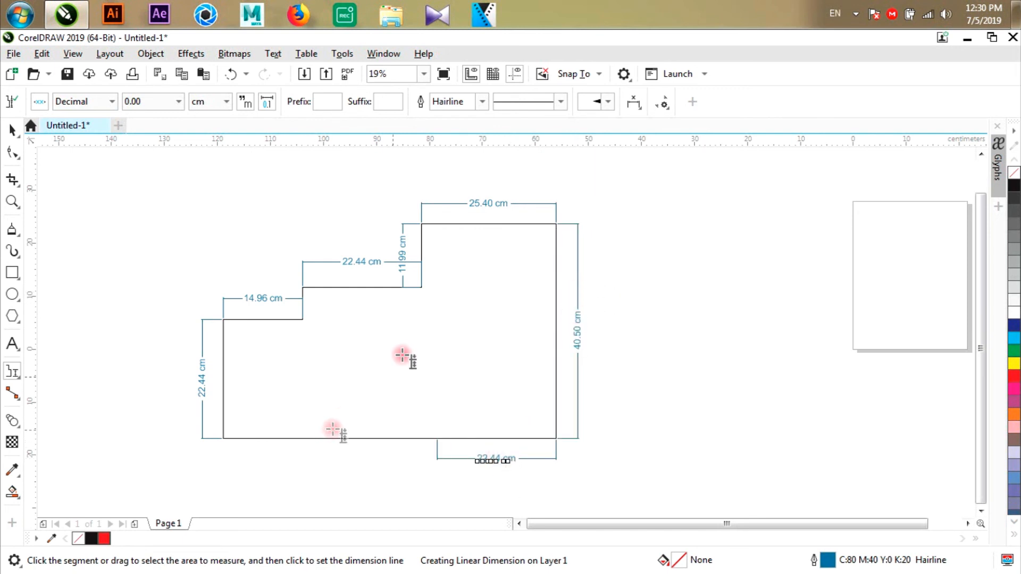
{"action": "left_click", "coordinate": [377, 440]}
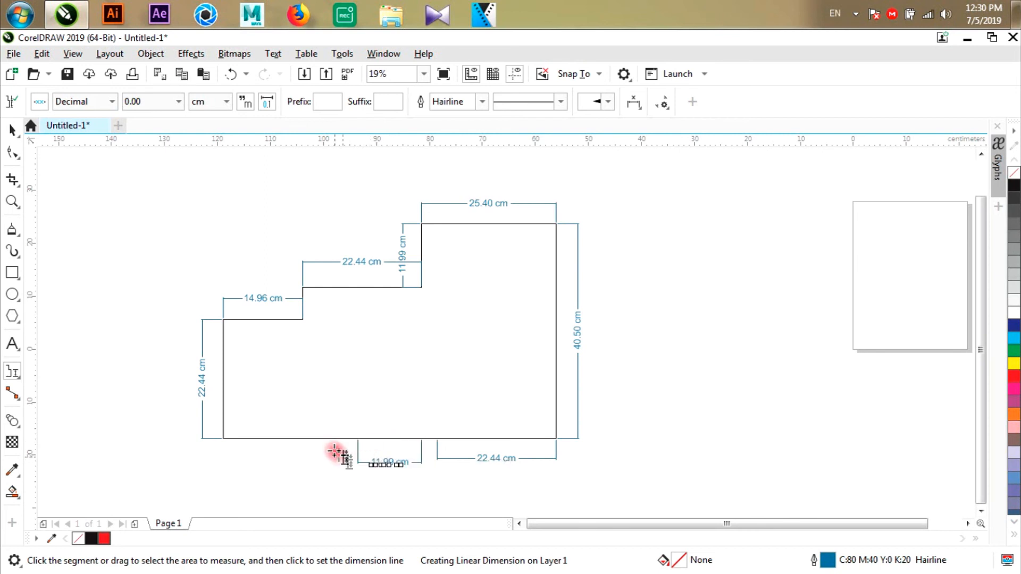
{"action": "left_click", "coordinate": [318, 474]}
{"action": "left_click", "coordinate": [264, 437]}
{"action": "left_click", "coordinate": [269, 461]}
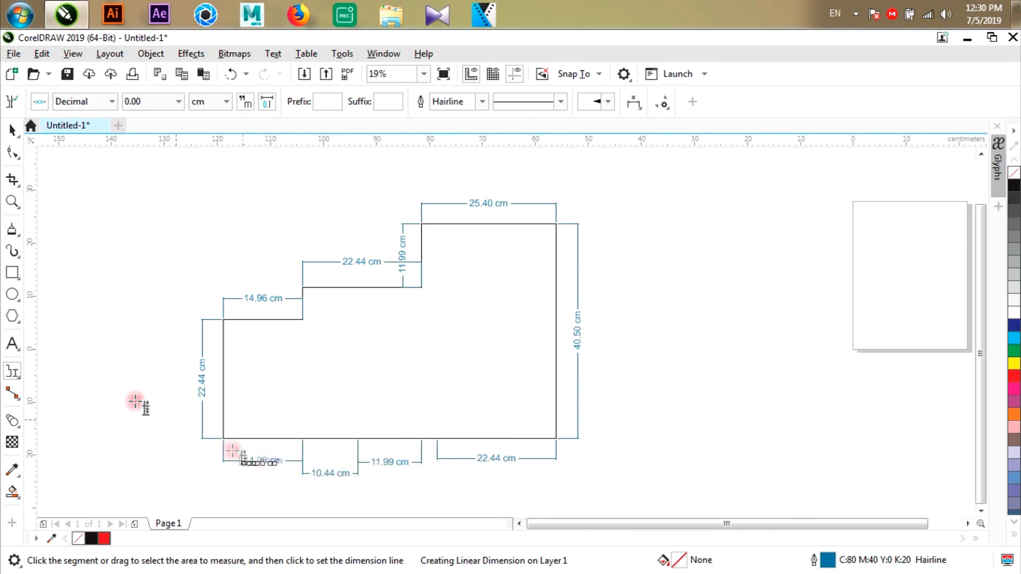
- Delete the four intermediate nodes on the outline's bottom edge
{"action": "left_click", "coordinate": [12, 151]}
{"action": "left_click", "coordinate": [439, 414]}
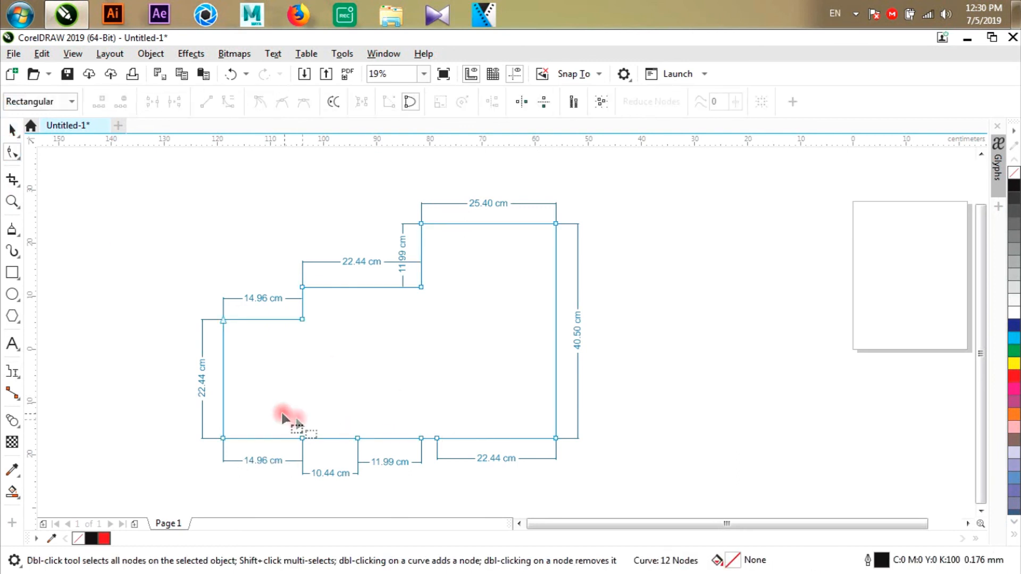
{"action": "left_click_drag", "start_coordinate": [534, 420], "coordinate": [319, 451]}
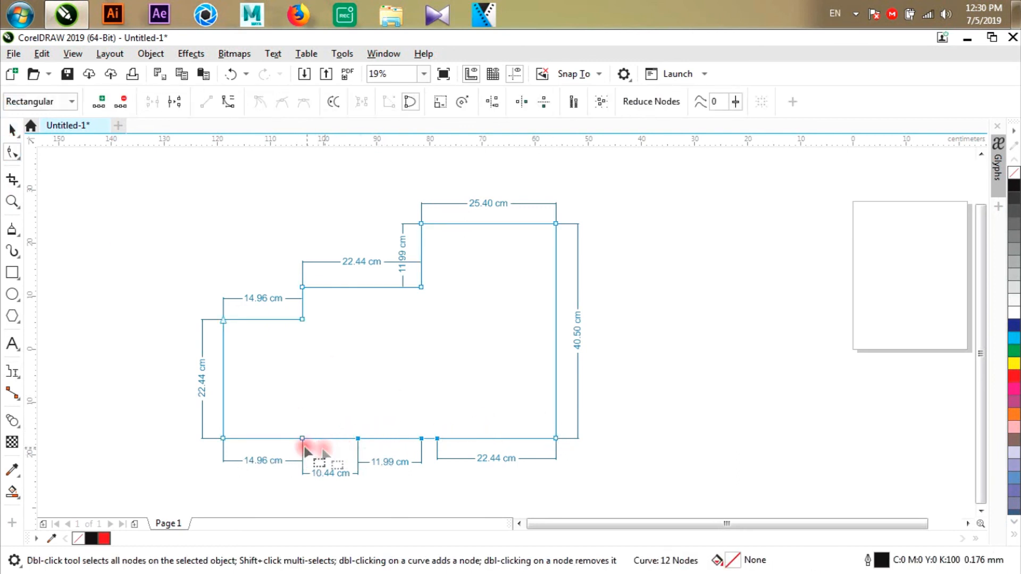
{"action": "left_click_drag", "start_coordinate": [278, 418], "coordinate": [511, 462]}
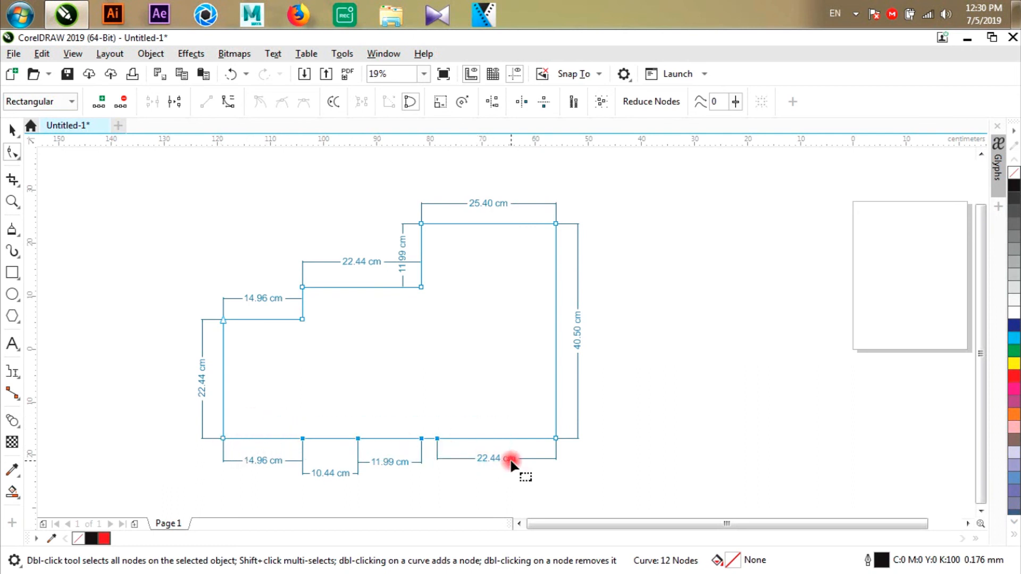
{"action": "key", "text": "Delete"}
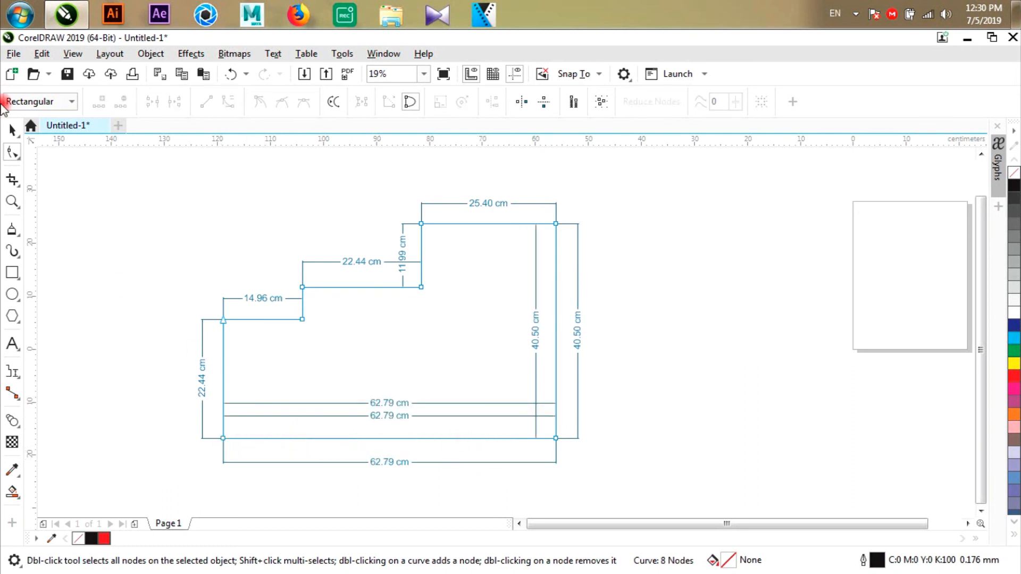
- Undo the node deletion and the dimensions added along the bottom edge
{"action": "left_click", "coordinate": [13, 130]}
{"action": "left_click", "coordinate": [602, 461]}
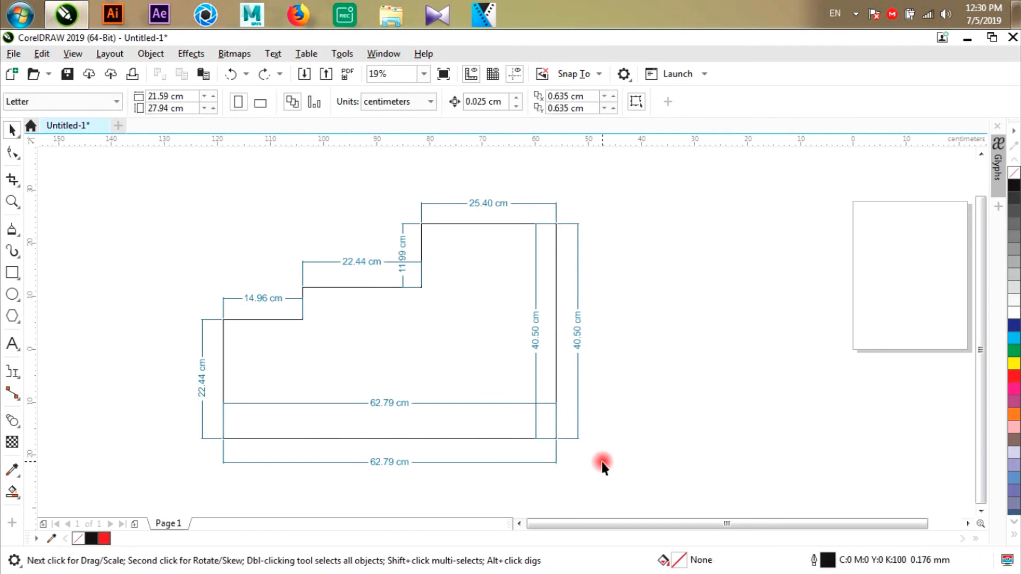
{"action": "key", "text": "ctrl+z"}
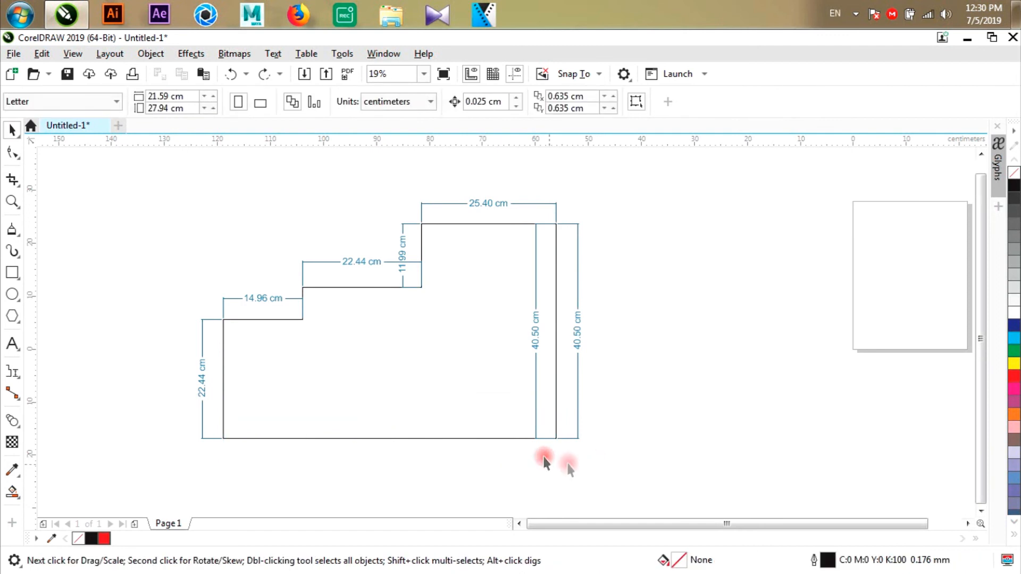
{"action": "key", "text": "ctrl+z"}
- Remove the four extra nodes along the bottom edge so that it forms one straight segment between the corners
{"action": "left_click_drag", "start_coordinate": [250, 399], "coordinate": [490, 474]}
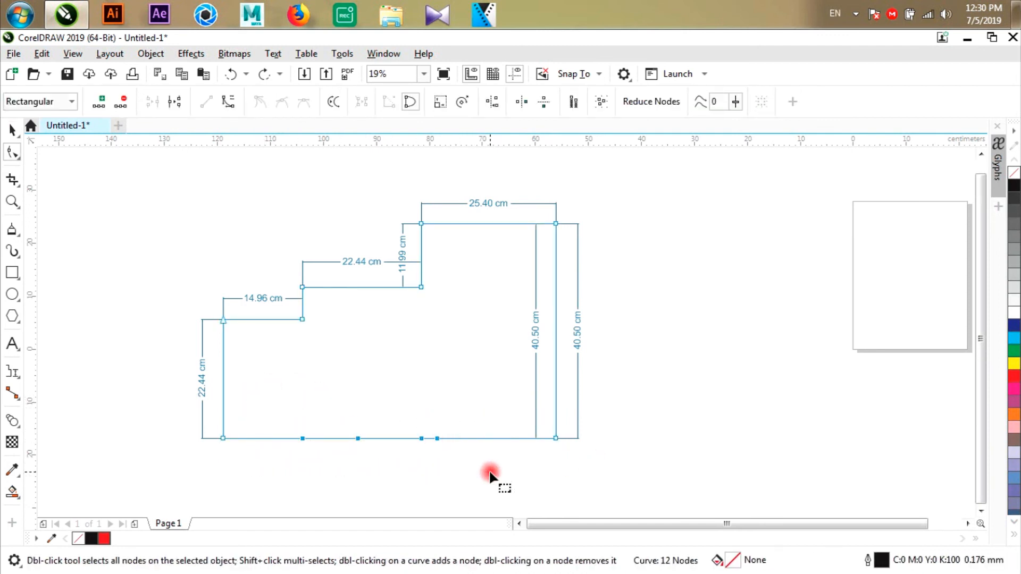
{"action": "key", "text": "Delete"}
{"action": "left_click", "coordinate": [12, 130]}
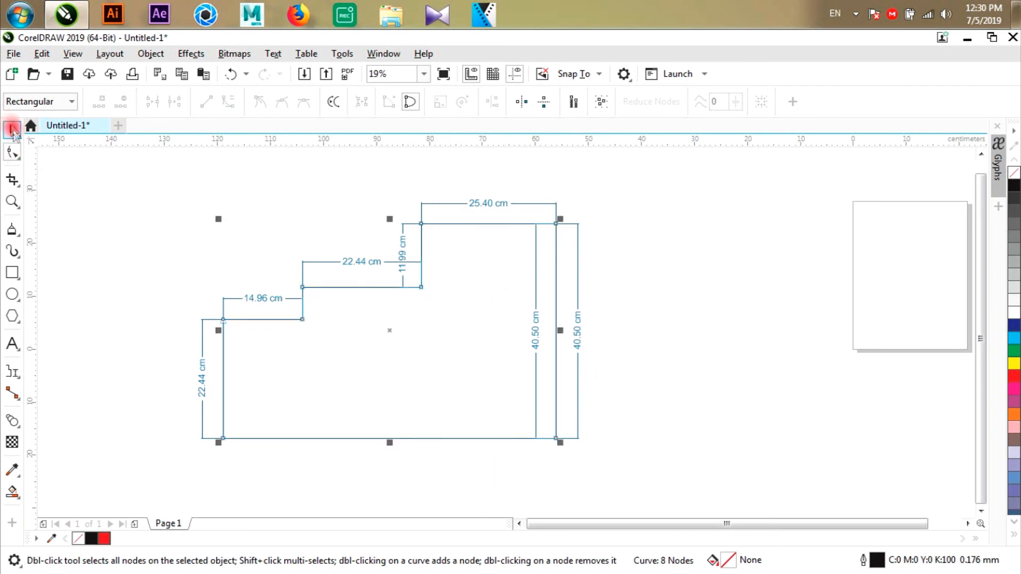
- Delete the duplicate vertical dimension inside the outline near its right edge
{"action": "left_click", "coordinate": [256, 215]}
{"action": "left_click", "coordinate": [540, 232]}
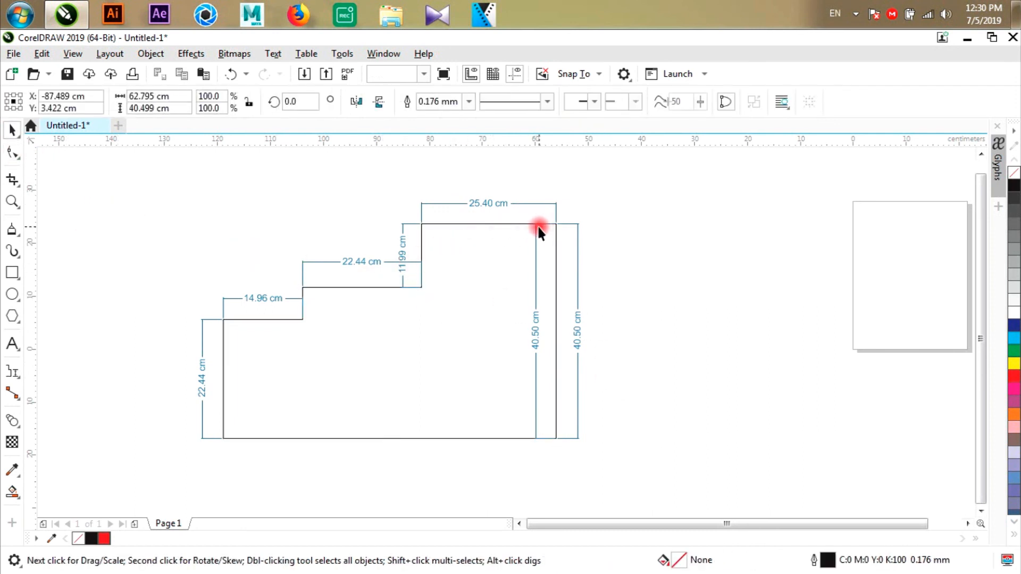
{"action": "left_click", "coordinate": [532, 229]}
{"action": "key", "text": "Delete"}
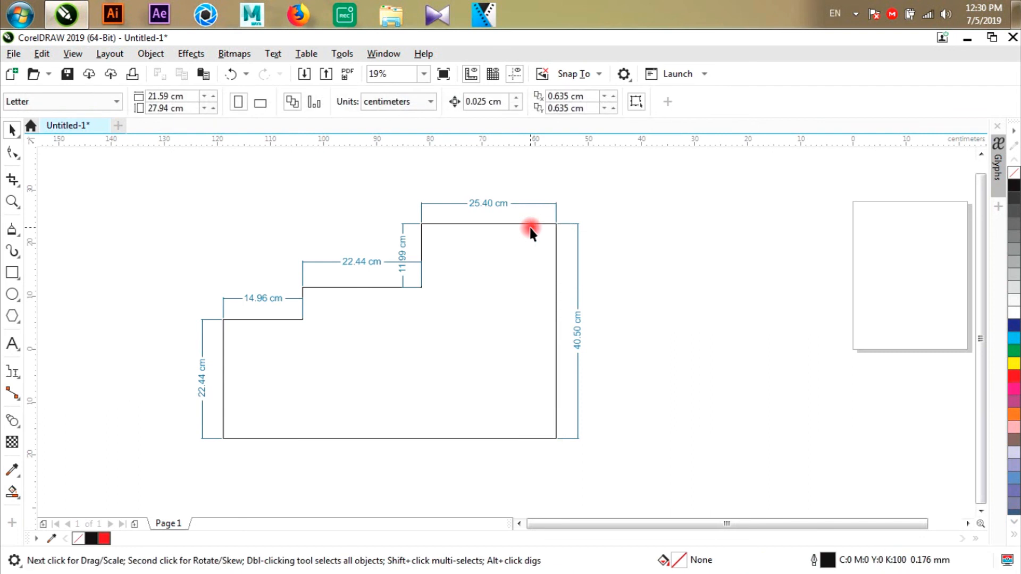
- Add one segment dimension below the outline spanning the entire bottom edge
{"action": "left_click", "coordinate": [12, 371]}
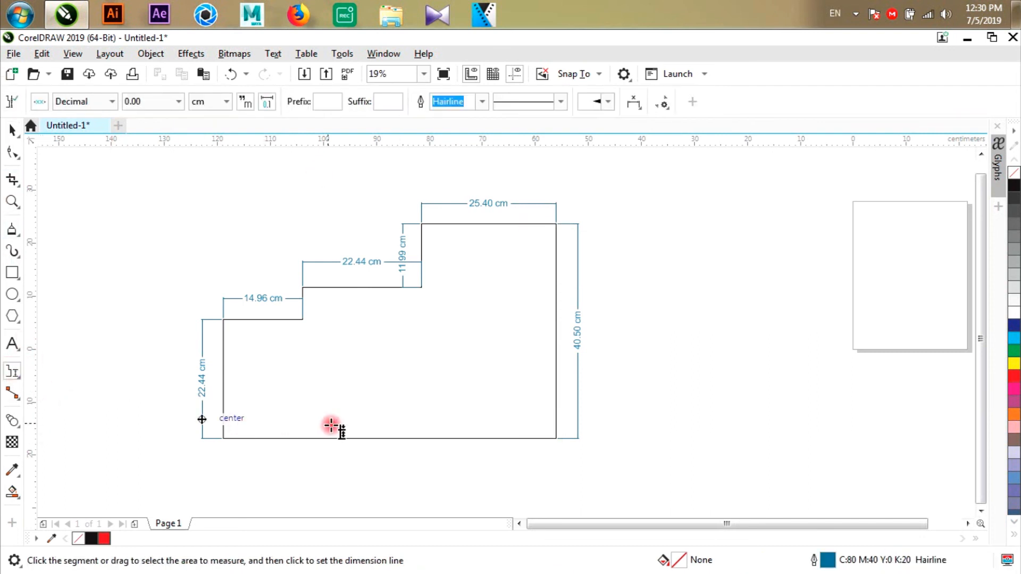
{"action": "left_click", "coordinate": [376, 440]}
{"action": "left_click", "coordinate": [376, 458]}
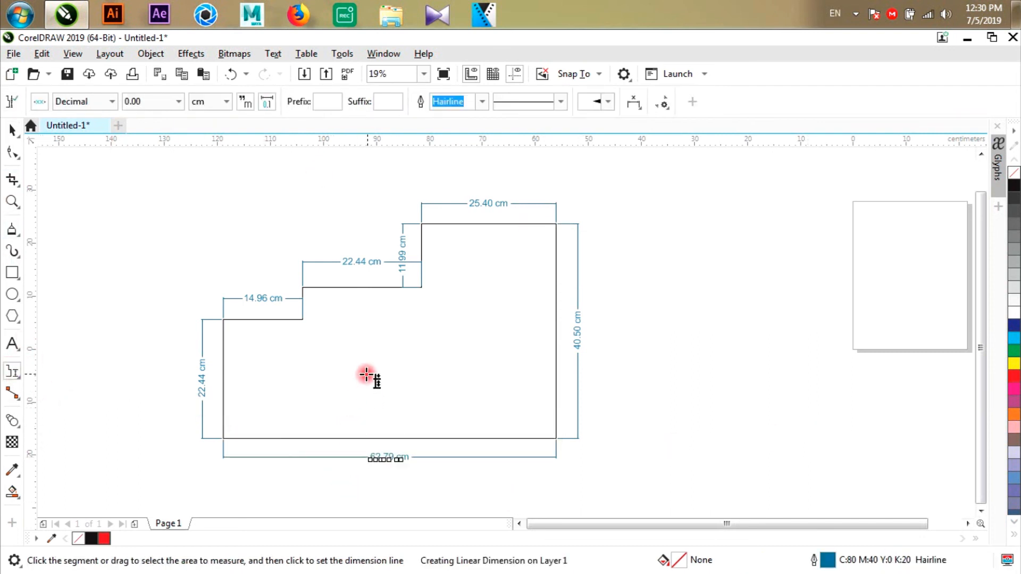
{"action": "scroll", "coordinate": [357, 378], "scroll_direction": "up", "scroll_amount": 2}
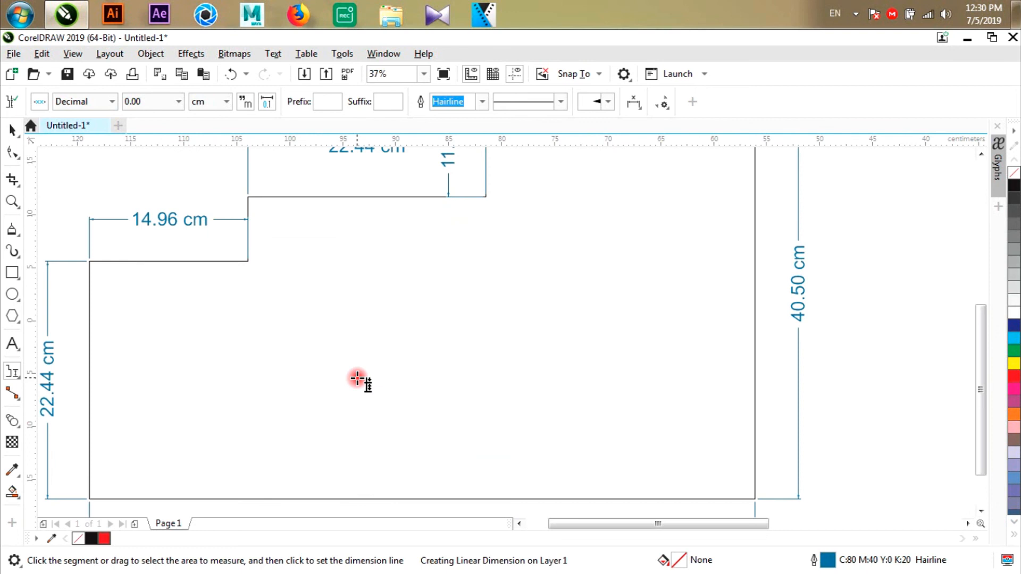
{"action": "scroll", "coordinate": [456, 324], "scroll_direction": "down", "scroll_amount": 2}
{"action": "left_click", "coordinate": [11, 129]}
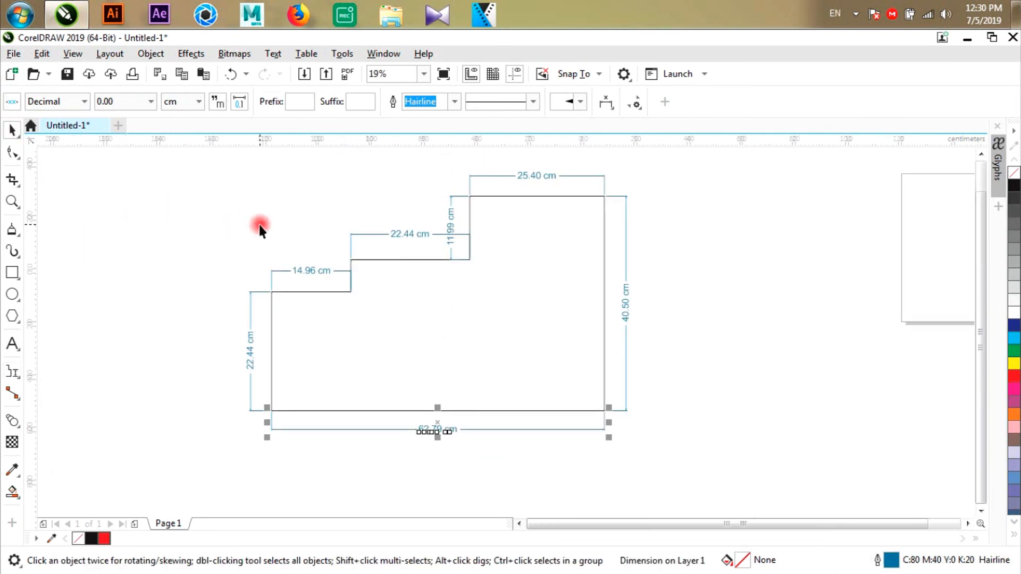
- Add a callout from inside the outline's upper right corner out to the right, labelled "afgasfasfdas", and enlarge its text
{"action": "scroll", "coordinate": [259, 225], "scroll_direction": "down", "scroll_amount": 2}
{"action": "left_click_drag", "start_coordinate": [12, 374], "coordinate": [94, 445]}
{"action": "scroll", "coordinate": [431, 154], "scroll_direction": "up", "scroll_amount": 2}
{"action": "left_click_drag", "start_coordinate": [413, 282], "coordinate": [484, 229]}
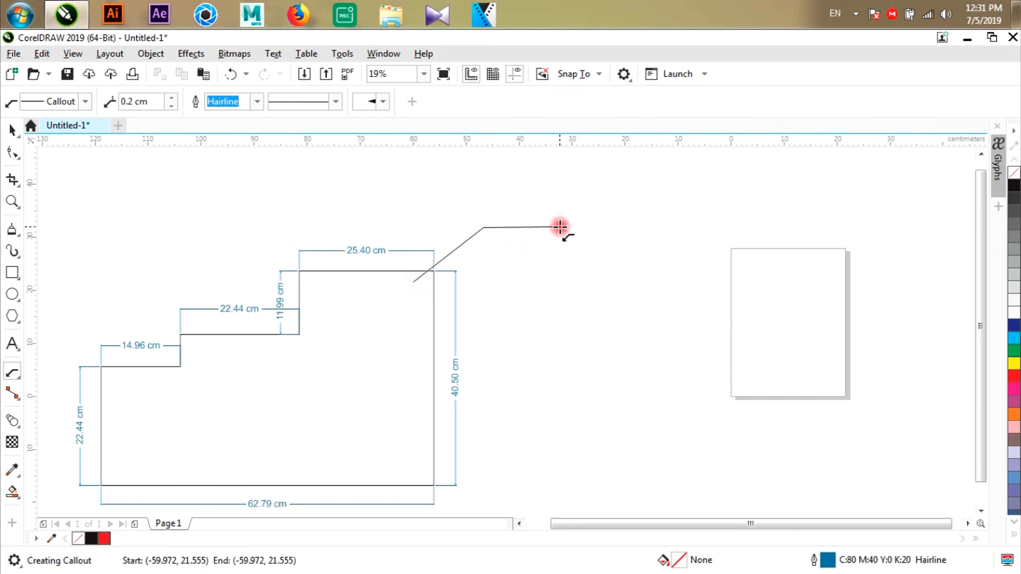
{"action": "left_click", "coordinate": [560, 227]}
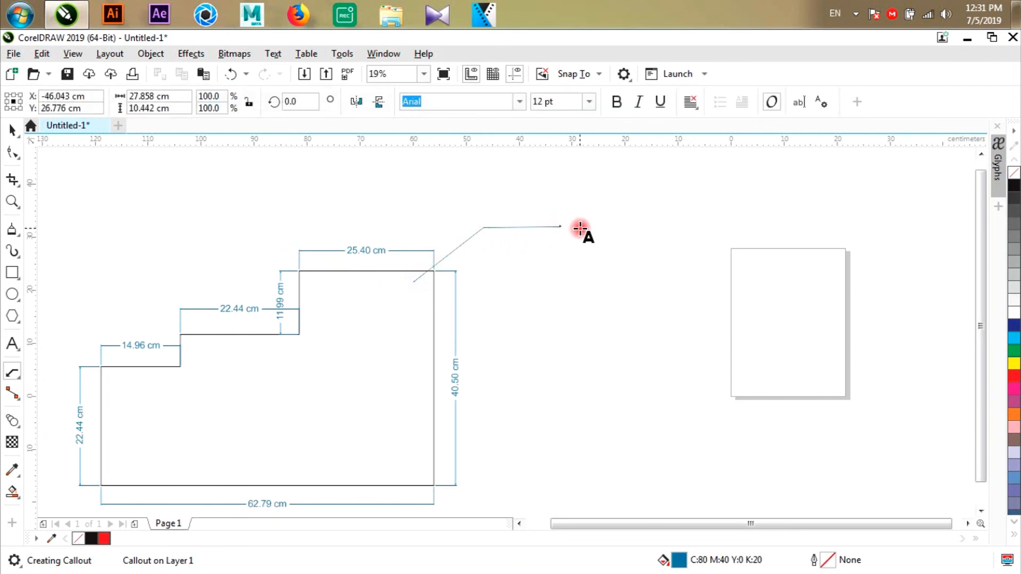
{"action": "left_click", "coordinate": [13, 129]}
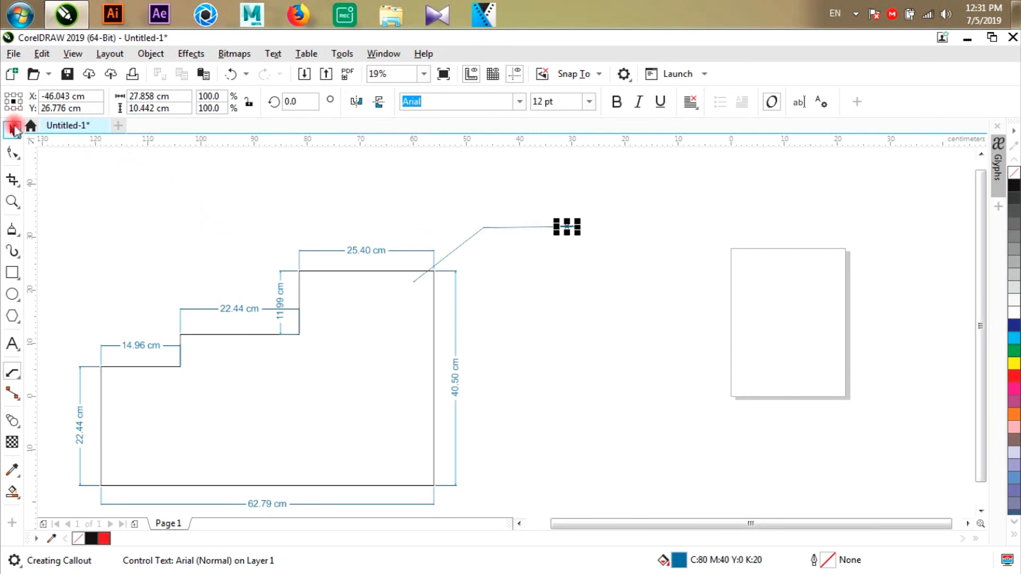
{"action": "left_click_drag", "start_coordinate": [579, 221], "coordinate": [648, 173]}
{"action": "left_click", "coordinate": [673, 308]}
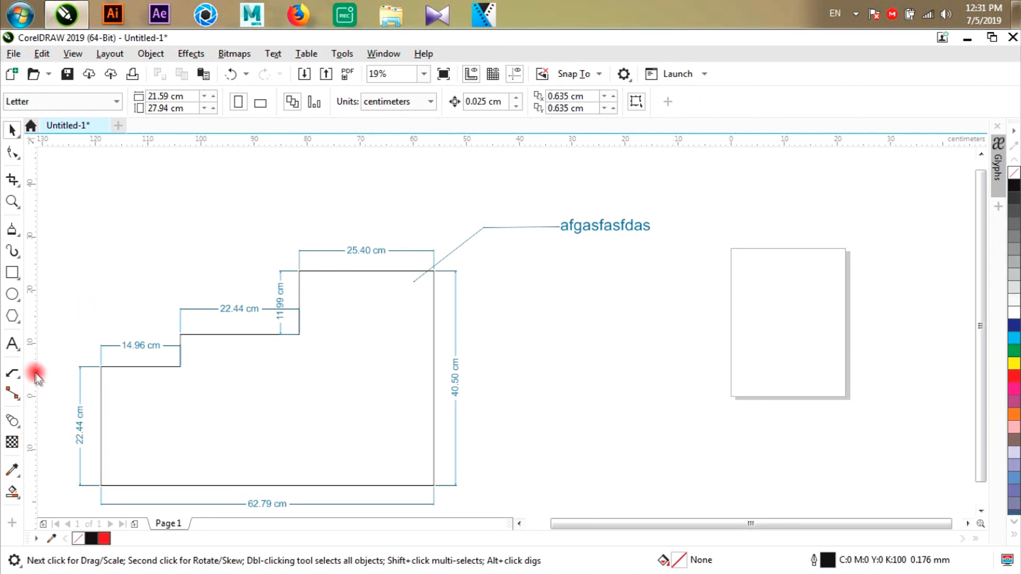
{"action": "left_click", "coordinate": [13, 372]}
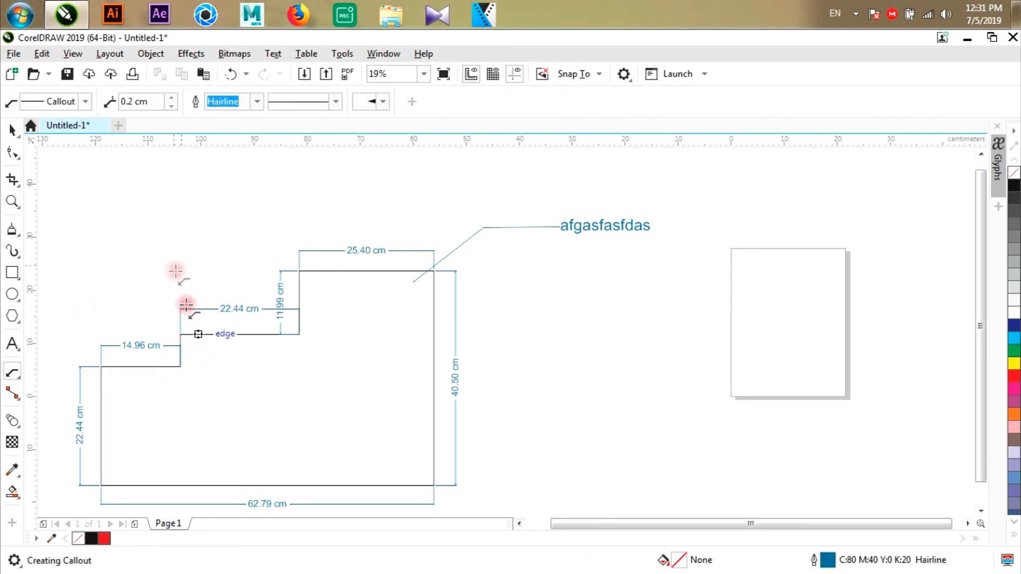
{"action": "left_click_drag", "start_coordinate": [191, 272], "coordinate": [173, 265]}
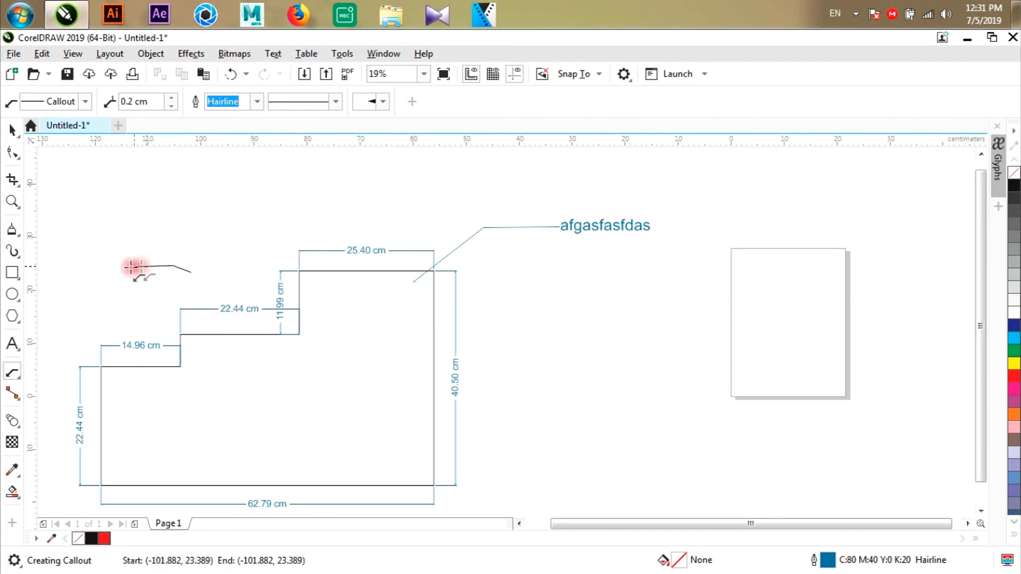
{"action": "left_click", "coordinate": [127, 266]}
{"action": "key", "text": "ctrl+z"}
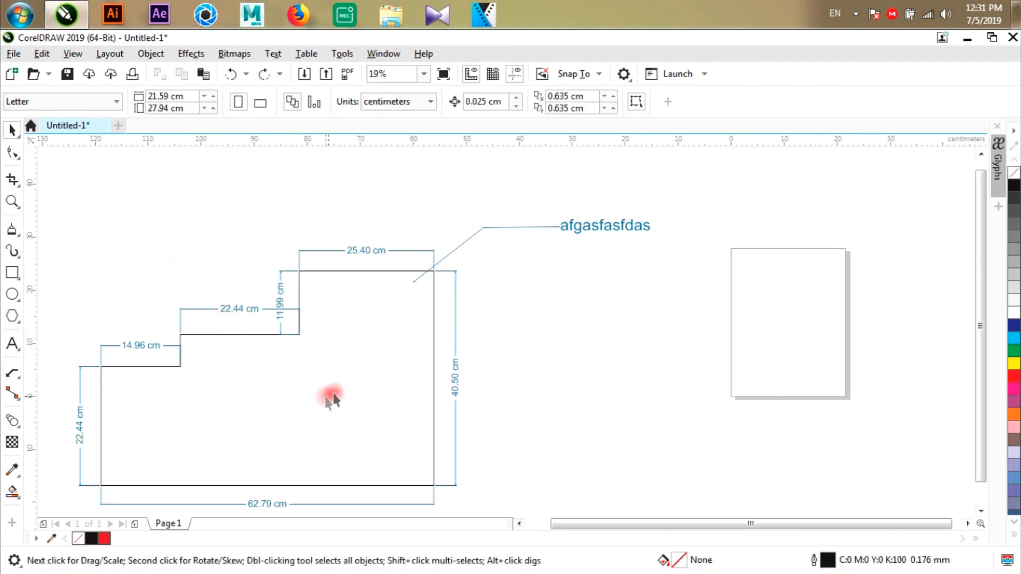
- Add a second callout from the lower part of the outline's right edge, labelled "sfasdfasda", and enlarge its text
{"action": "left_click", "coordinate": [339, 385]}
{"action": "left_click", "coordinate": [10, 374]}
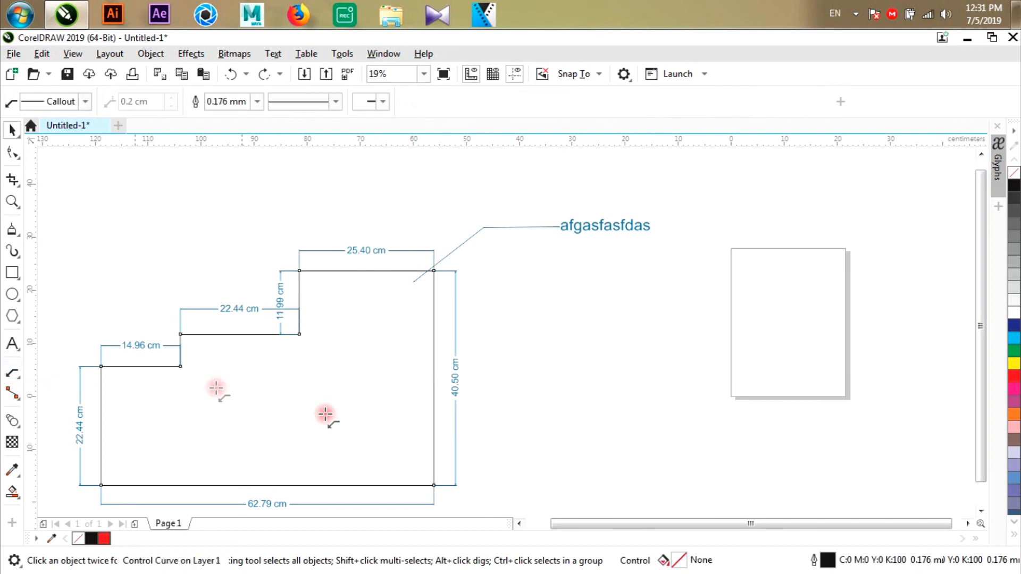
{"action": "left_click_drag", "start_coordinate": [433, 421], "coordinate": [503, 349]}
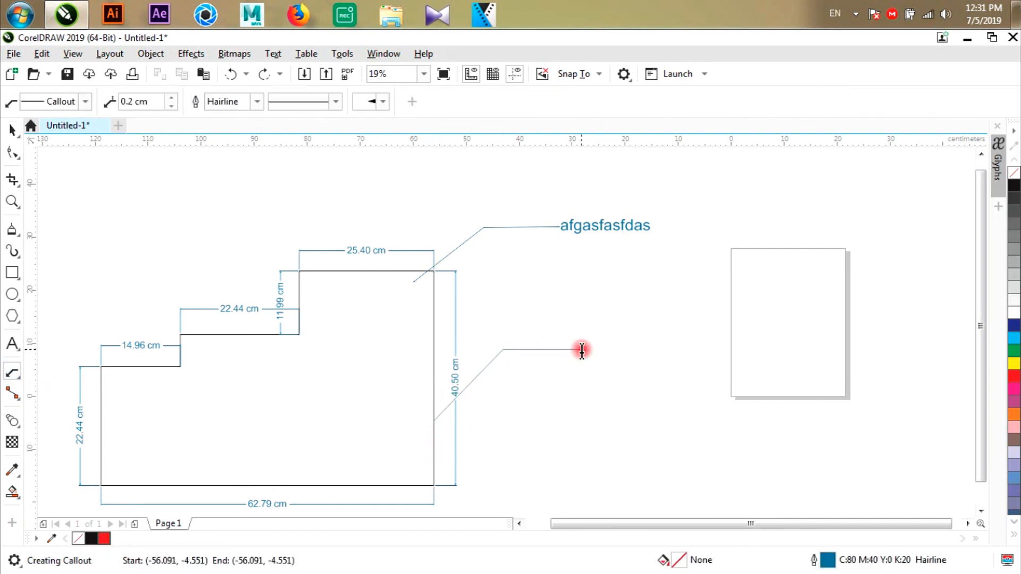
{"action": "left_click", "coordinate": [582, 349]}
{"action": "left_click", "coordinate": [11, 130]}
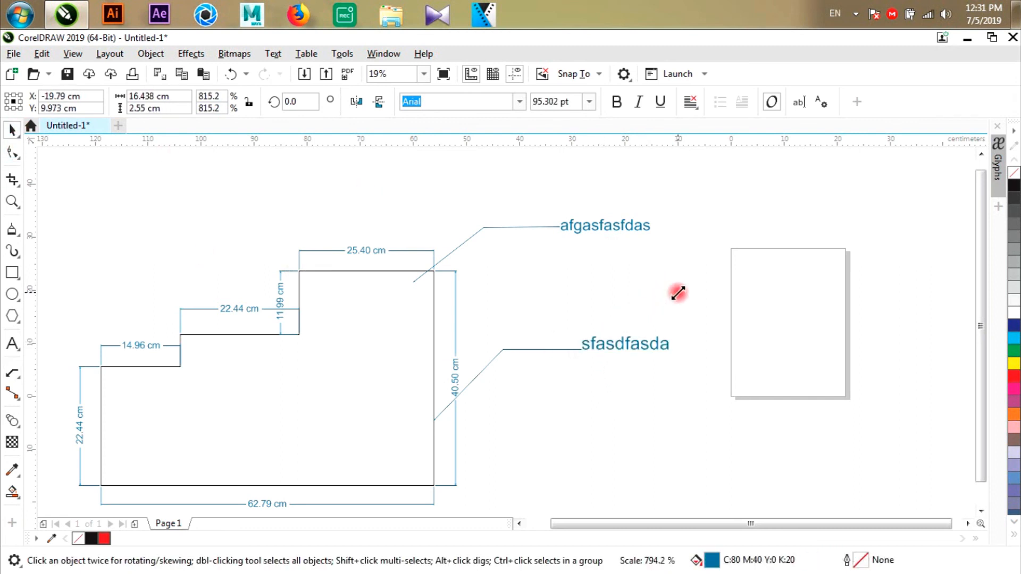
{"action": "left_click", "coordinate": [777, 322]}
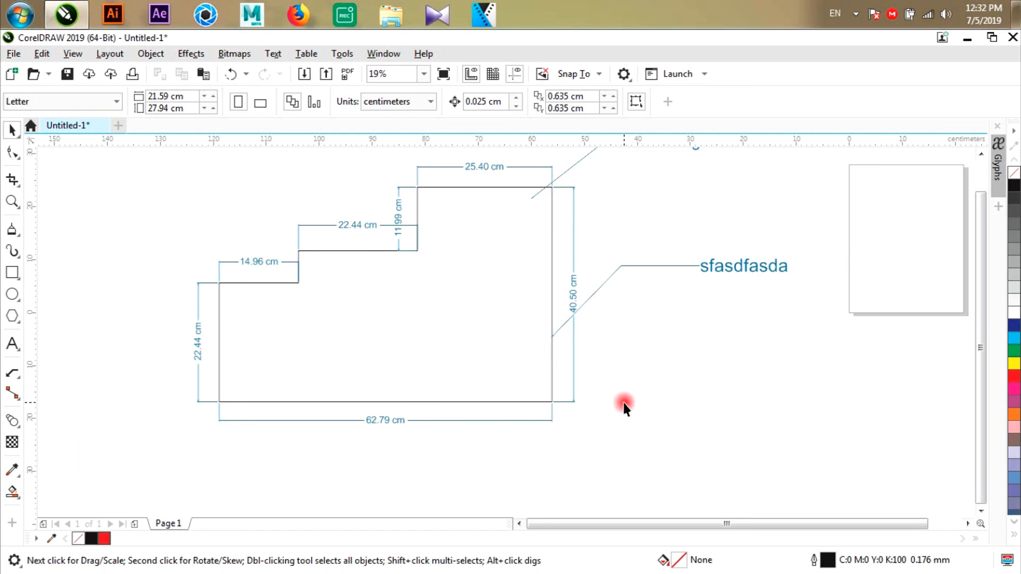
{"action": "scroll", "coordinate": [623, 403], "scroll_direction": "down", "scroll_amount": 2}
{"action": "scroll", "coordinate": [589, 310], "scroll_direction": "up", "scroll_amount": 2}
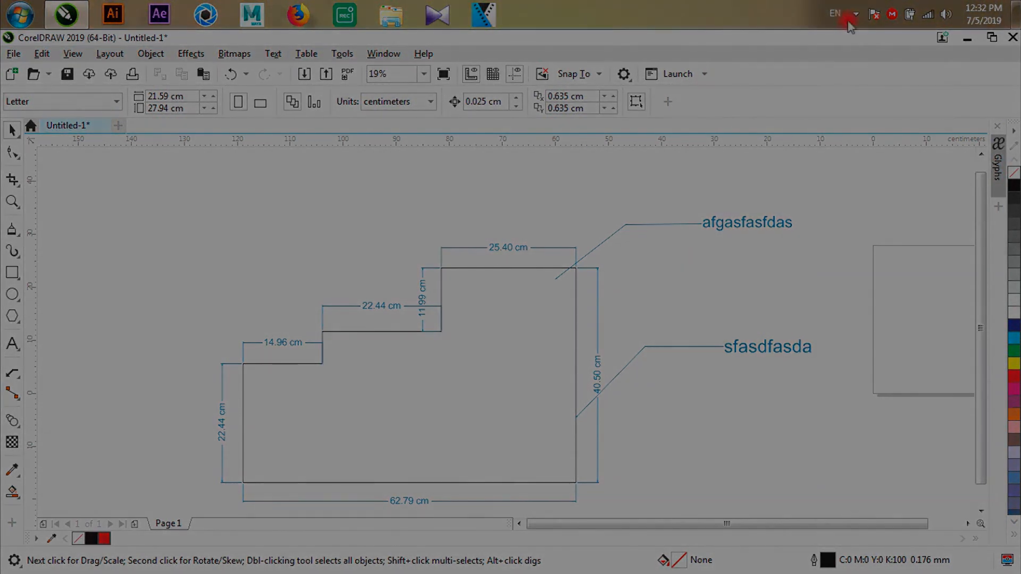
{"action": "left_click", "coordinate": [851, 19]}
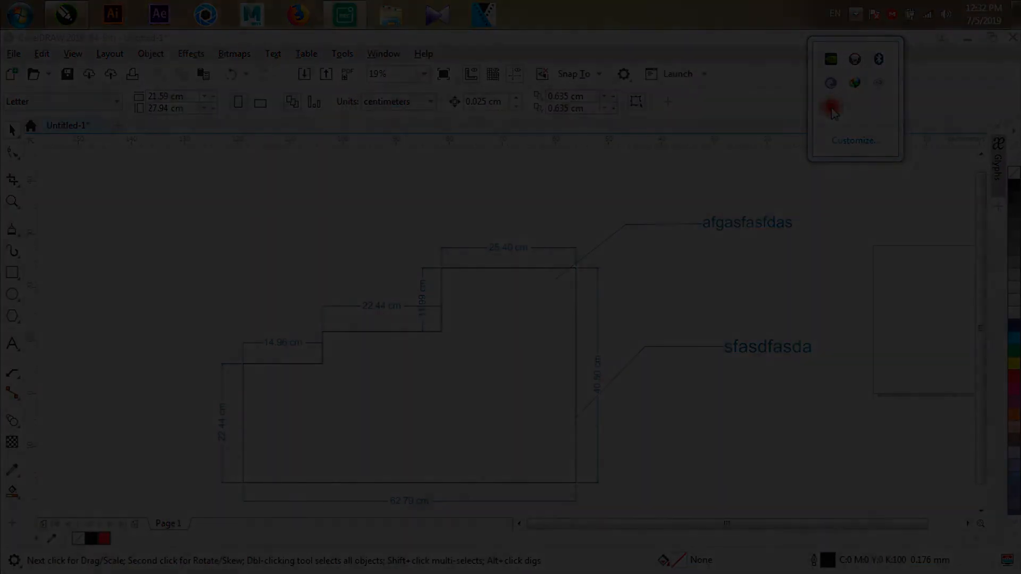